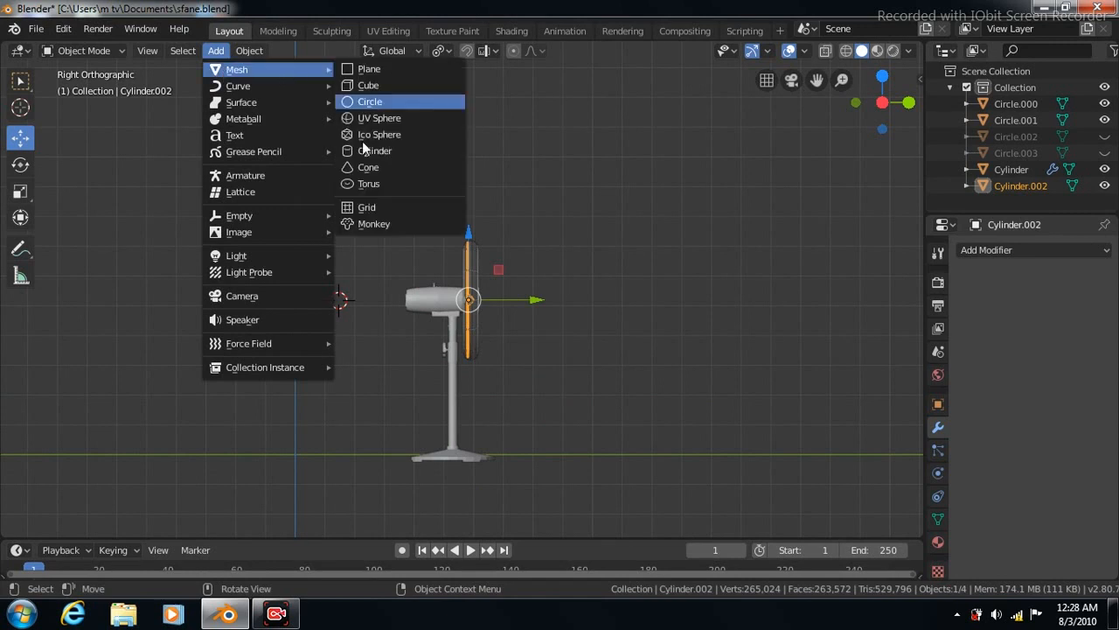
- Add a cylinder mesh with 32 vertices, 1 m radius and 2 m depth beside the fan
click(367, 150)
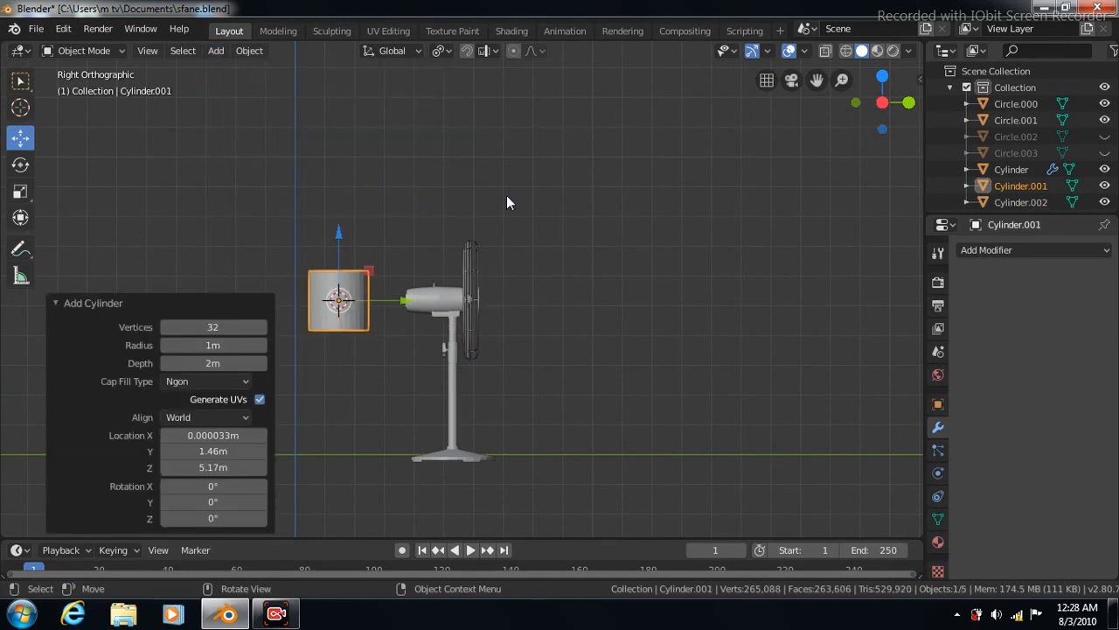
click(55, 303)
scroll(136, 214, up, 3)
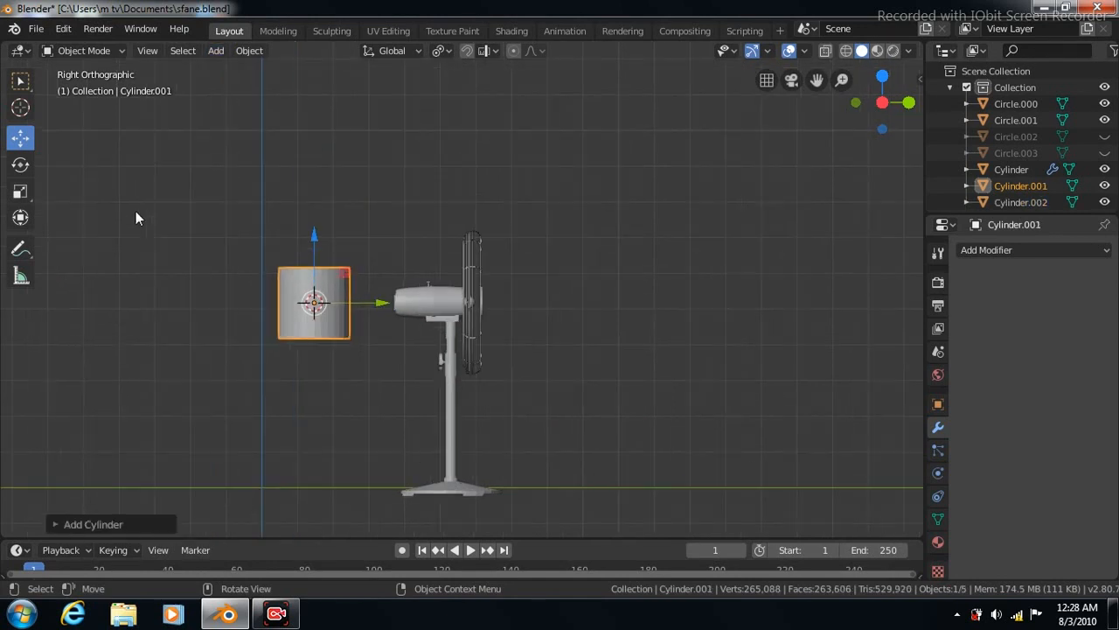
scroll(136, 217, up, 1)
drag(815, 79, 1067, 61)
scroll(586, 241, up, 4)
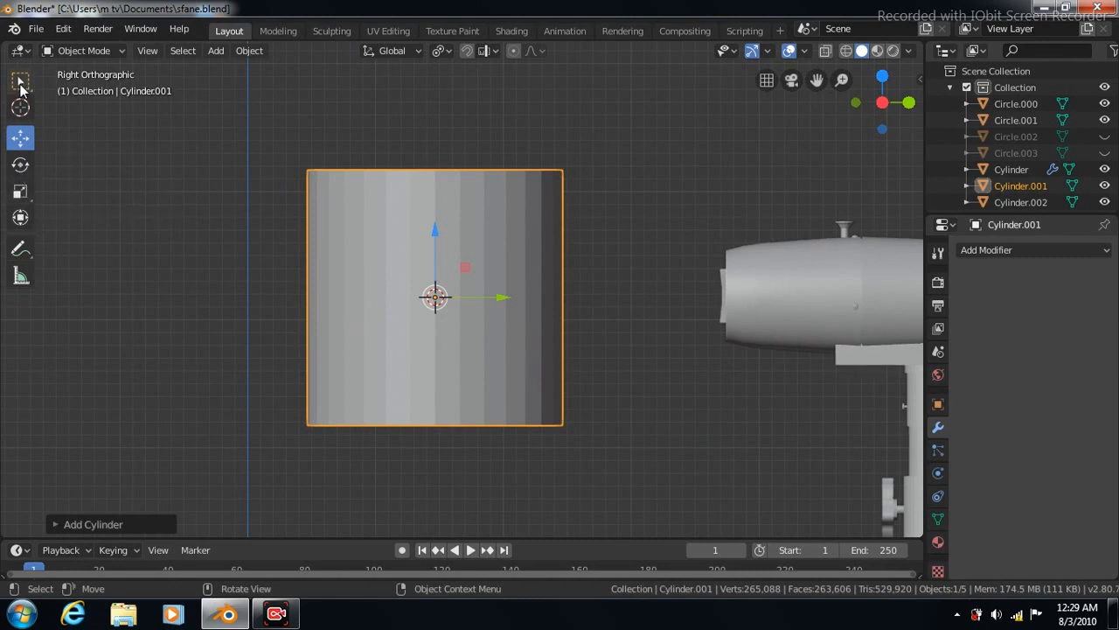
- Scale the cylinder down along Z to flatten it into a thin disc
click(20, 190)
drag(434, 237, 435, 298)
drag(435, 233, 436, 265)
- Add a Subdivision Surface modifier to the disc with 3 viewport subdivisions
click(1104, 251)
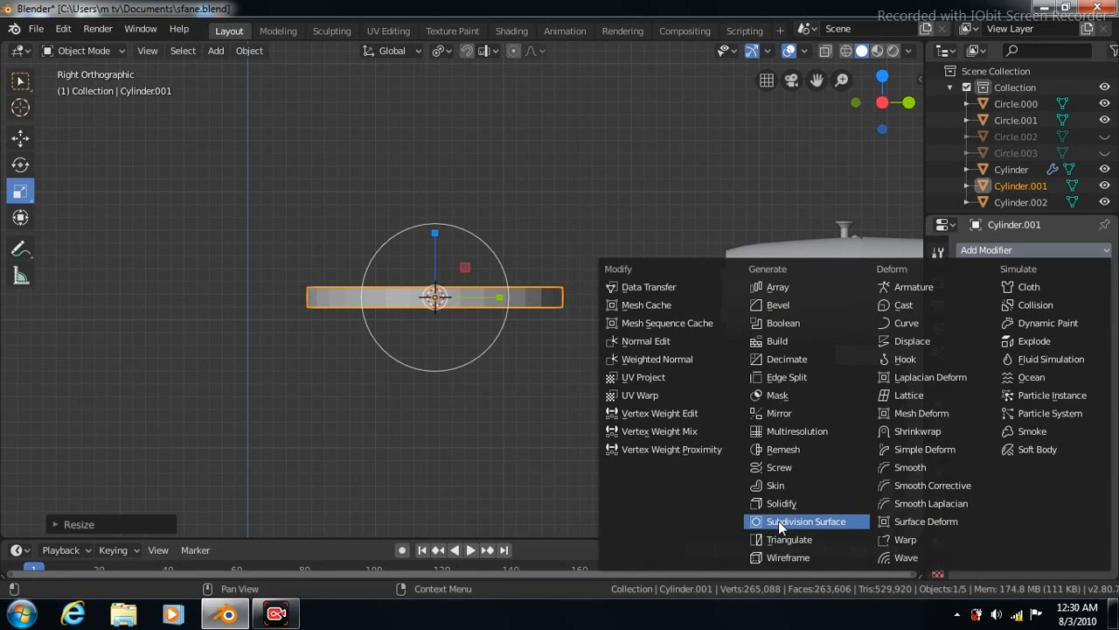
click(781, 523)
click(1025, 373)
click(1025, 374)
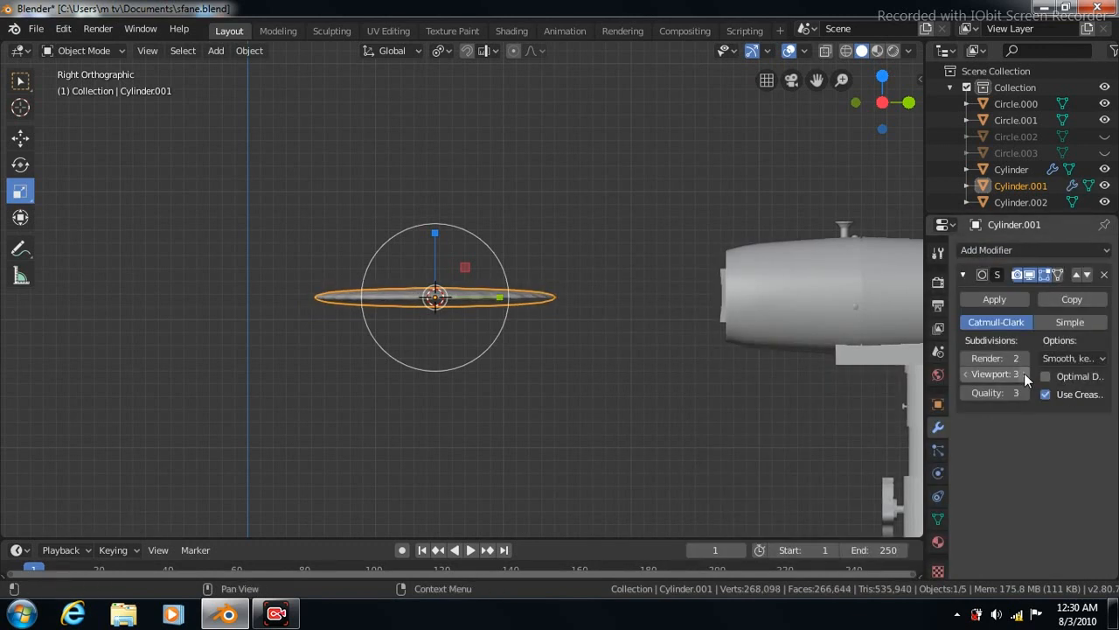
- In Edit Mode, add loop cuts around the disc's side close to its upper and lower edges
key(Tab)
scroll(513, 426, up, 3)
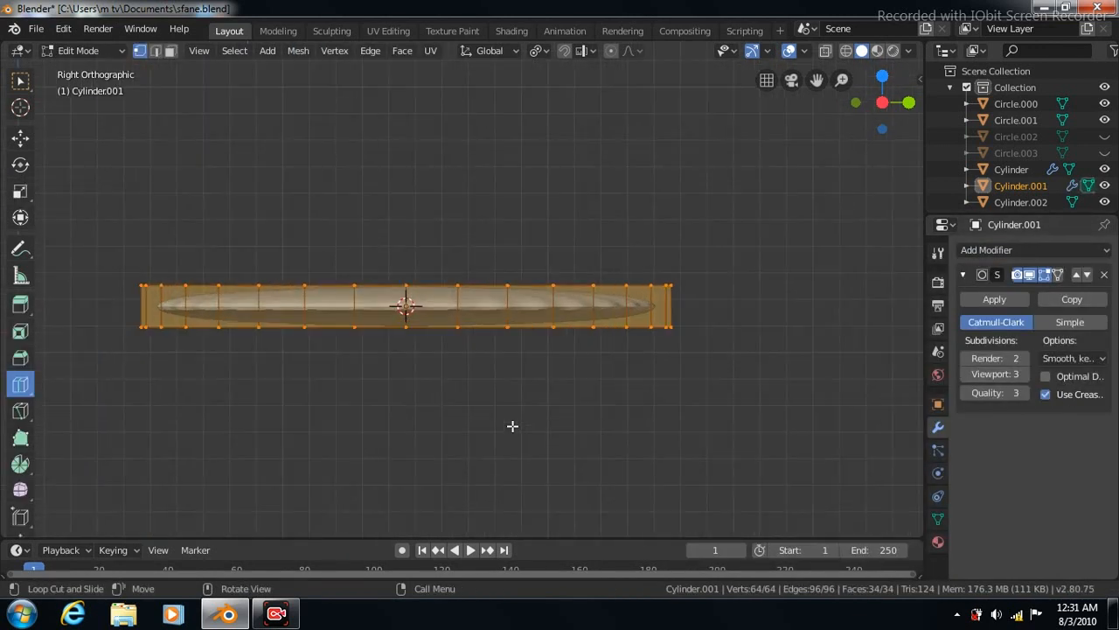
drag(457, 308, 457, 285)
middle_drag(755, 241, 756, 297)
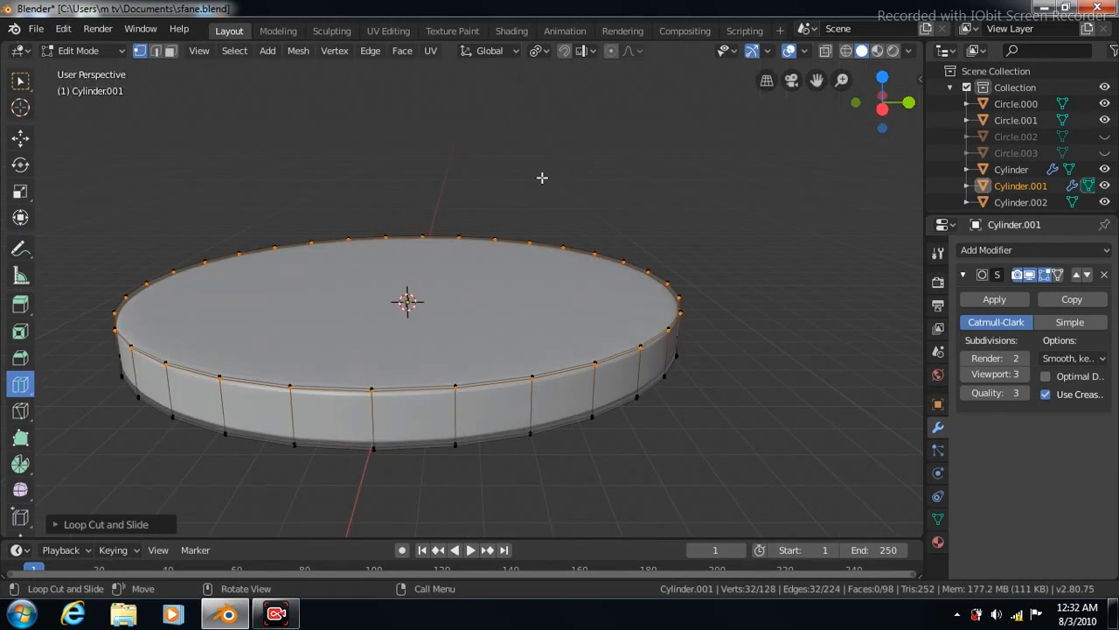
- Inset the disc's top face by about 0.008, and inset it again by about 0.08 to form an outer band
click(171, 52)
click(20, 81)
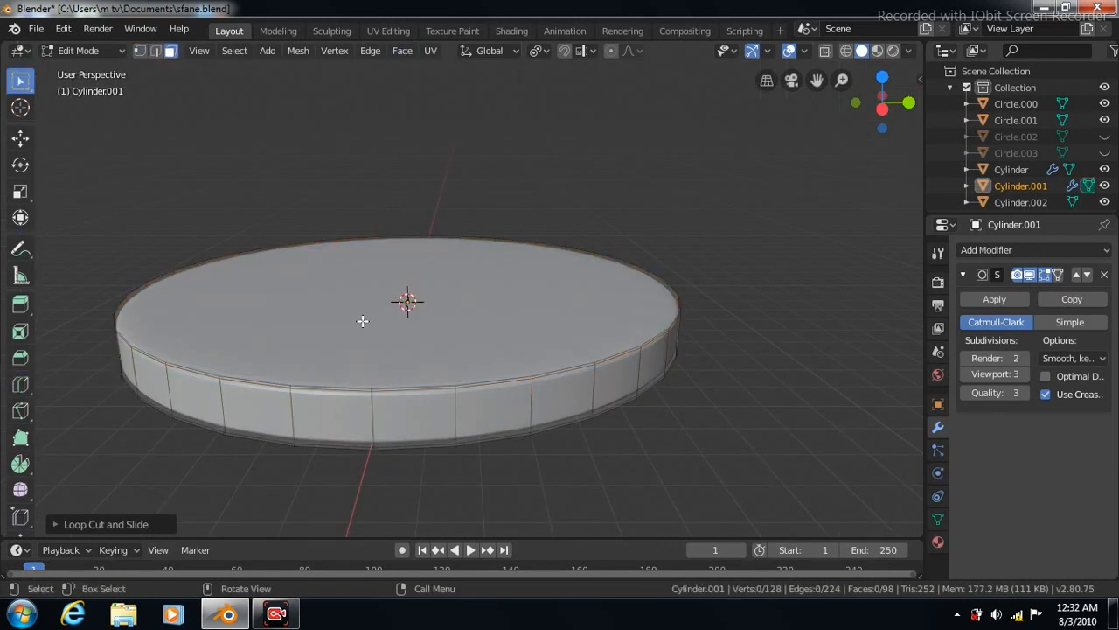
click(359, 320)
click(399, 51)
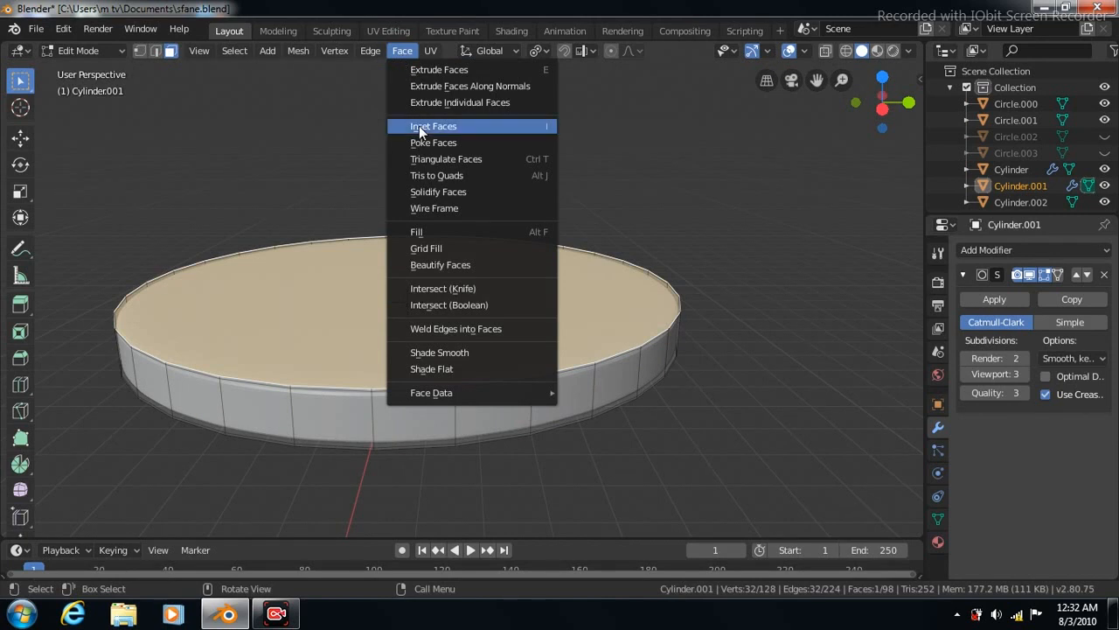
click(418, 126)
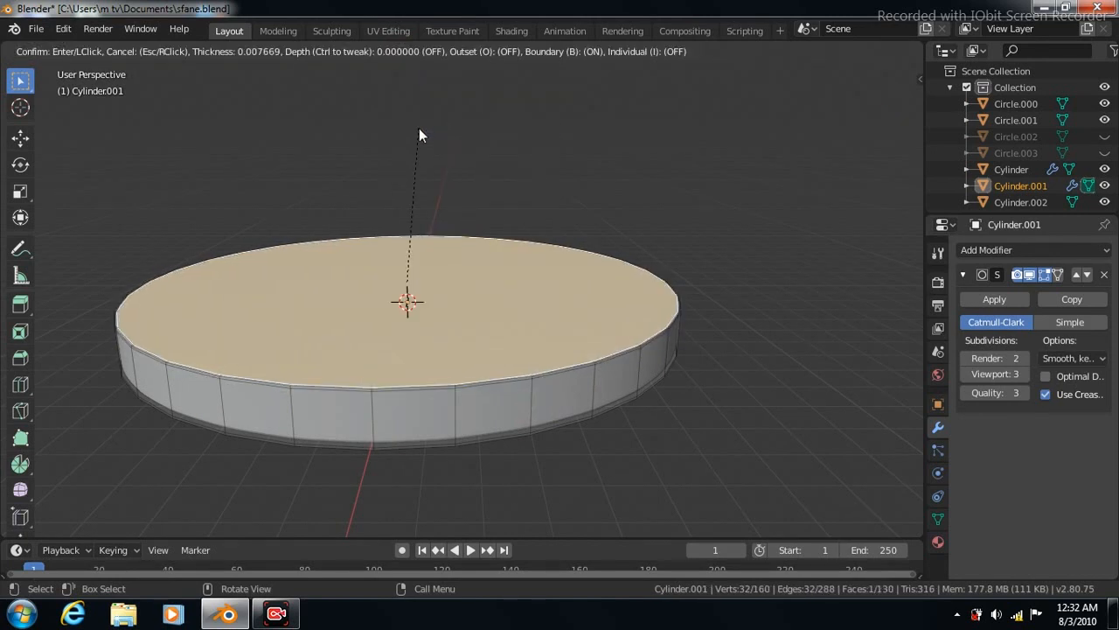
click(419, 128)
click(399, 51)
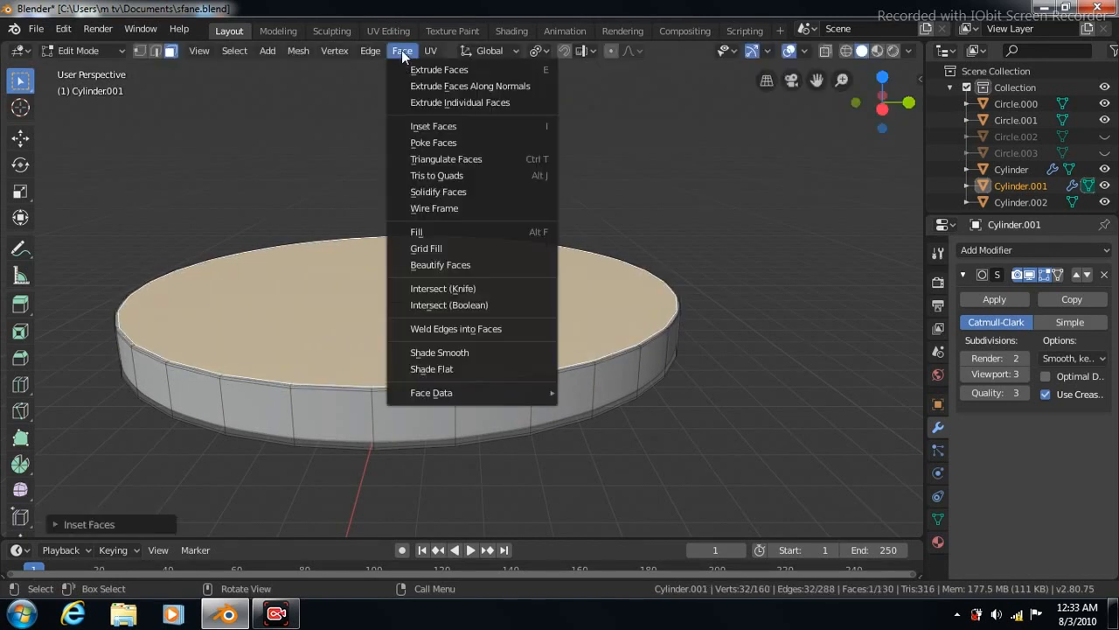
click(419, 125)
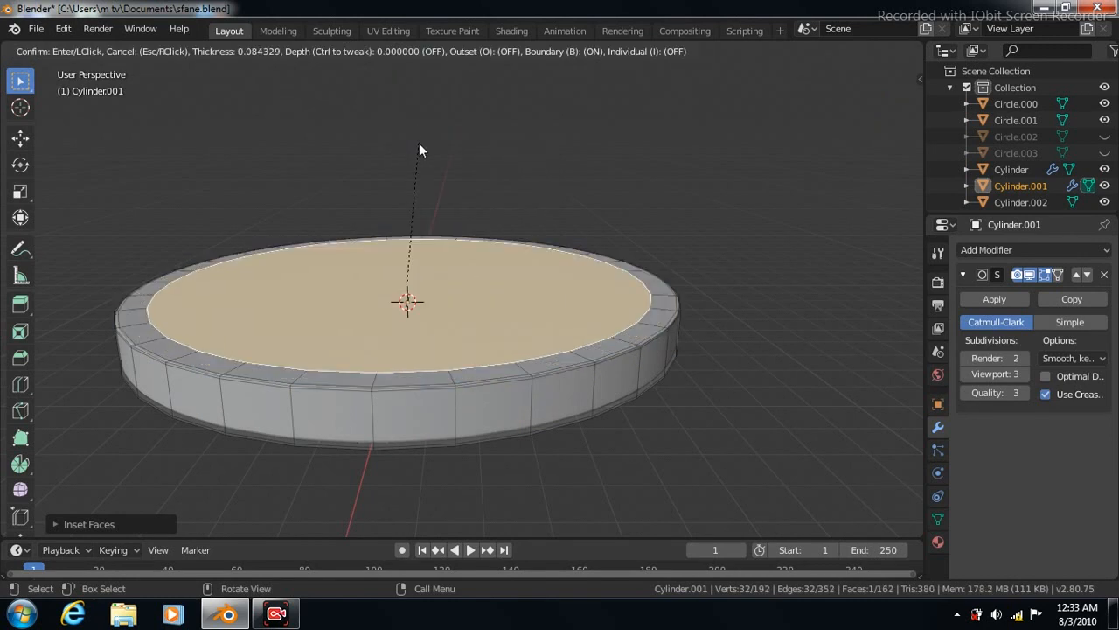
click(419, 142)
- Inset the top face to roughly half the disc's diameter, and again by about 0.1 to form an inner ring
click(400, 51)
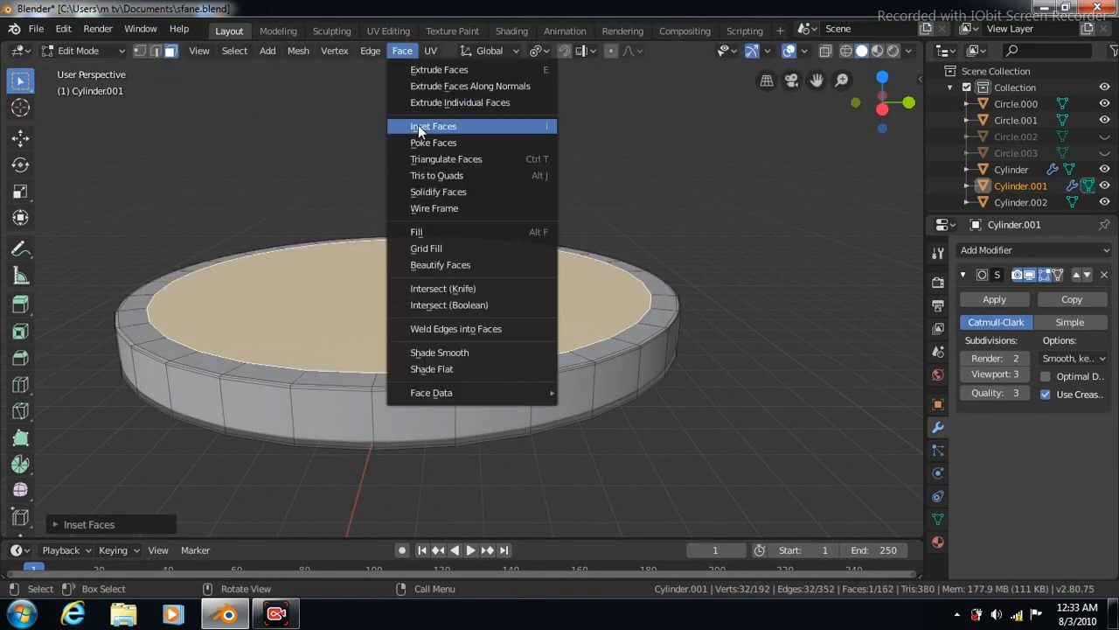
click(418, 125)
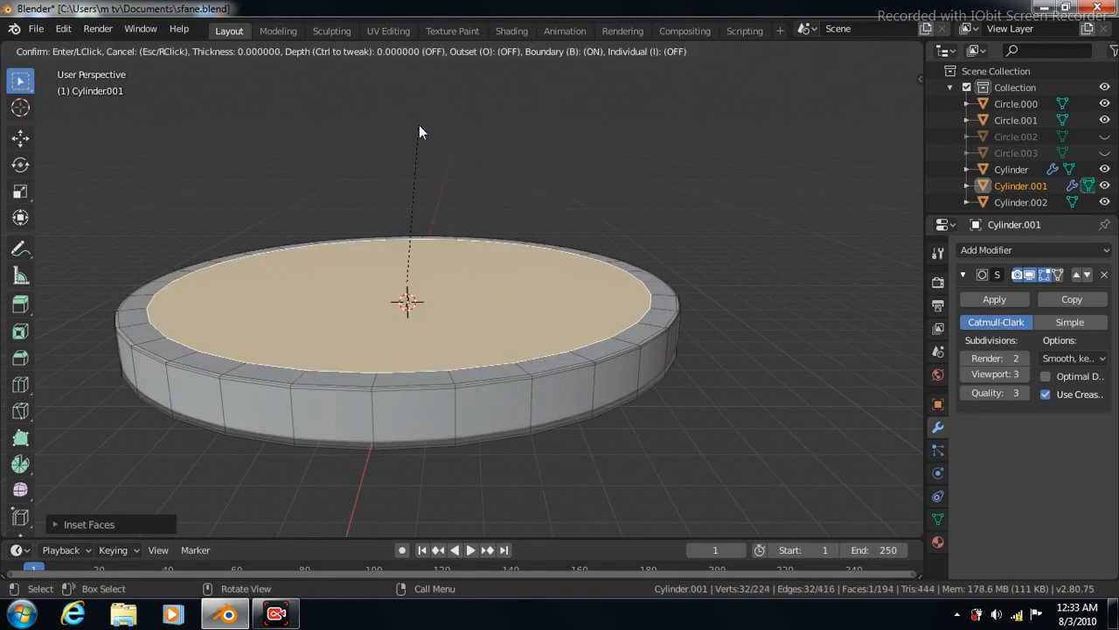
click(414, 208)
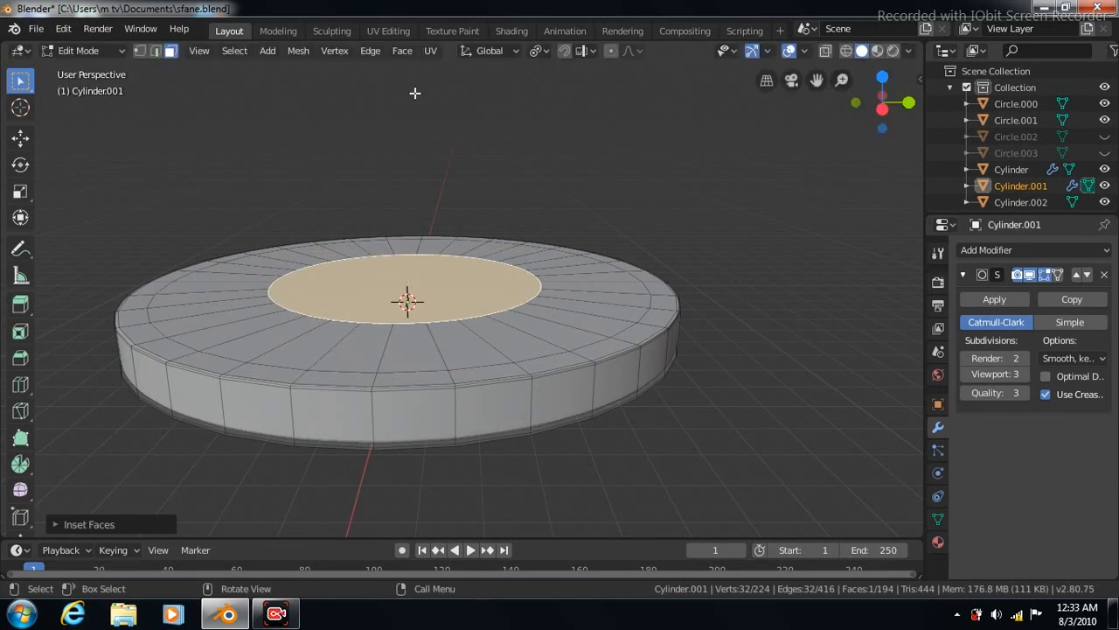
click(401, 51)
click(418, 126)
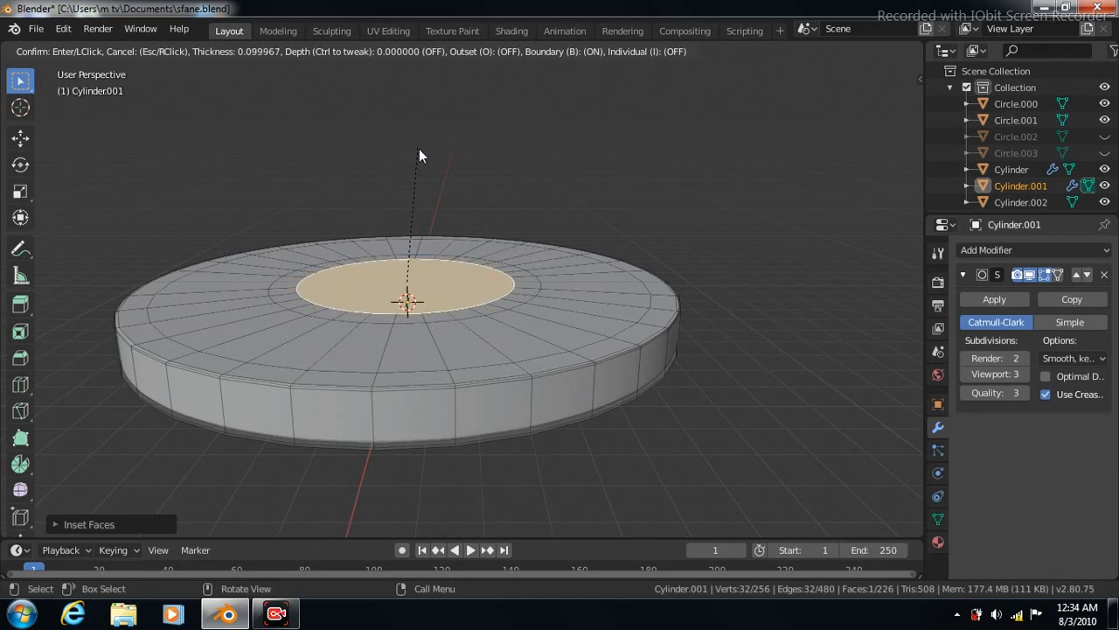
click(418, 149)
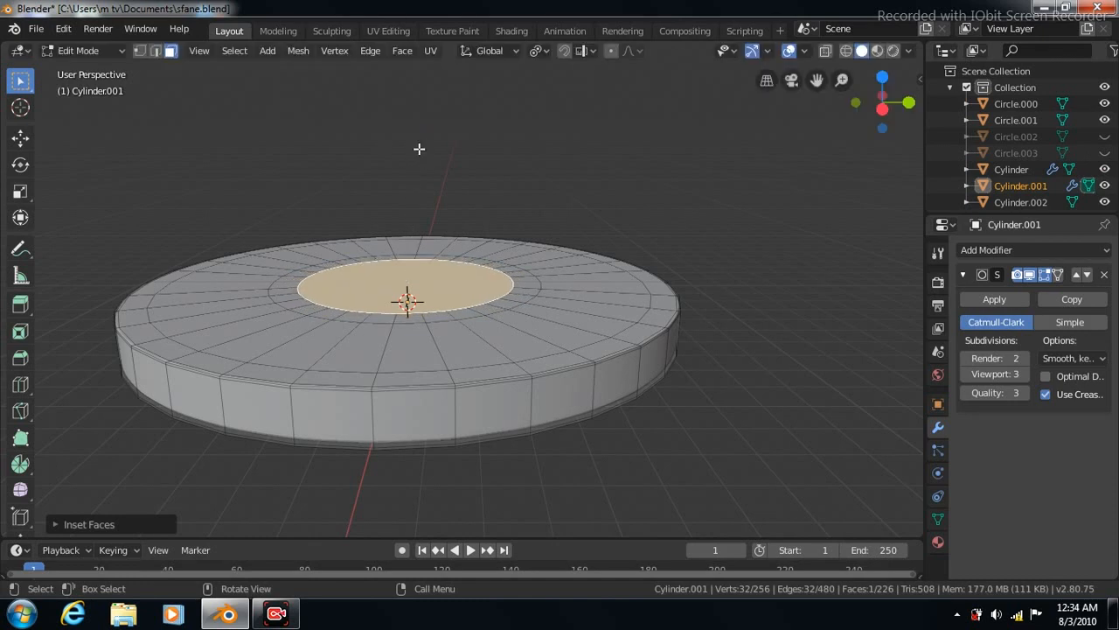
- Inset the outer band's face loop and raise it slightly along Z to form a rim
click(210, 362)
alt+shift+click(233, 369)
click(403, 50)
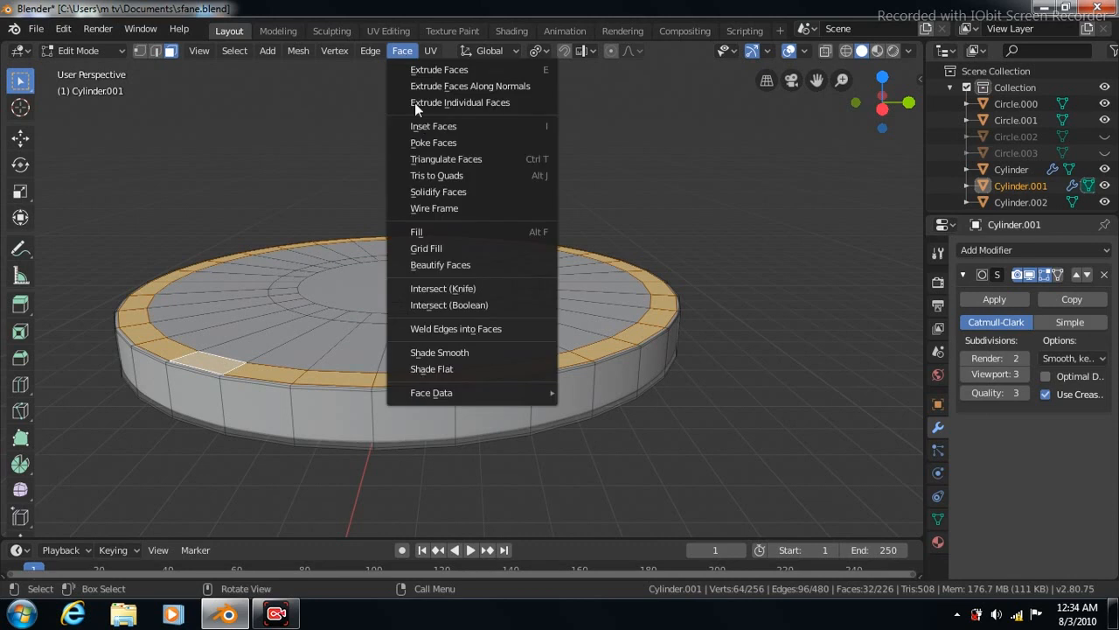
click(423, 125)
click(424, 130)
click(20, 137)
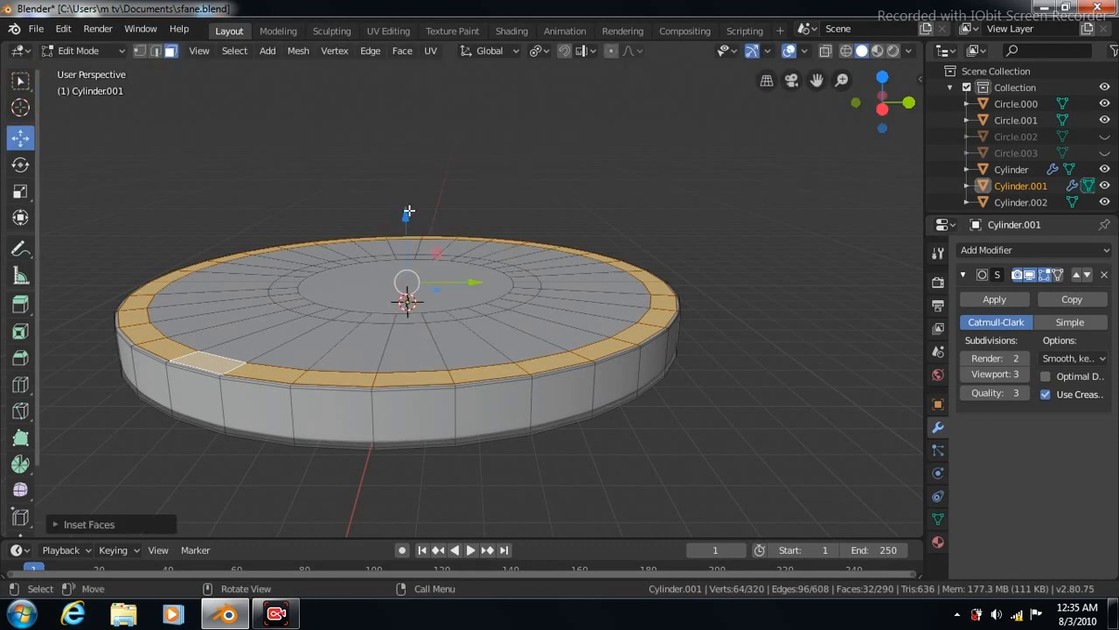
drag(404, 210, 405, 208)
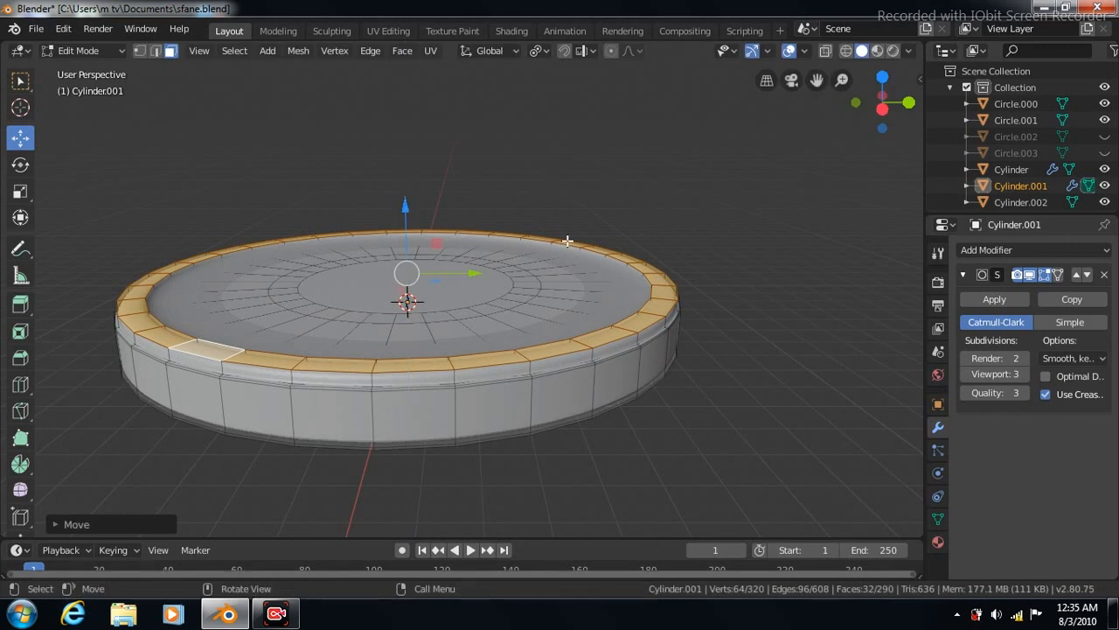
- Add supporting edge loops on and beside the raised outer rim and check the smoothed disc in Object Mode
click(20, 384)
drag(592, 300, 613, 306)
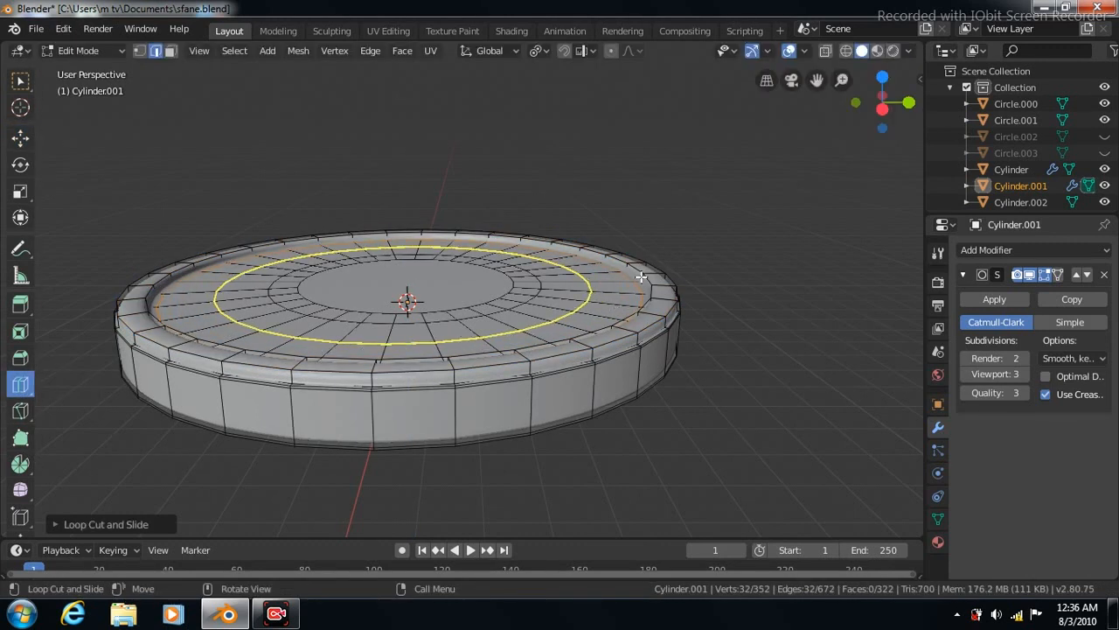
click(639, 277)
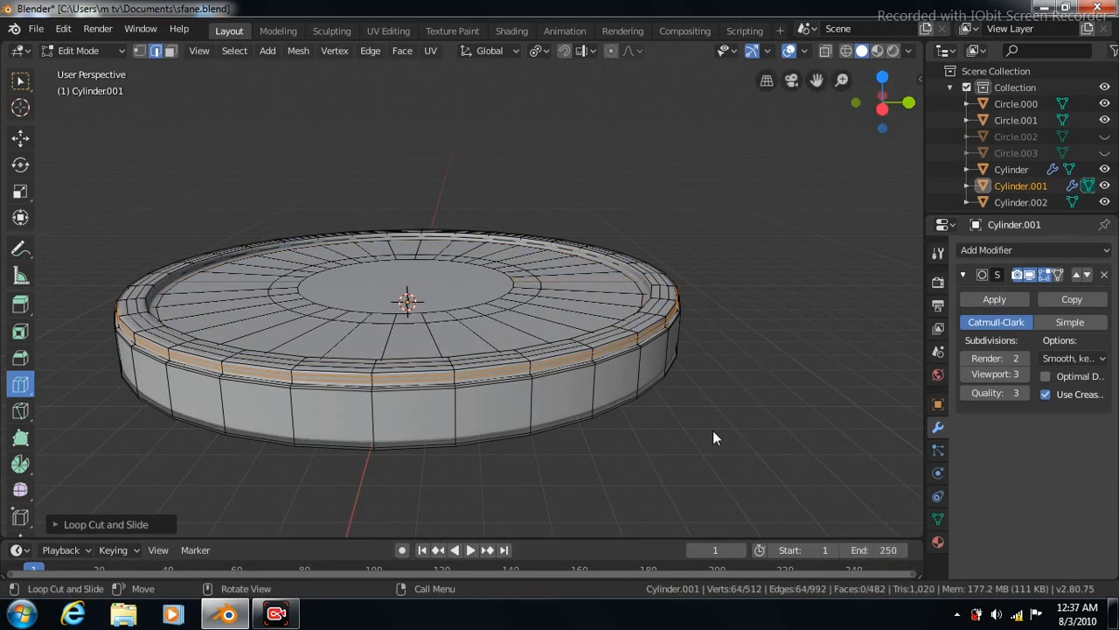
key(Tab)
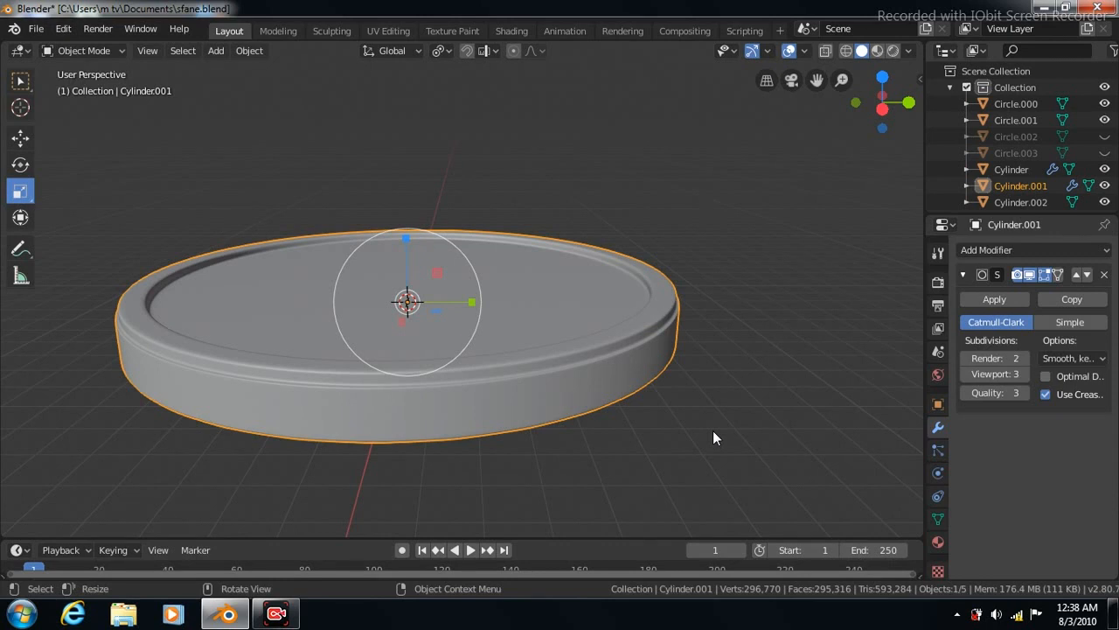
key(Tab)
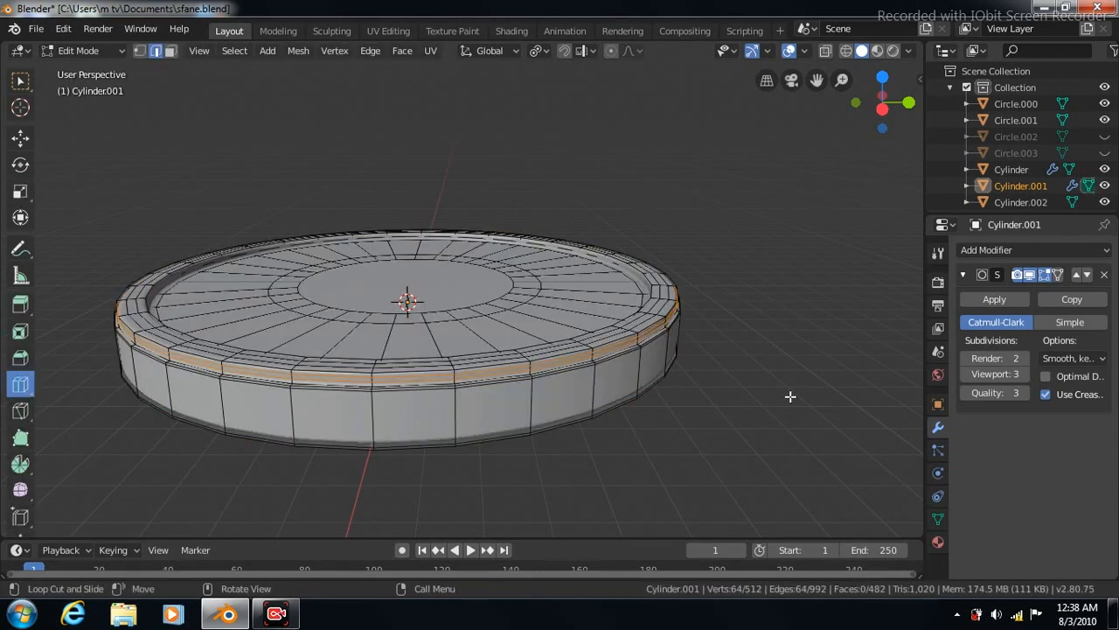
- Inset the inner ring's face loop around the disc's centre and raise it slightly along Z
click(171, 51)
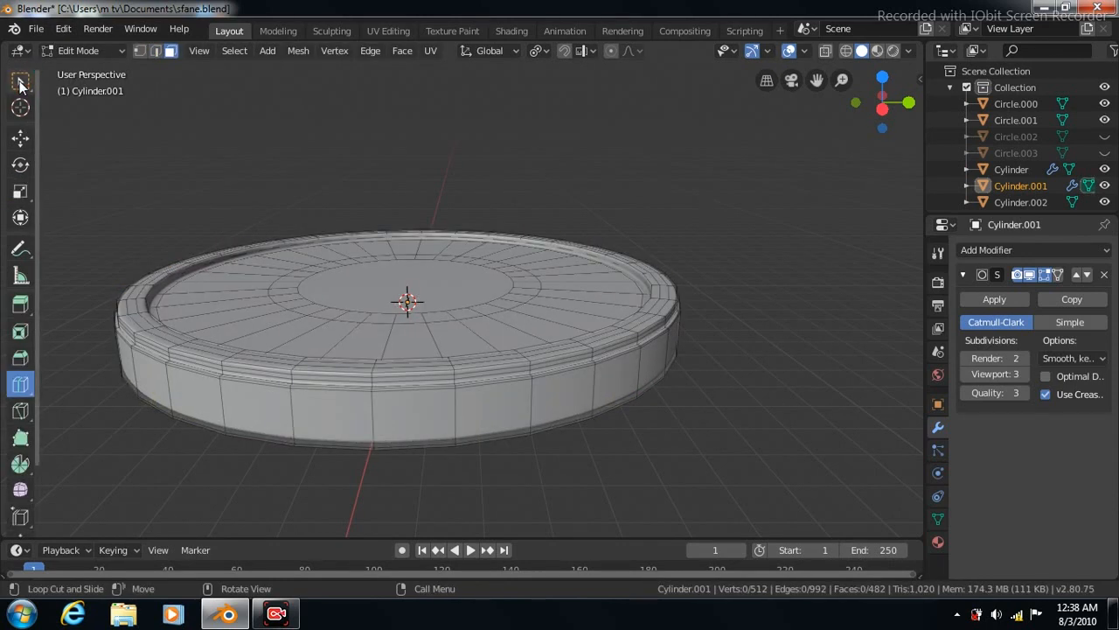
click(20, 80)
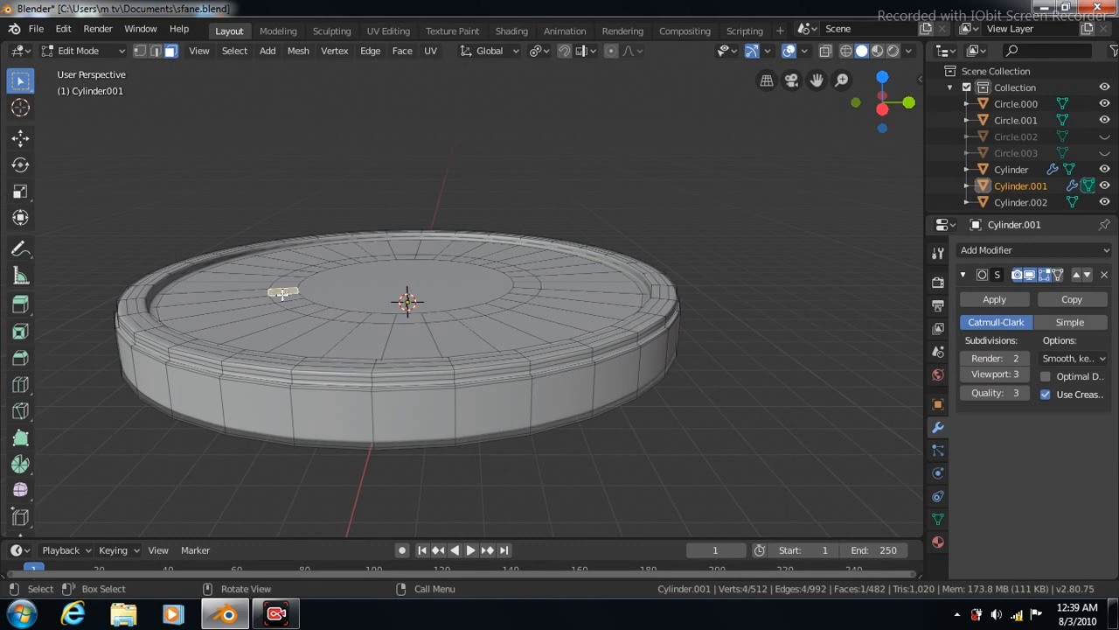
alt+click(282, 294)
click(399, 51)
click(424, 122)
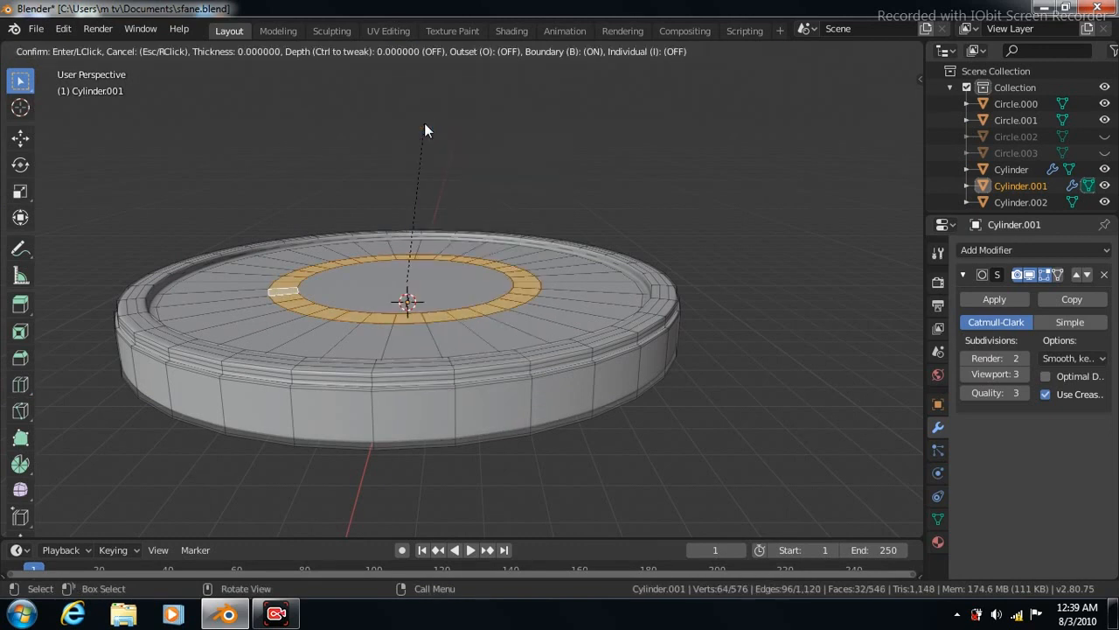
click(424, 130)
click(20, 137)
drag(405, 216, 404, 204)
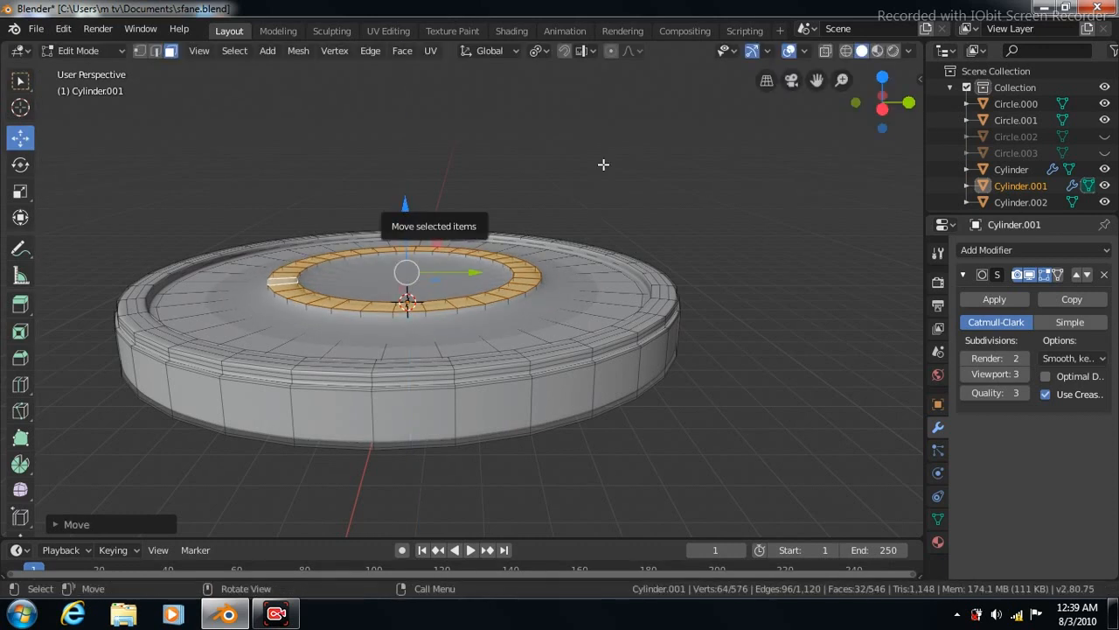
- Add a loop cut around the base of the raised inner ring and 2 cuts on the ring's outer wall
click(20, 384)
drag(407, 302, 428, 322)
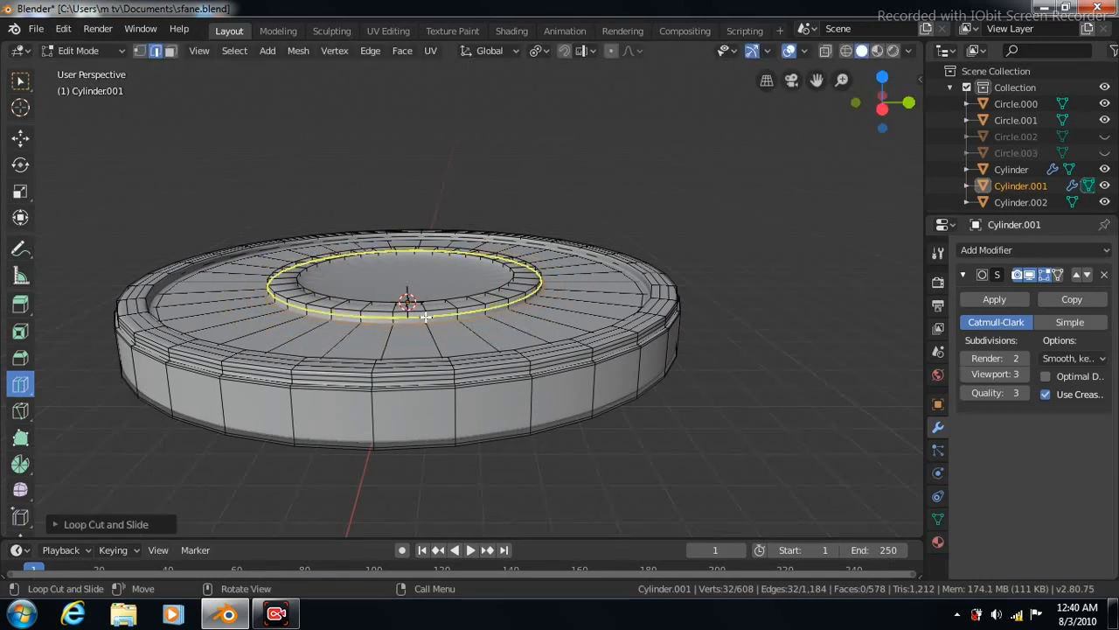
click(54, 523)
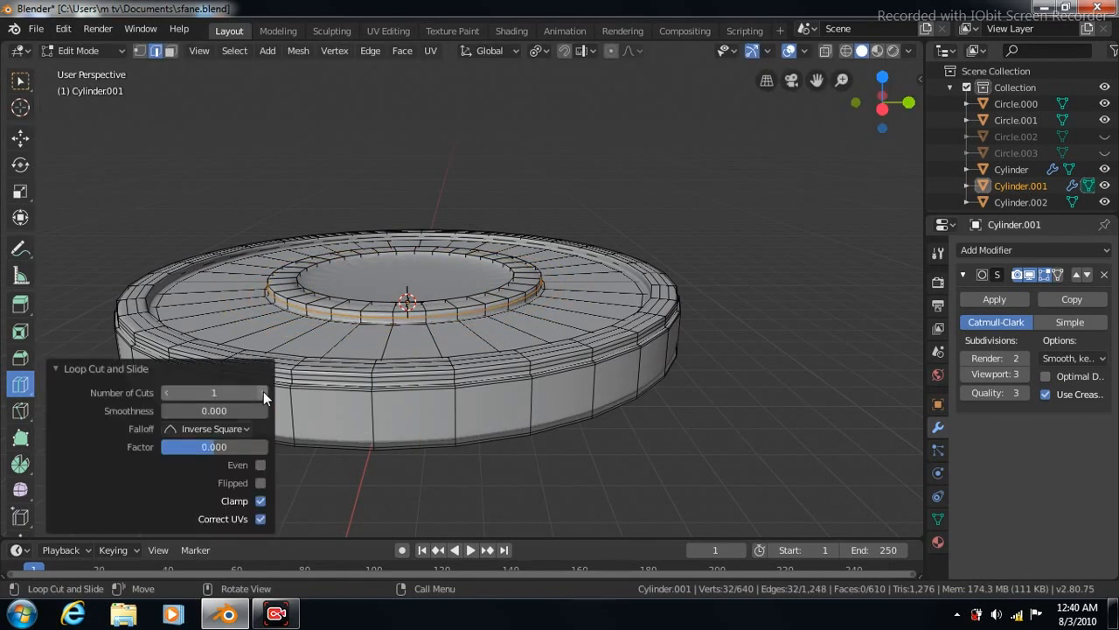
click(263, 391)
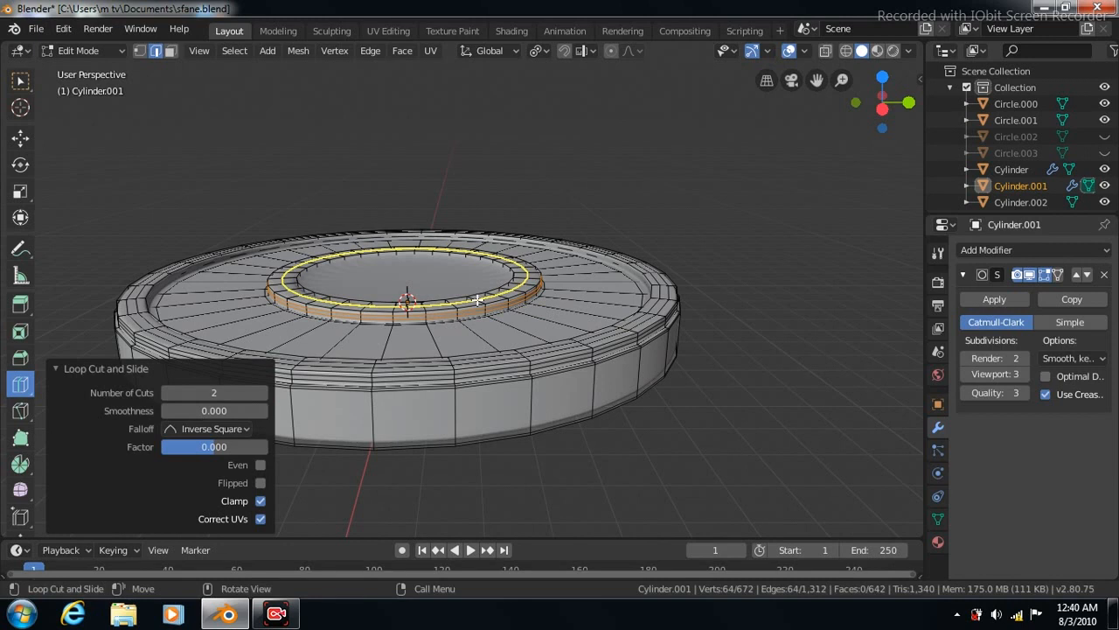
- Add loop cuts on the inner ring's top, one with factor 0.650, and 2 cuts on its inner wall
drag(407, 300, 487, 289)
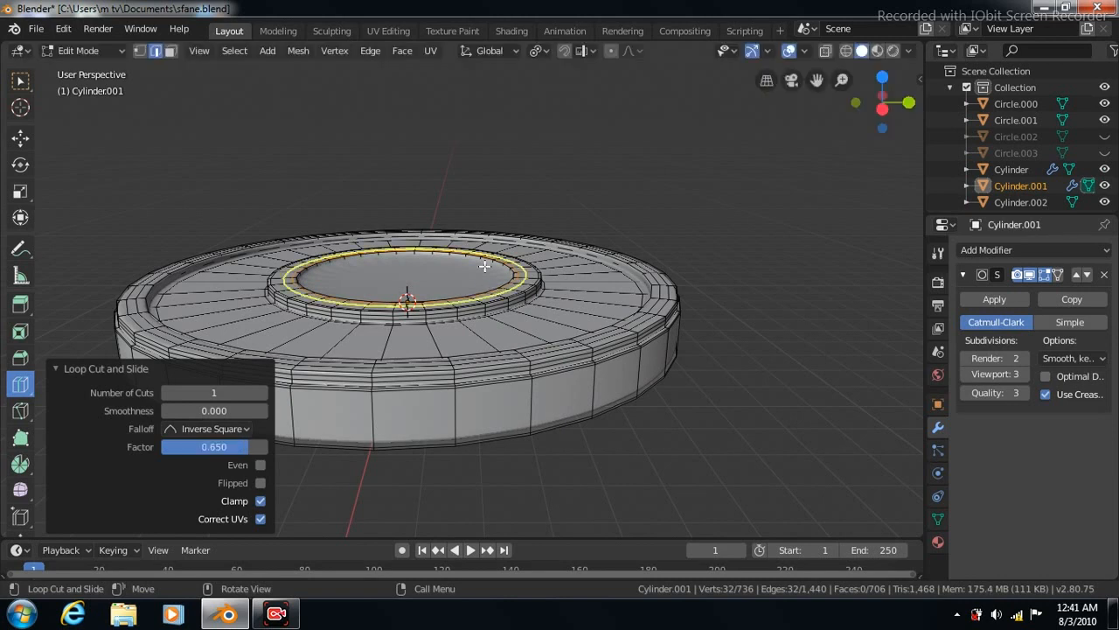
click(489, 263)
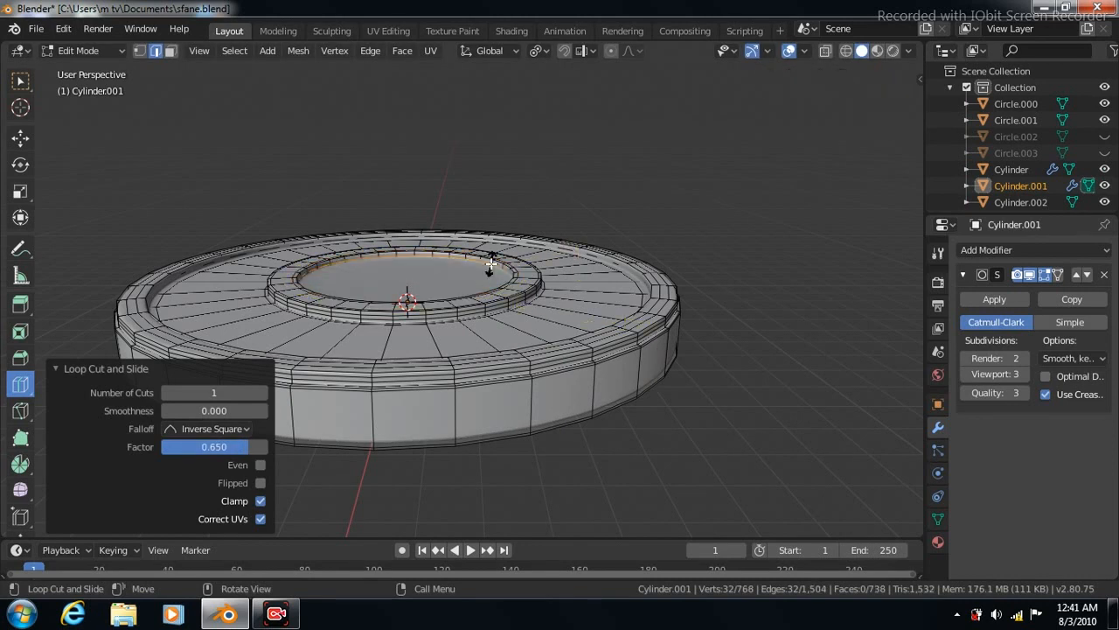
click(261, 392)
- Inset the flat centre face inside the inner ring by a tiny thickness and return to Object Mode
key(w)
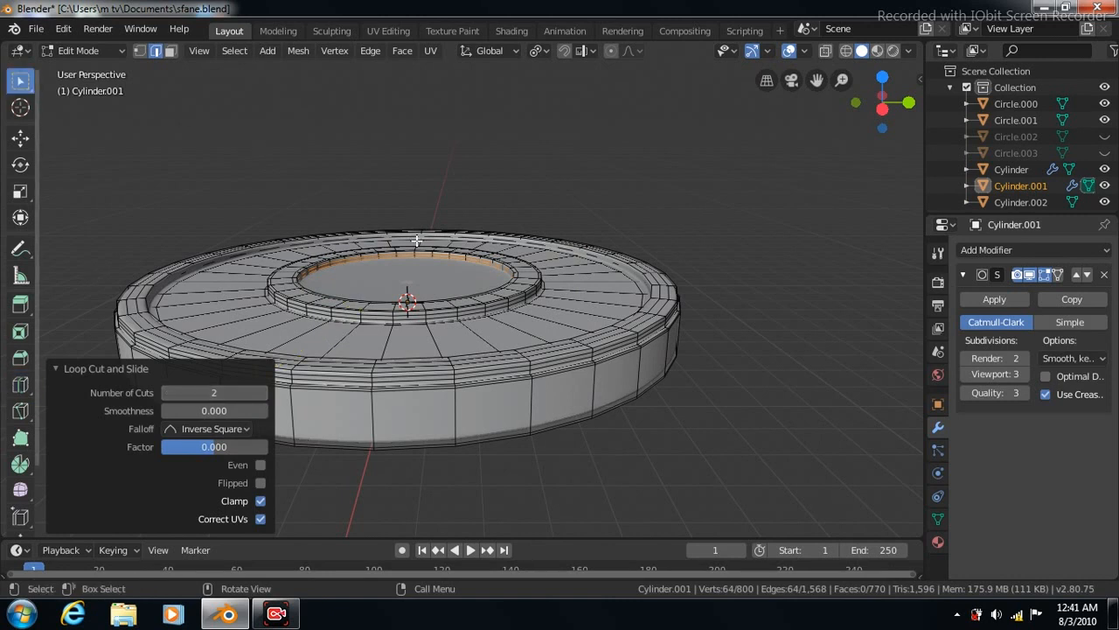
click(171, 52)
click(367, 284)
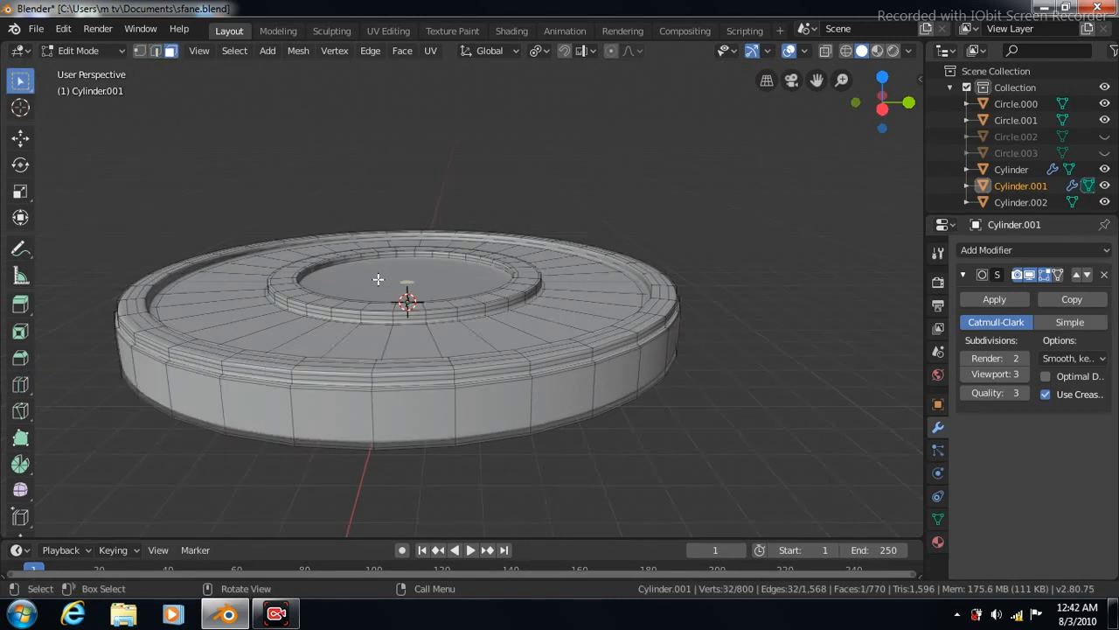
click(403, 50)
click(418, 124)
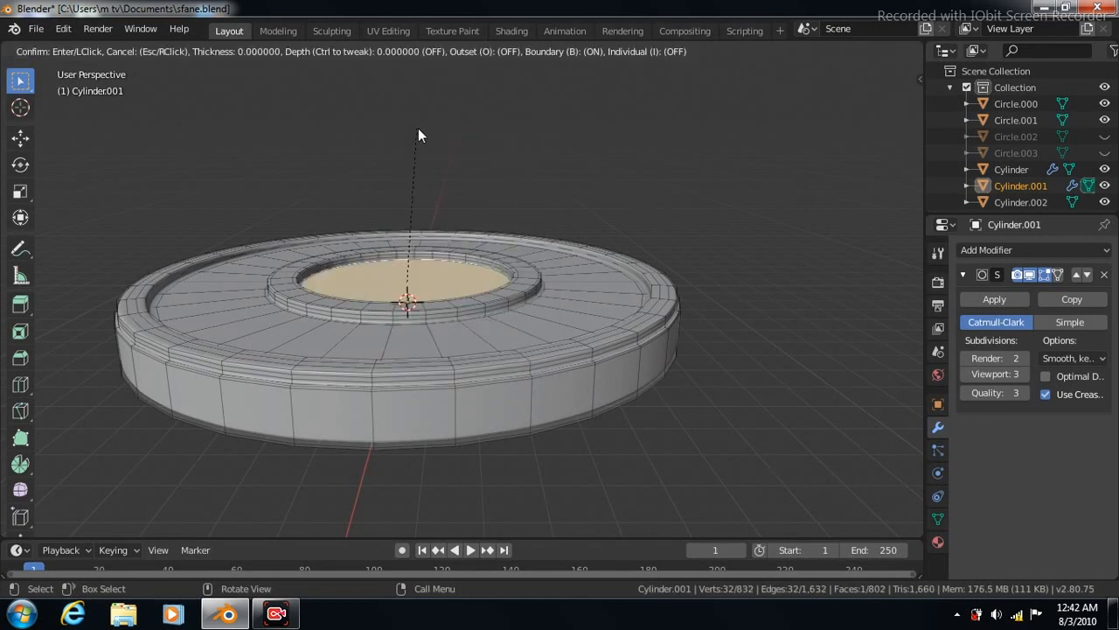
click(418, 127)
click(54, 331)
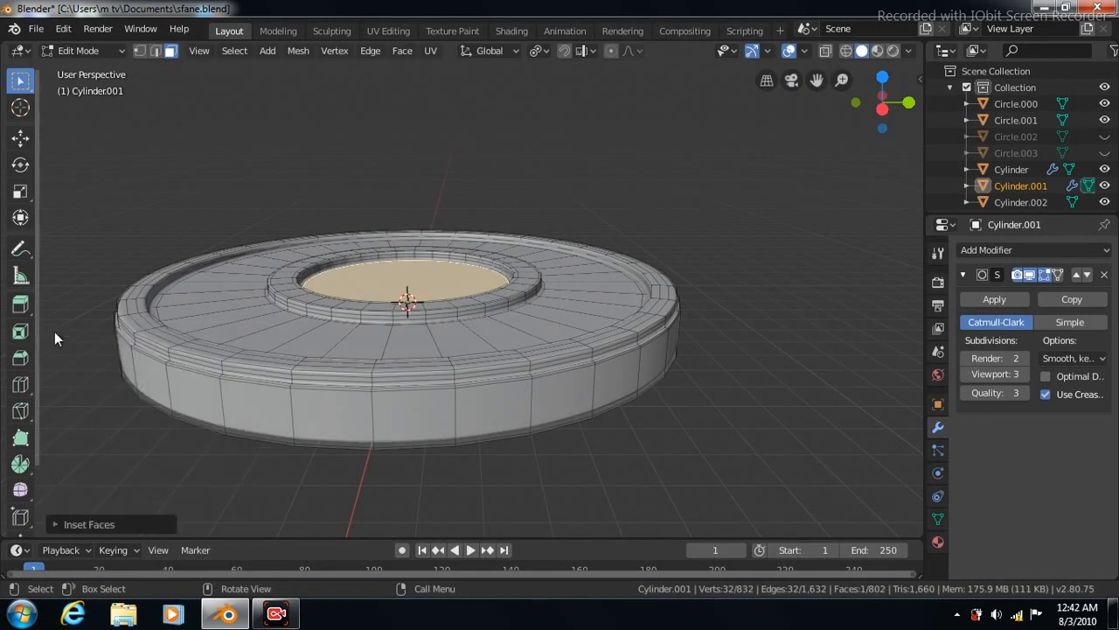
key(Tab)
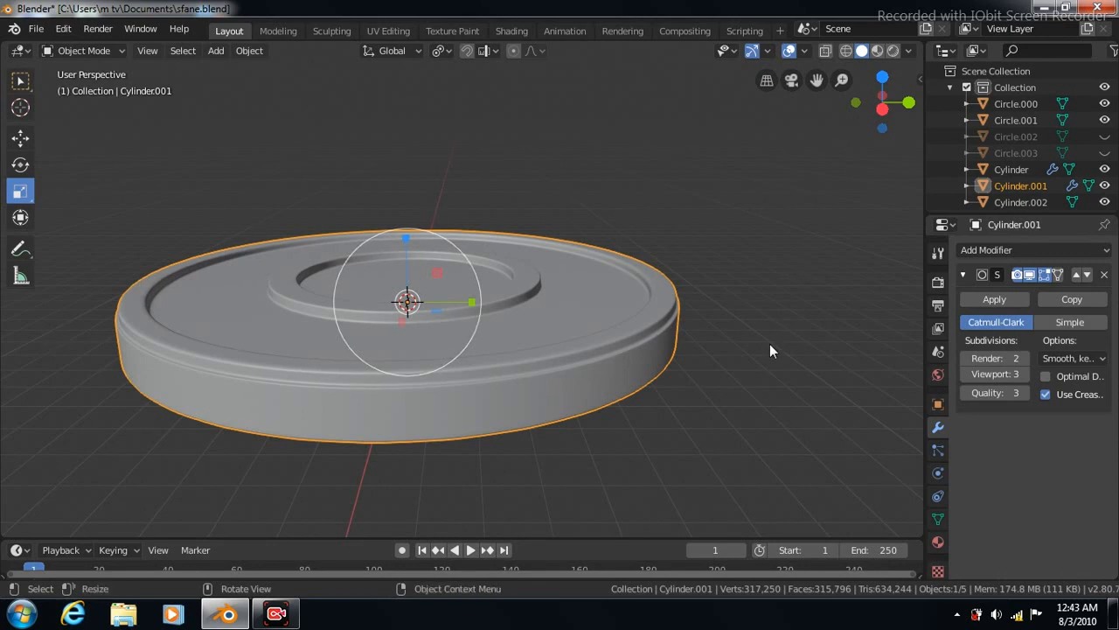
- Inset the disc's flat underside face by a tiny thickness along its outer edge in Edit Mode
key(KP_7)
key(ctrl+KP_7)
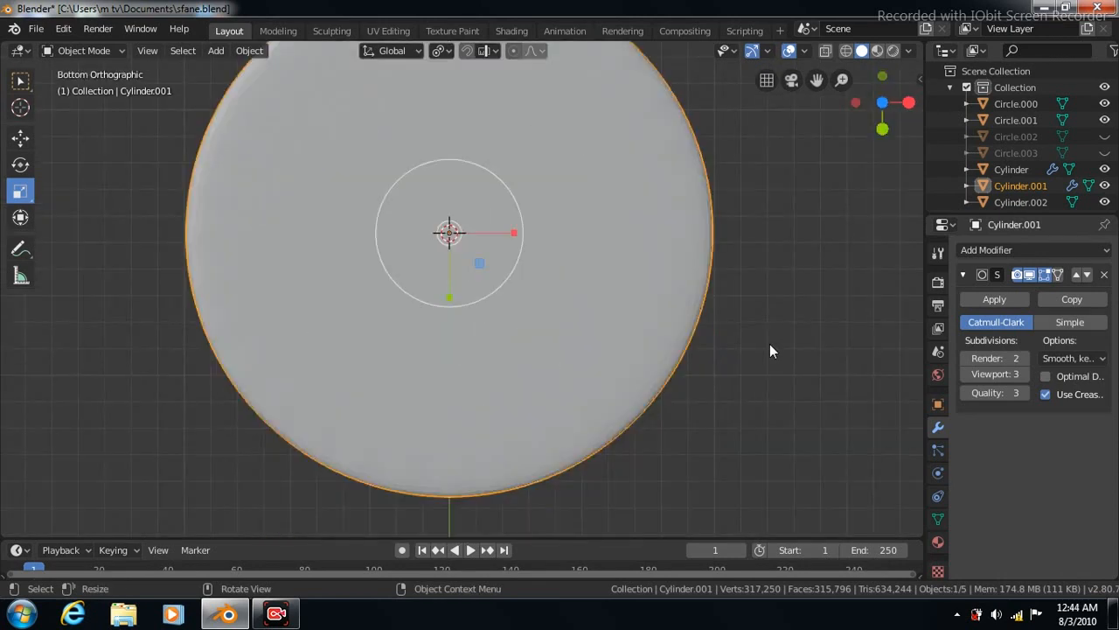
click(21, 82)
key(Tab)
click(430, 238)
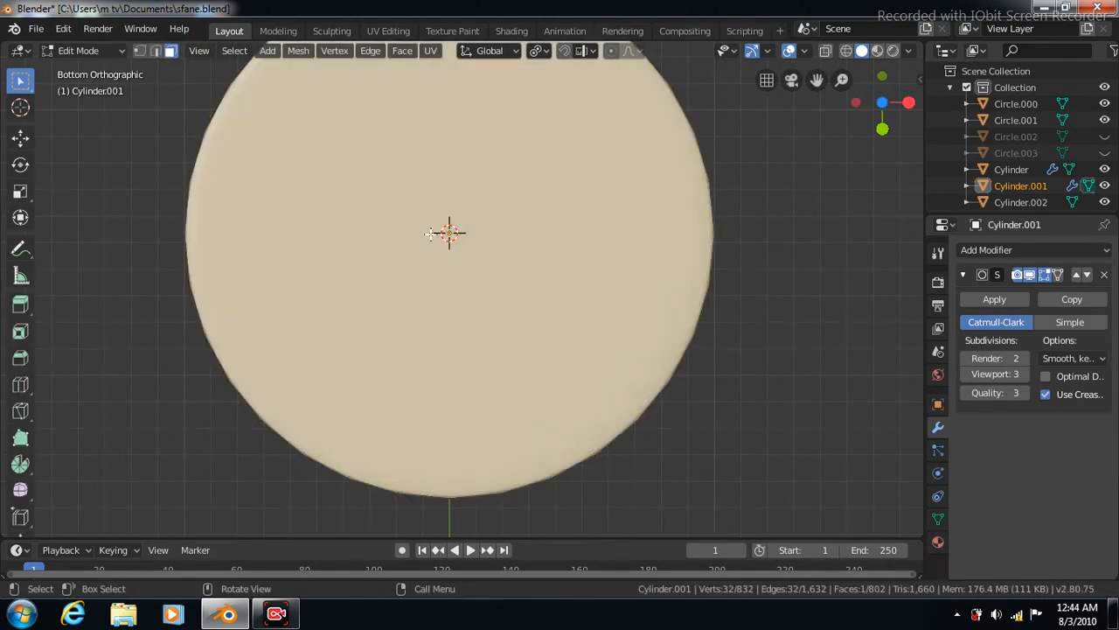
click(402, 50)
click(427, 124)
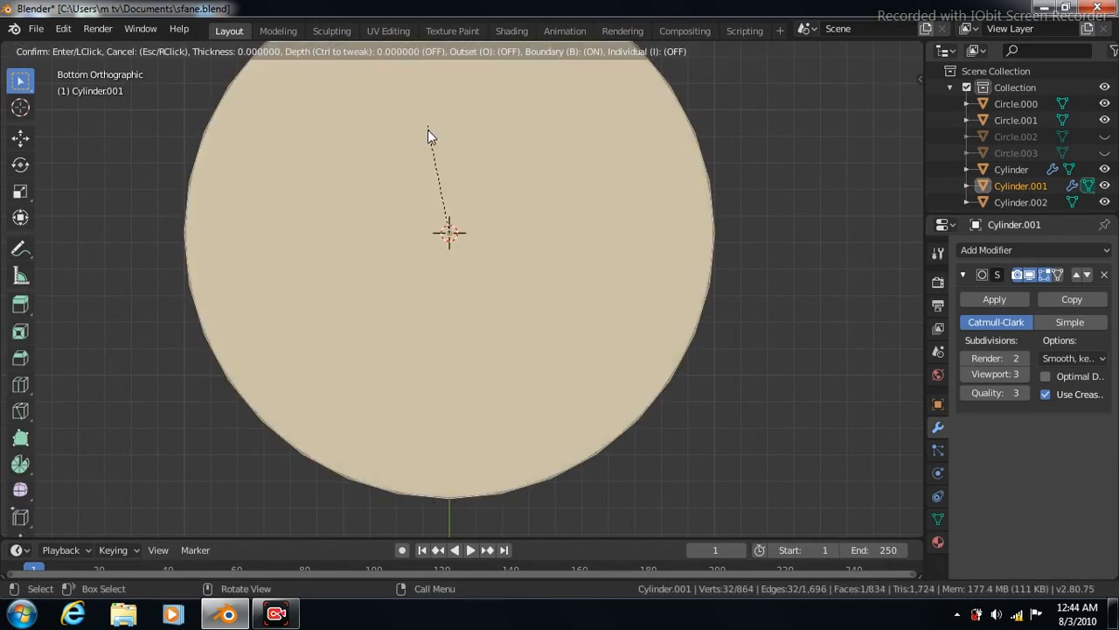
click(428, 130)
middle_drag(775, 270, 775, 272)
key(KP_3)
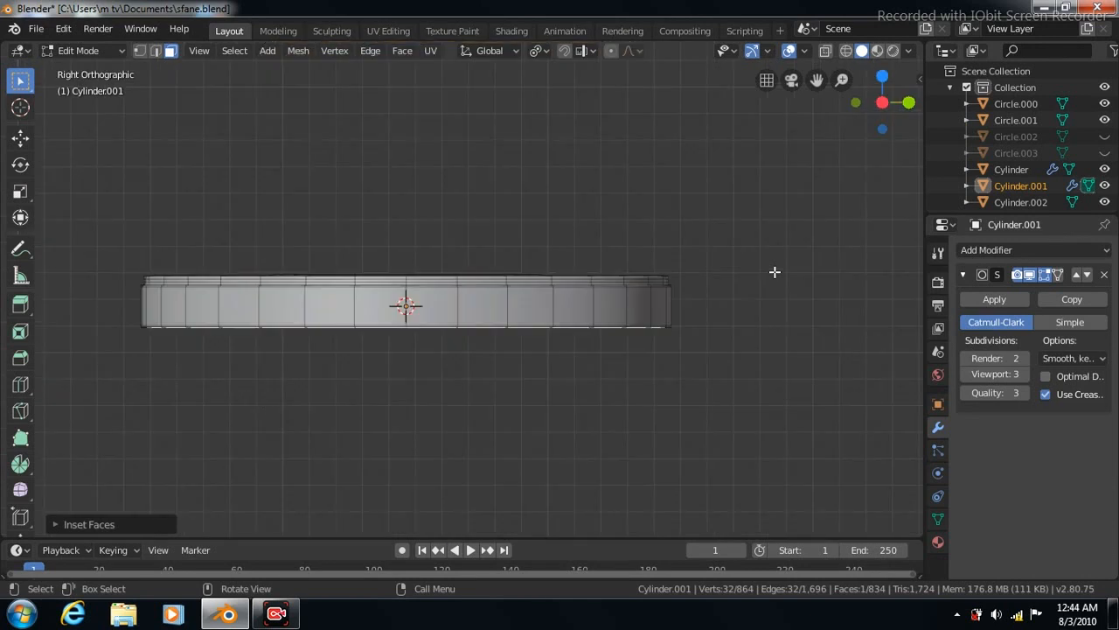
- Rotate the whole disc -90° about the global X axis in Object Mode so it stands upright
key(Tab)
scroll(705, 393, down, 5)
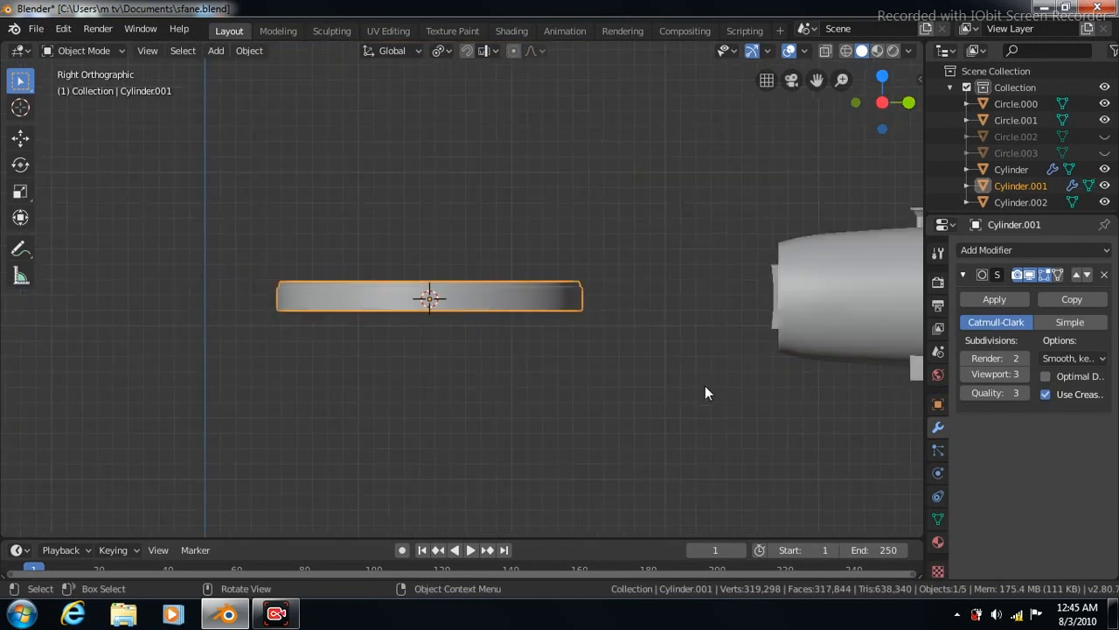
click(20, 164)
drag(483, 254, 491, 272)
click(55, 526)
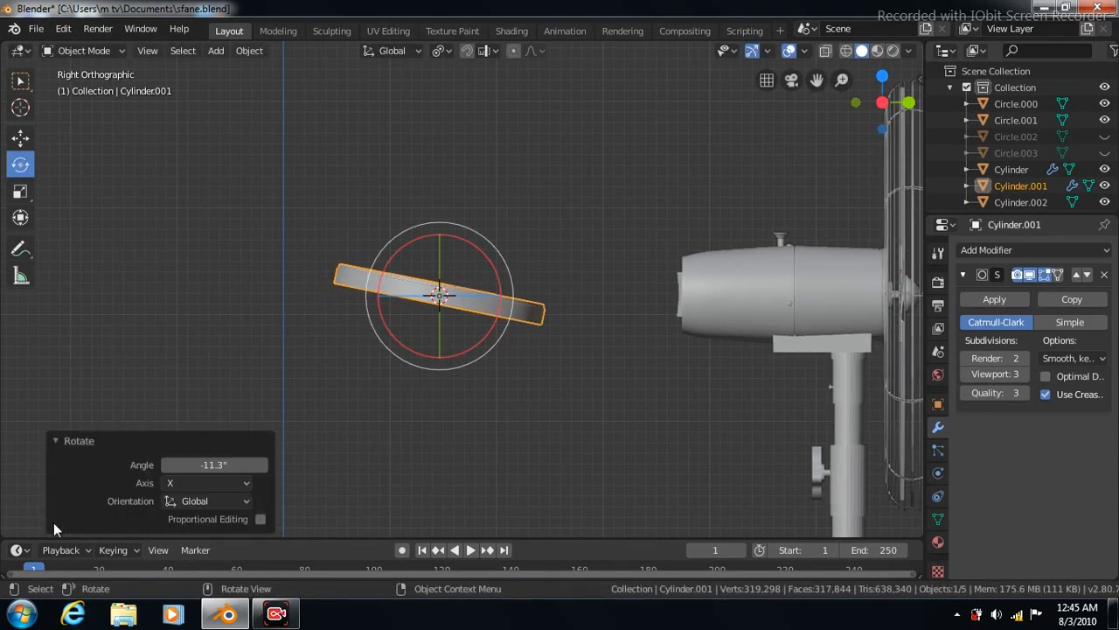
click(209, 464)
text(-90)
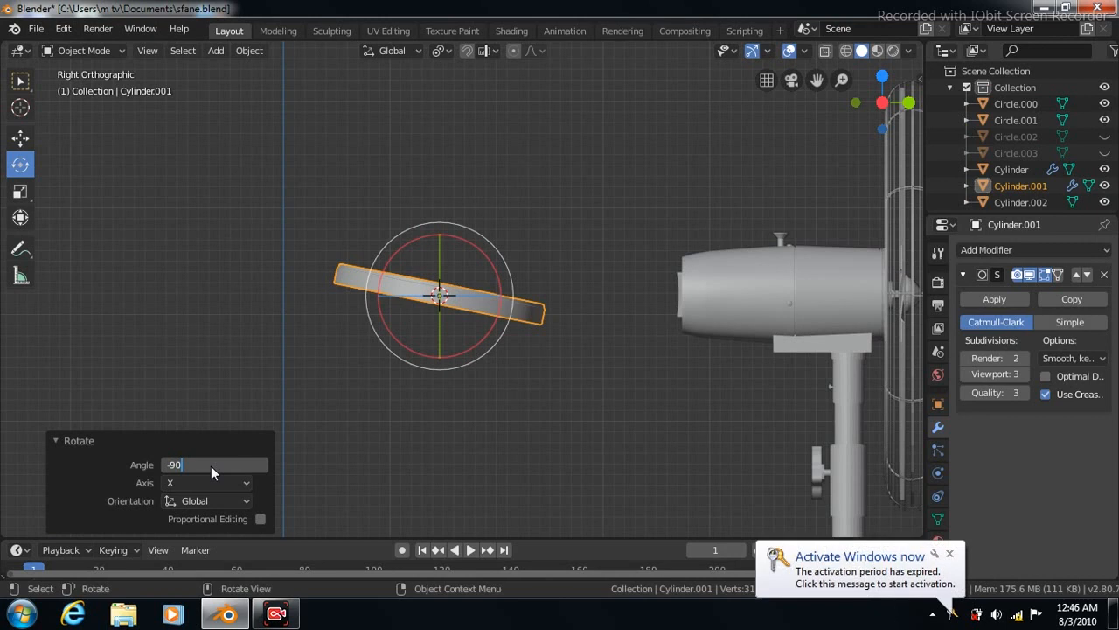
key(Return)
- Move the upright disc 4.64 m along Y to the front of the fan's grille
click(21, 138)
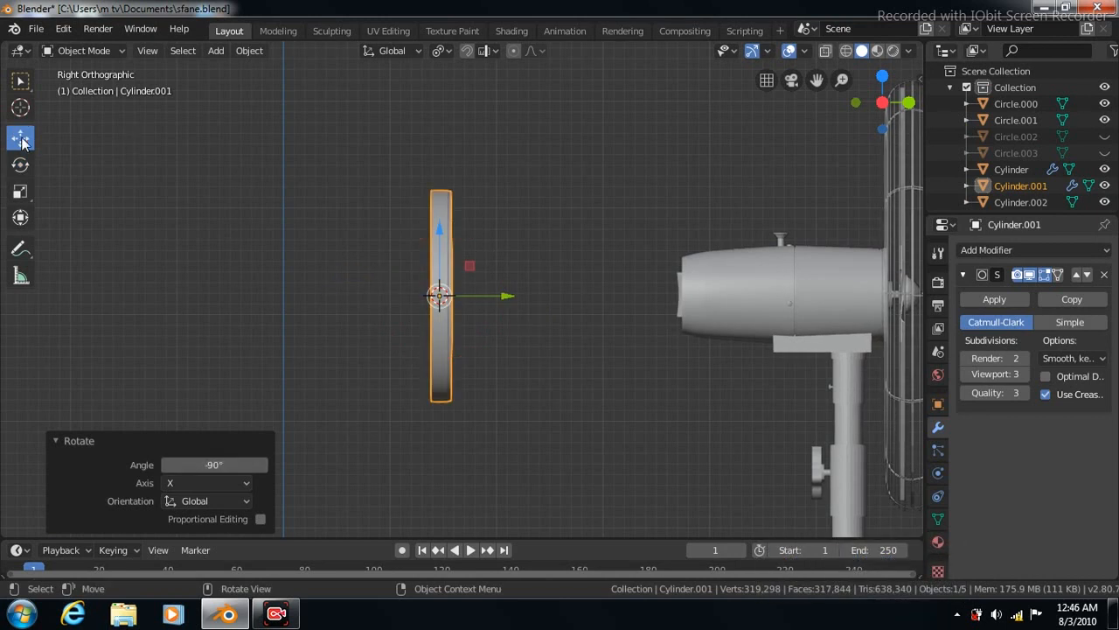
drag(505, 299, 113, 309)
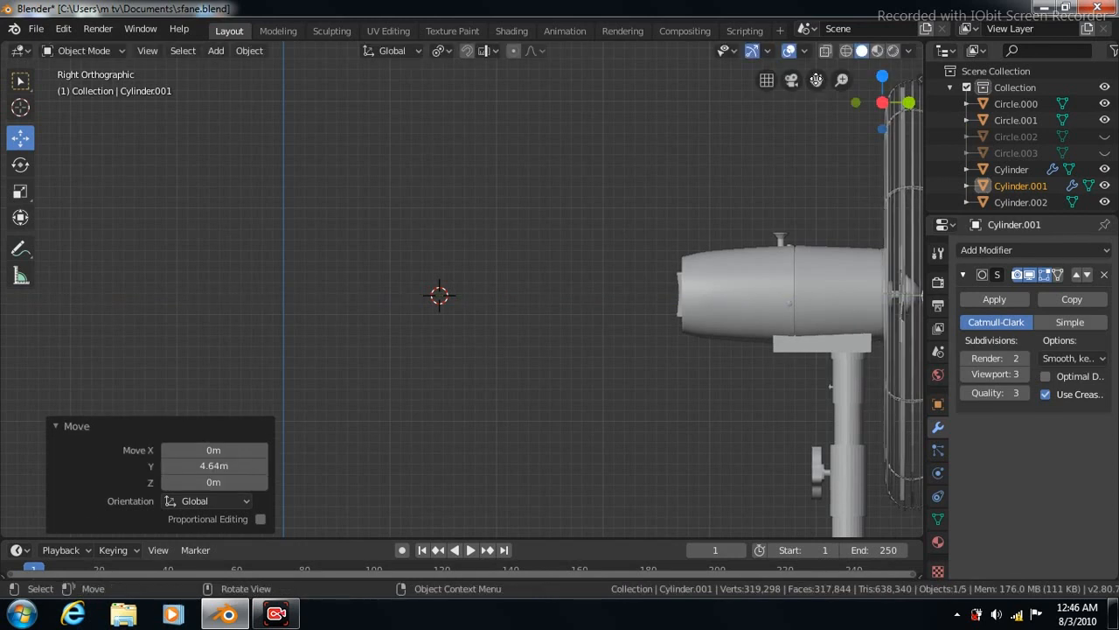
drag(816, 80, 544, 83)
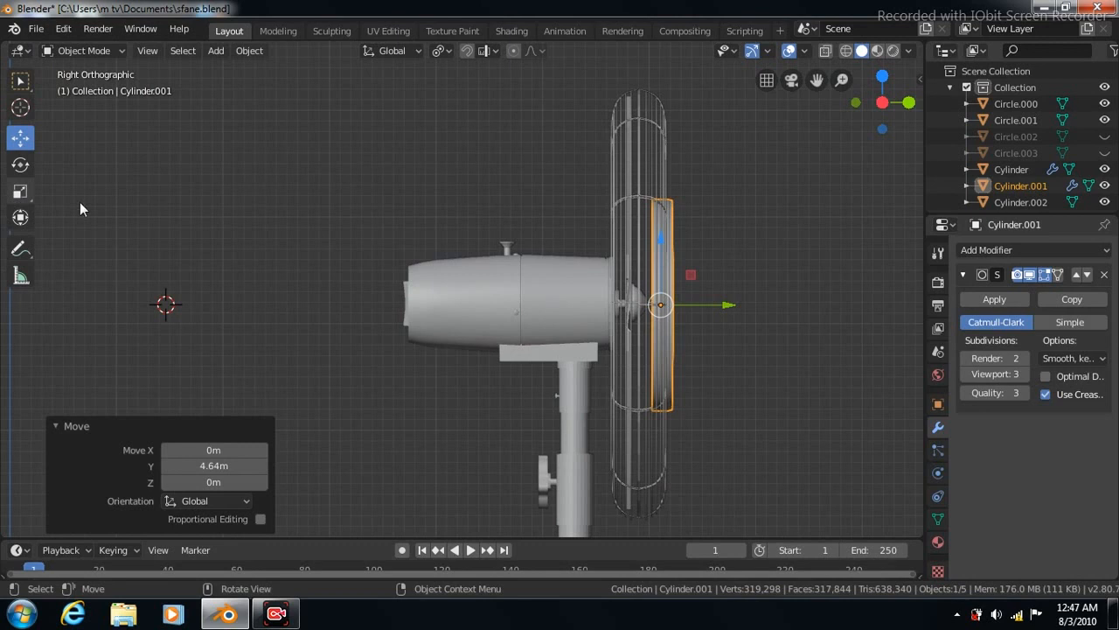
- Scale the disc uniformly to 0.412 so it fits the grille's central hub
key(ctrl+KP_1)
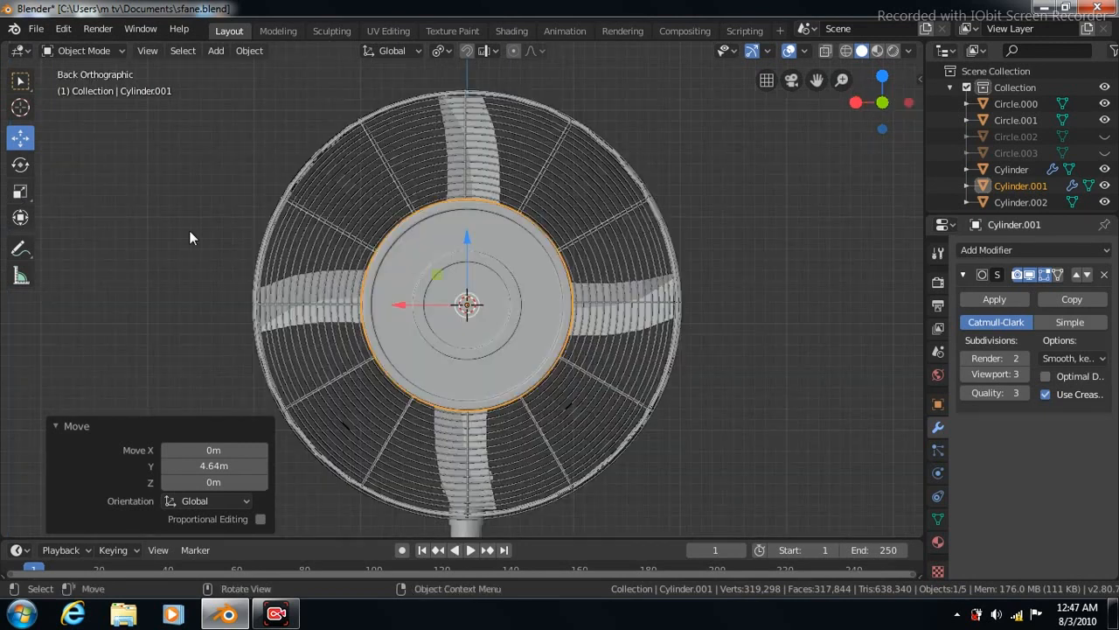
click(19, 192)
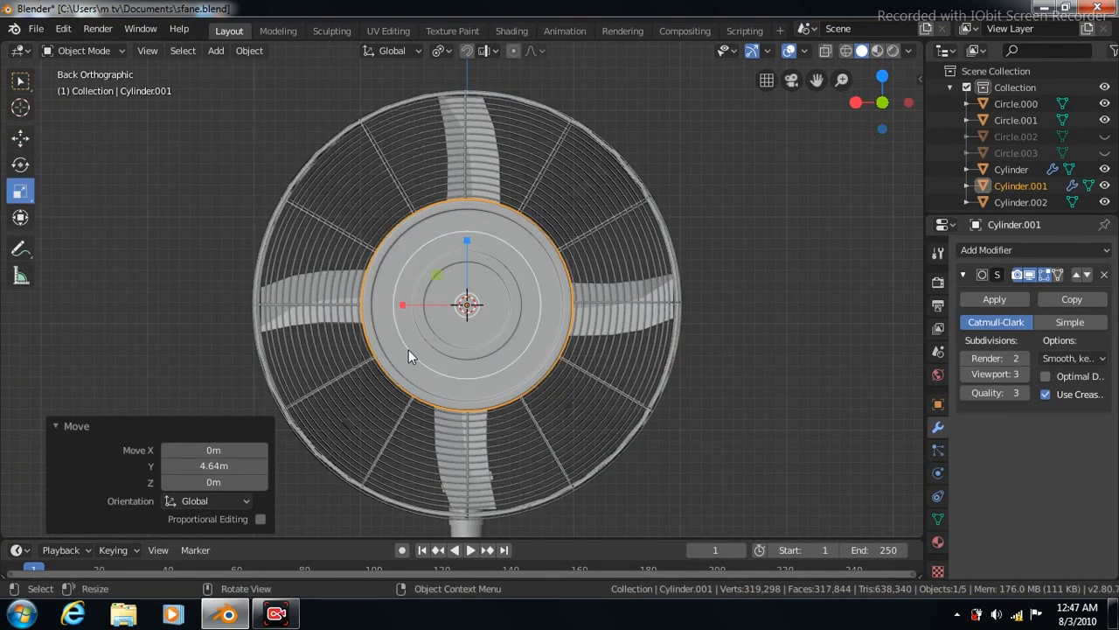
key(s)
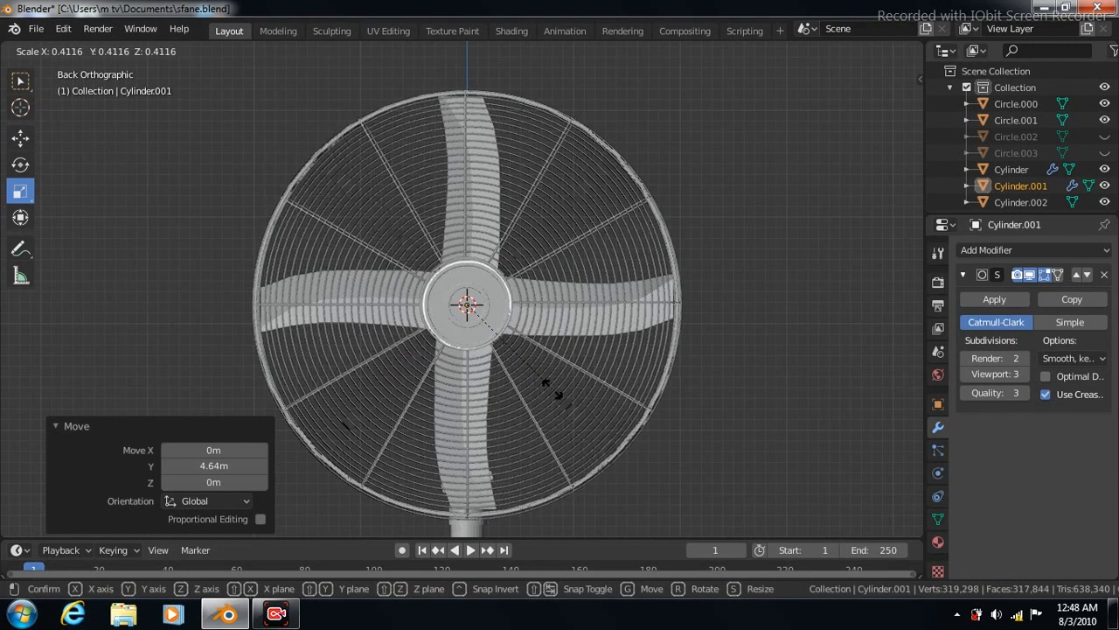
click(553, 389)
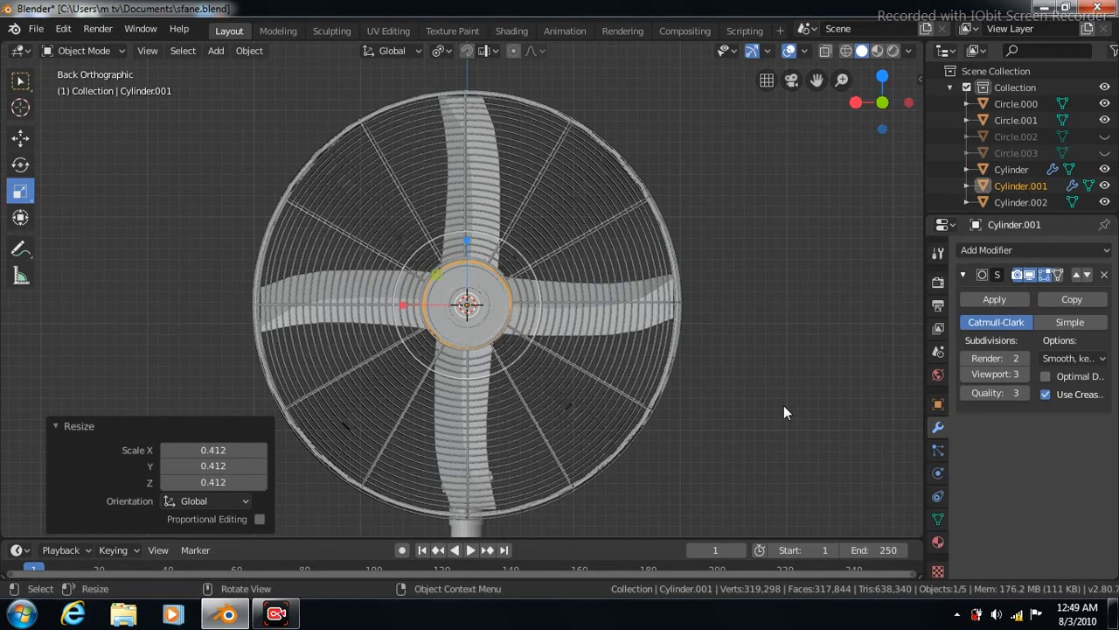
- Nudge the cap slightly along Z and X to centre it on the grille's hub, checking from side and back
scroll(783, 405, up, 5)
scroll(784, 405, up, 2)
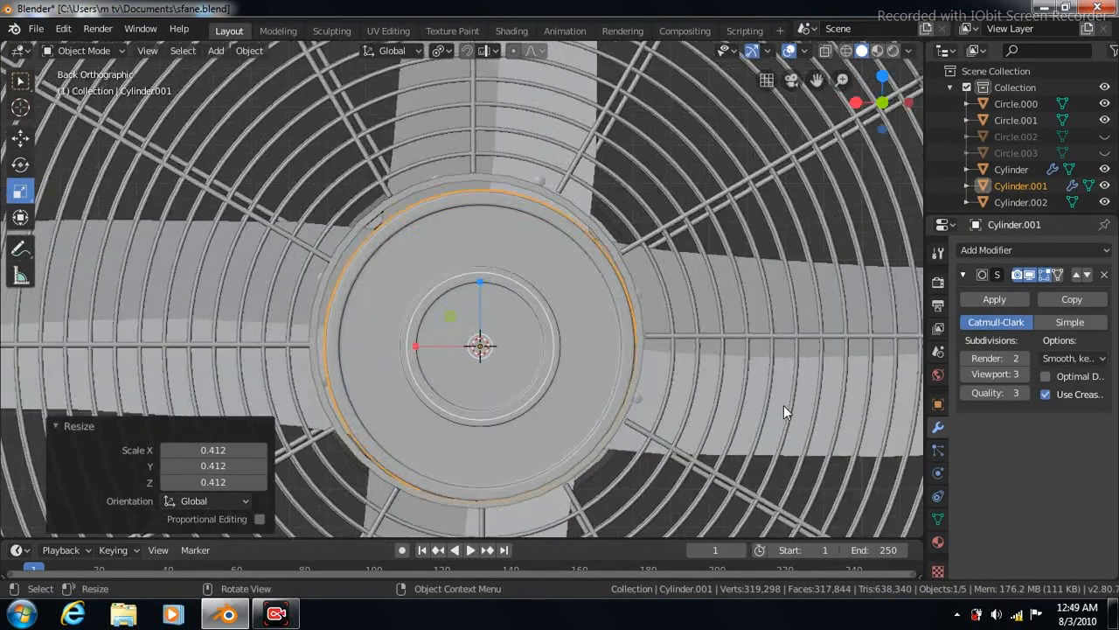
click(21, 139)
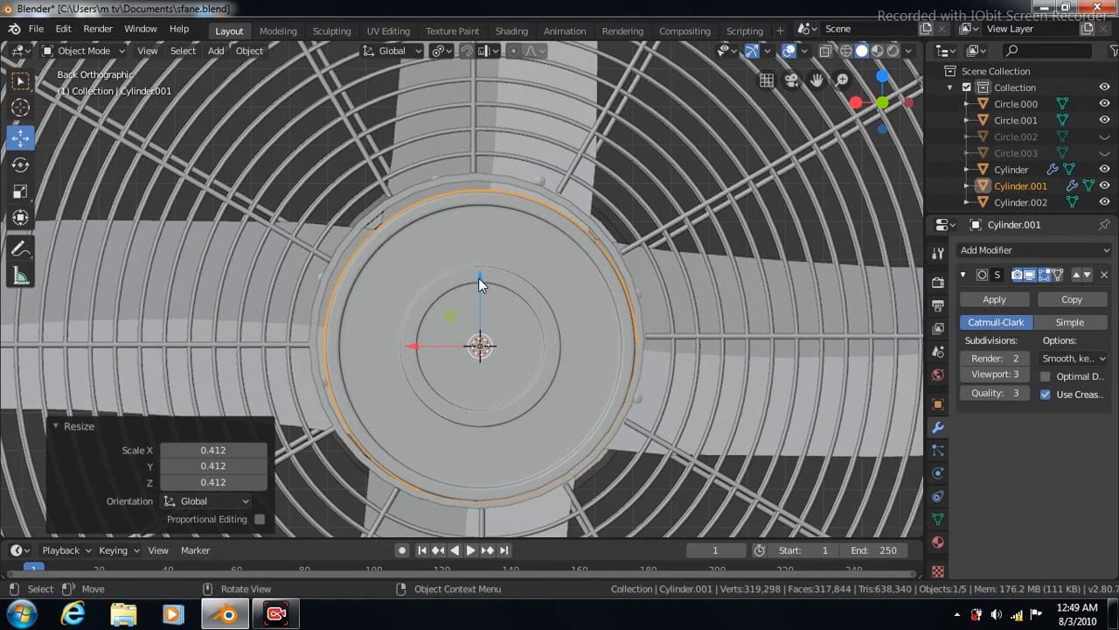
drag(479, 277, 476, 271)
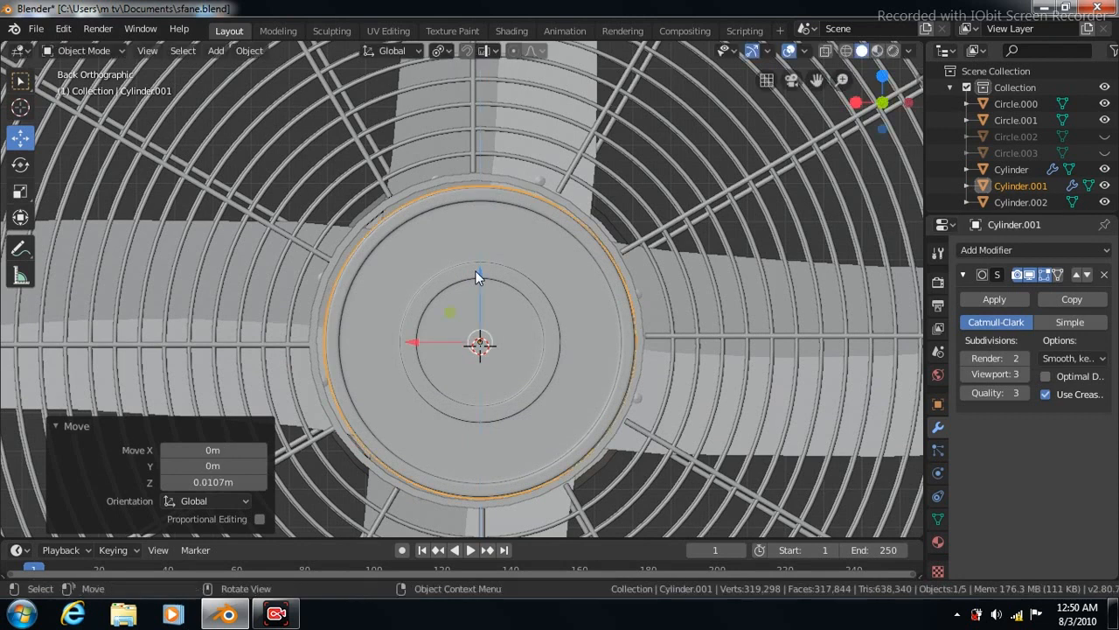
drag(413, 342, 407, 344)
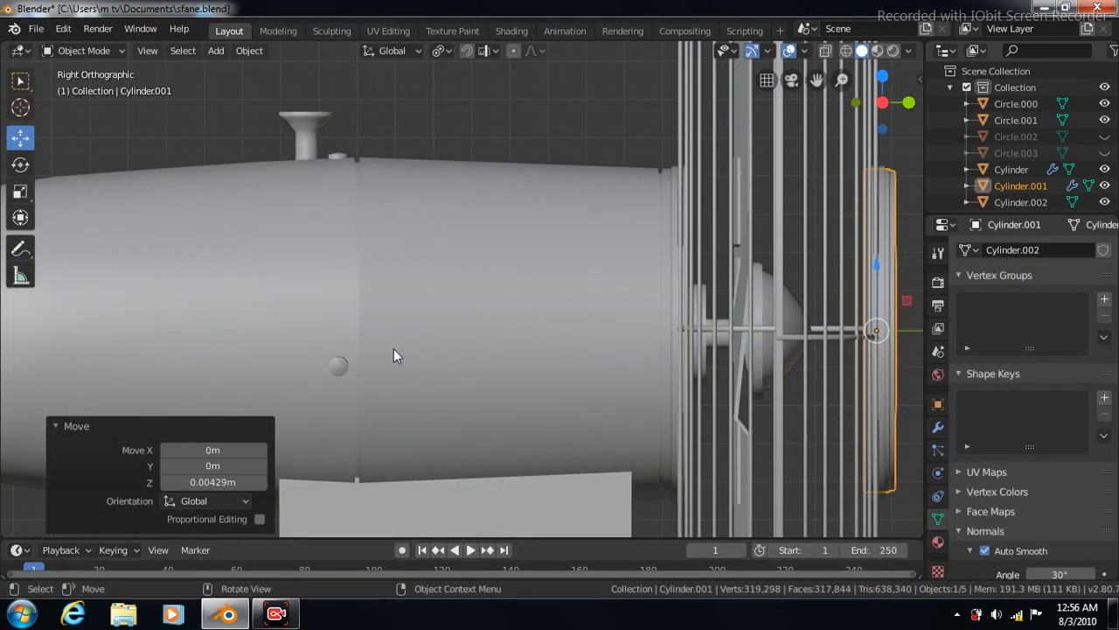
scroll(394, 349, down, 1)
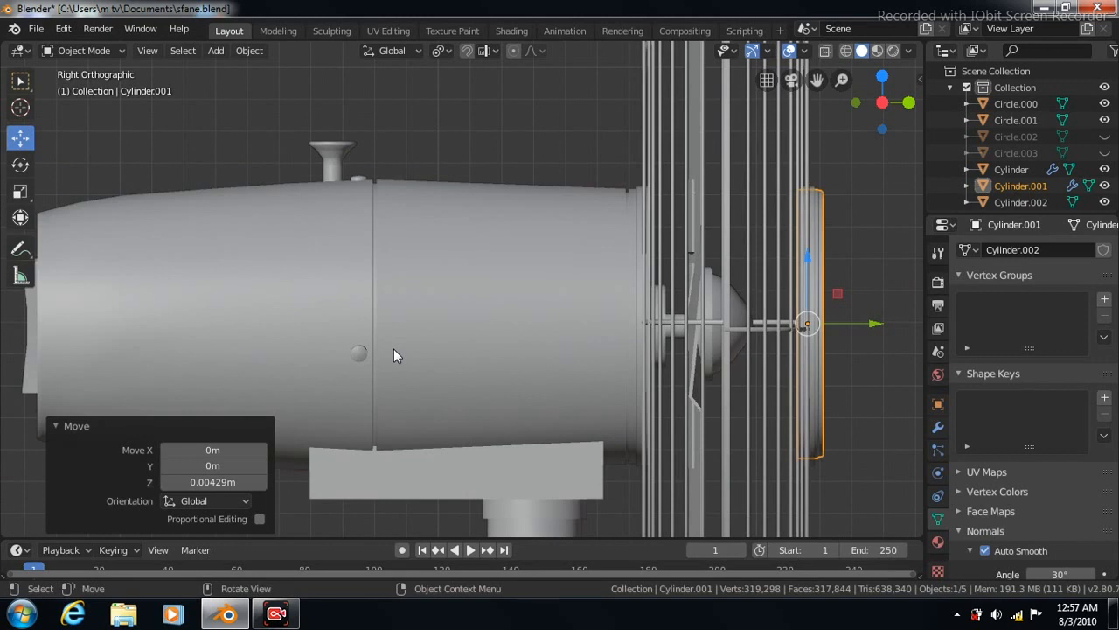
middle_drag(394, 349, 394, 349)
key(ctrl+KP_1)
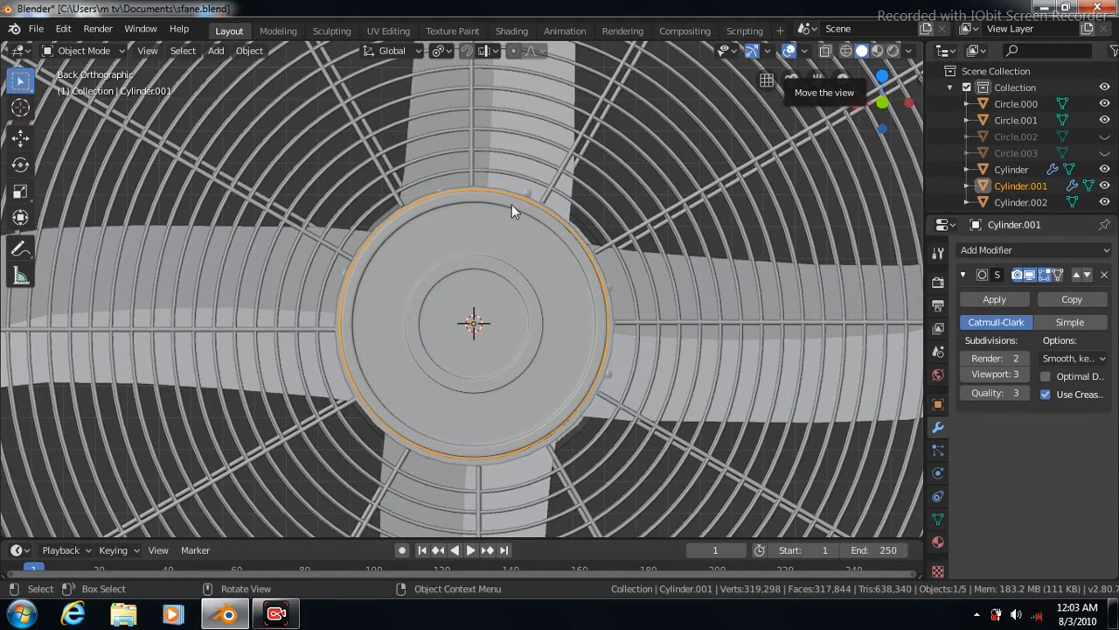
- Add a cube mesh and move it 1.78 m along Y, clear of the front of the fan's grille
click(744, 246)
scroll(744, 246, down, 2)
scroll(745, 247, down, 6)
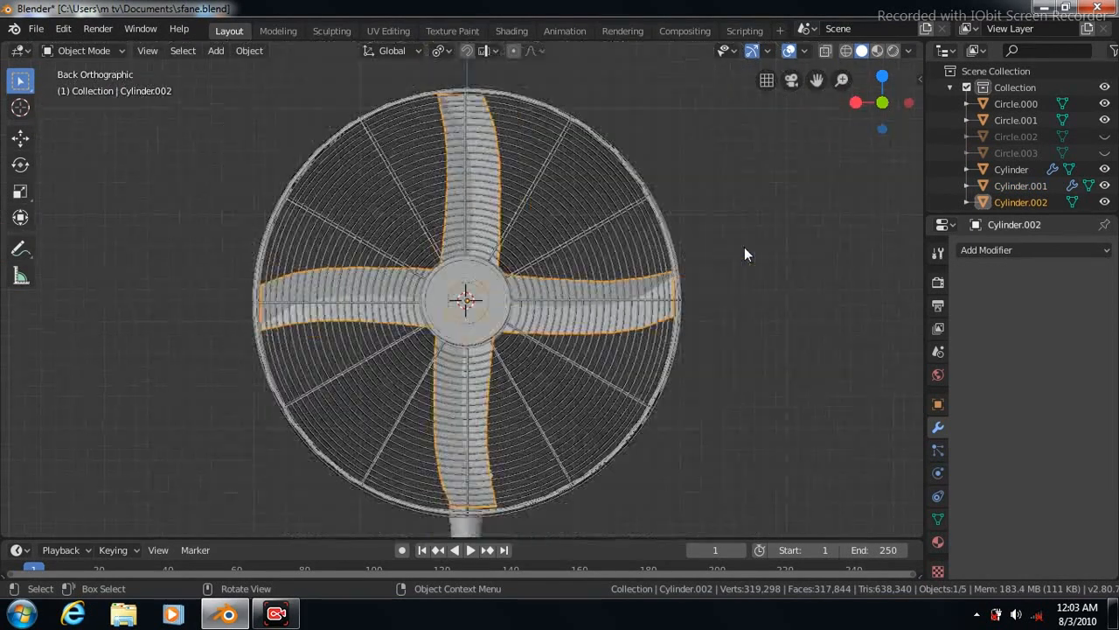
scroll(745, 249, down, 3)
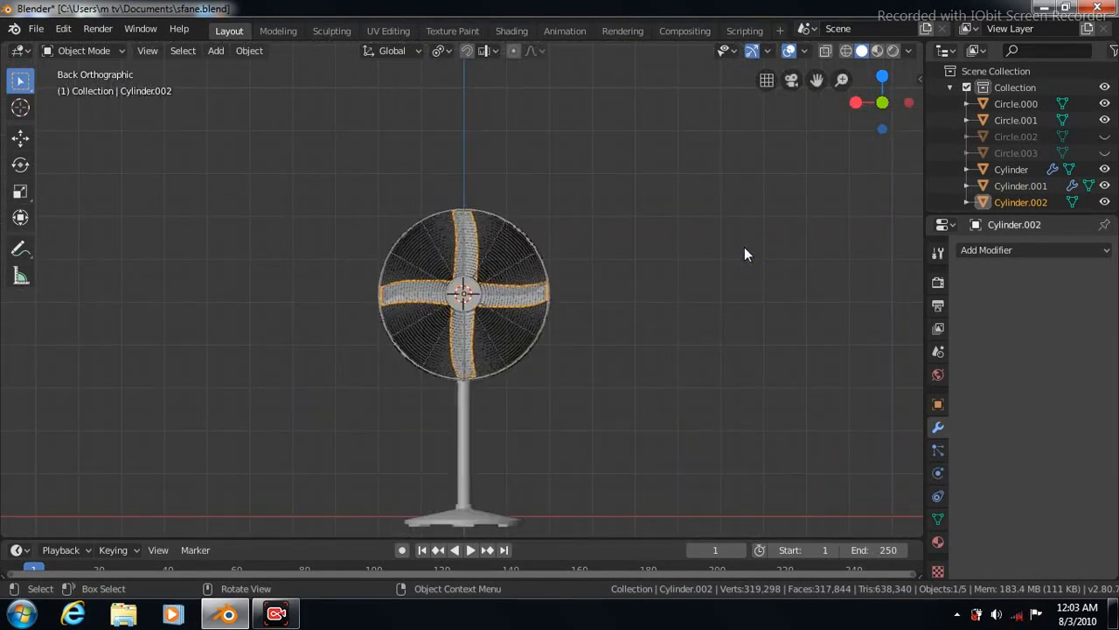
key(KP_3)
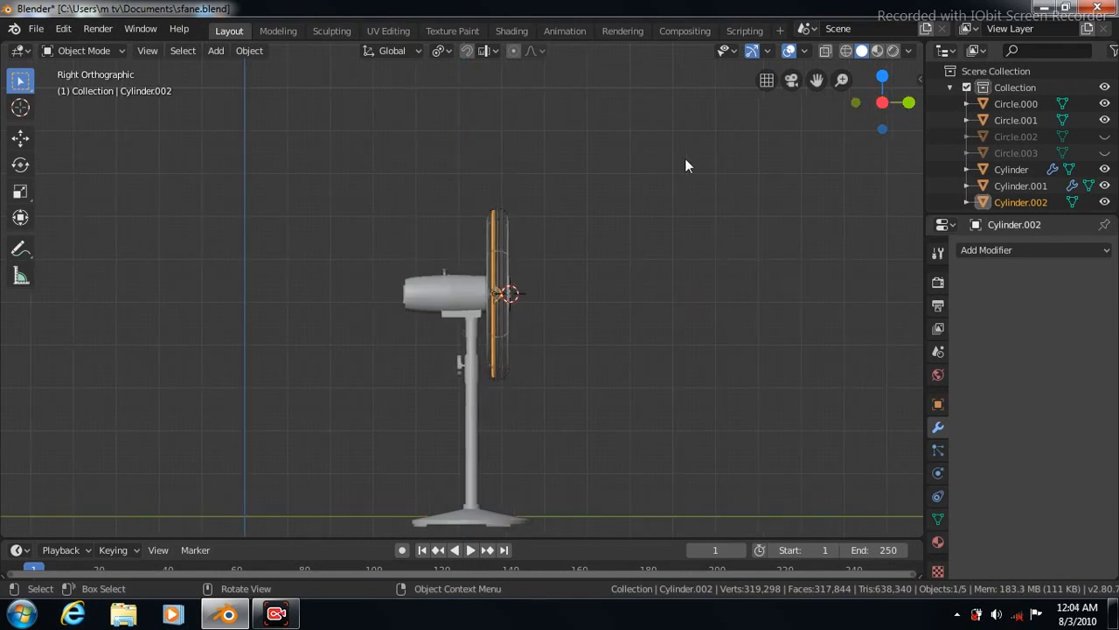
click(216, 52)
mouse_move(262, 70)
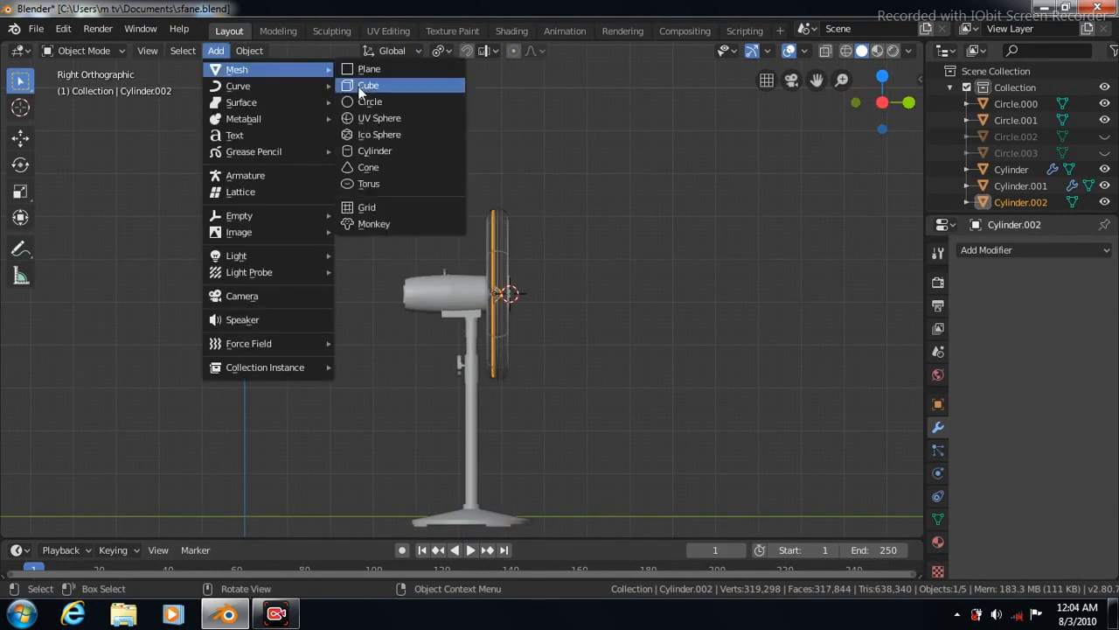
click(365, 86)
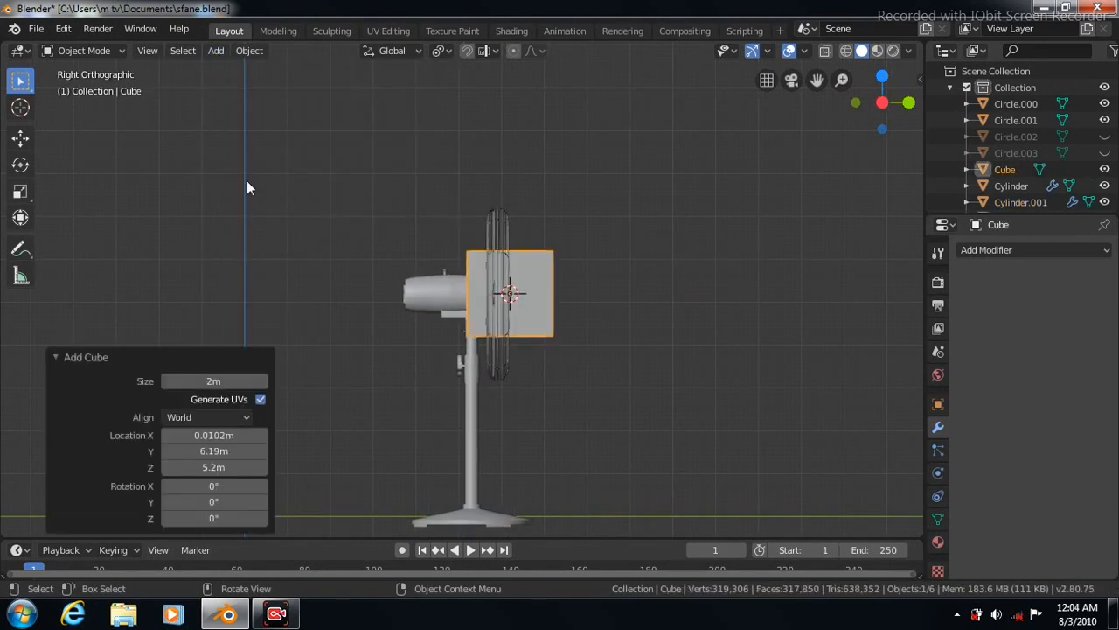
click(21, 140)
drag(609, 298, 658, 299)
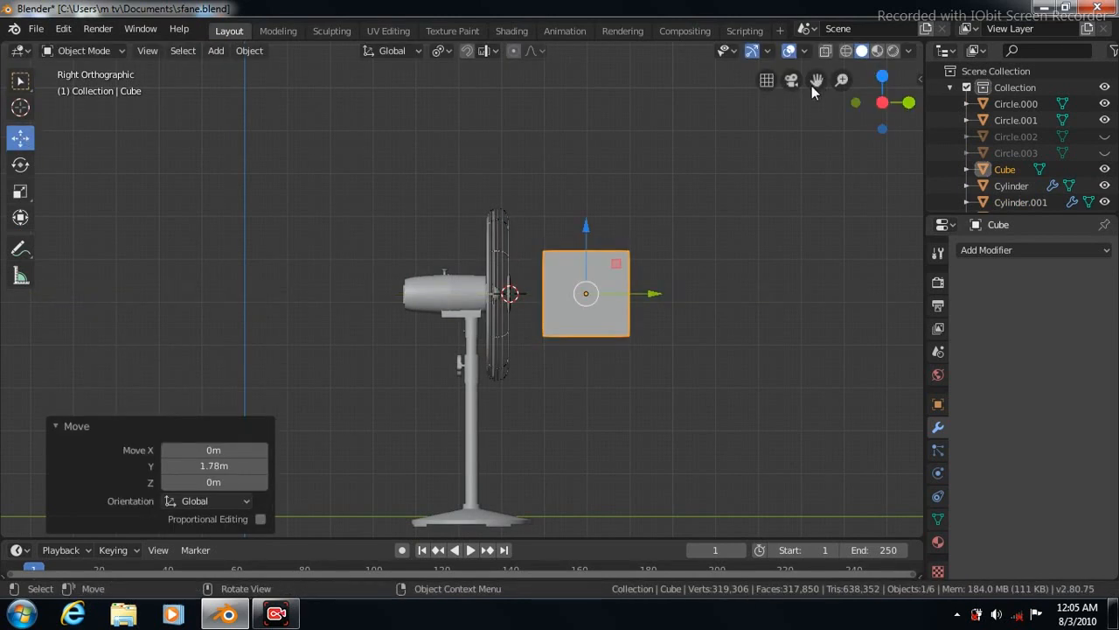
drag(815, 80, 824, 86)
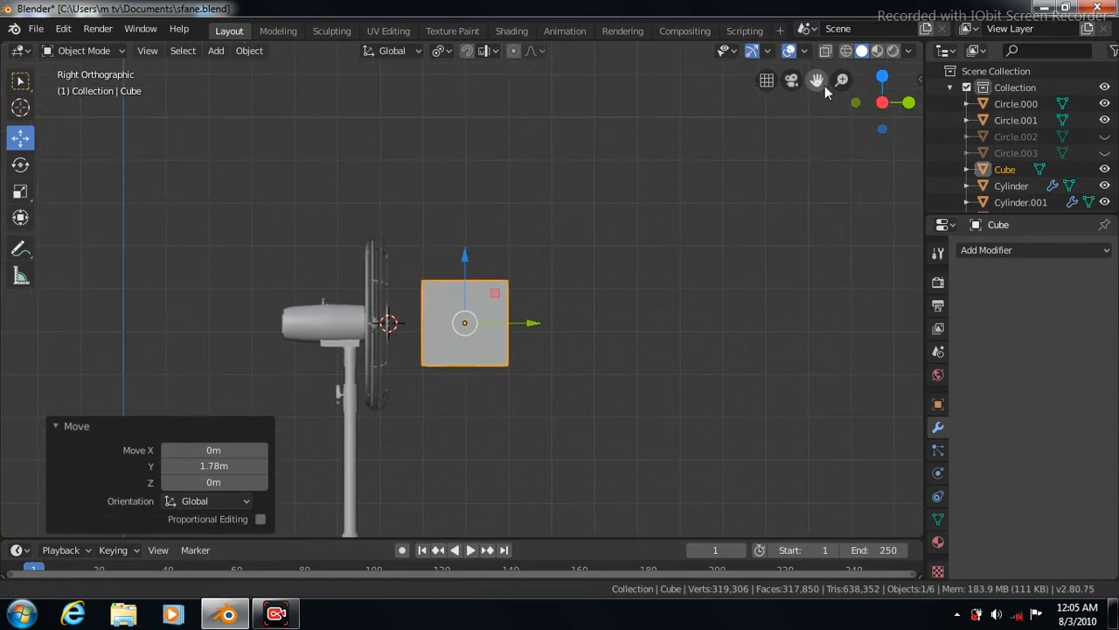
- Stretch the cube along X and flatten it along Z, finishing with a Z factor of 0.834, into a wide box
key(ctrl+KP_1)
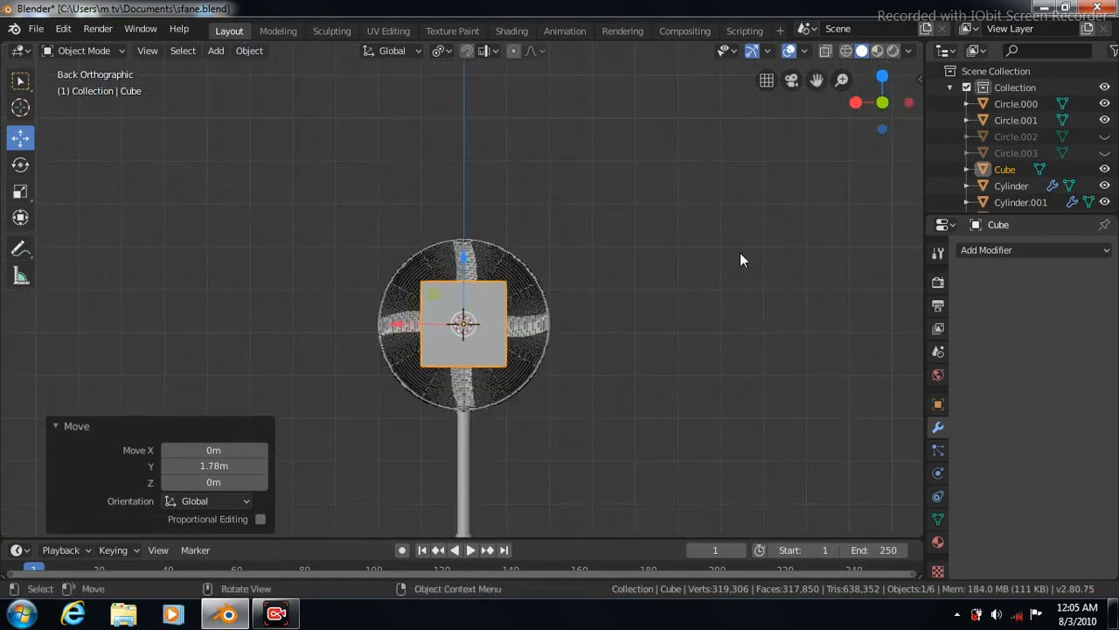
click(20, 195)
mouse_move(398, 324)
mouse_down()
mouse_move(340, 328)
mouse_move(408, 326)
mouse_up()
drag(463, 260, 465, 277)
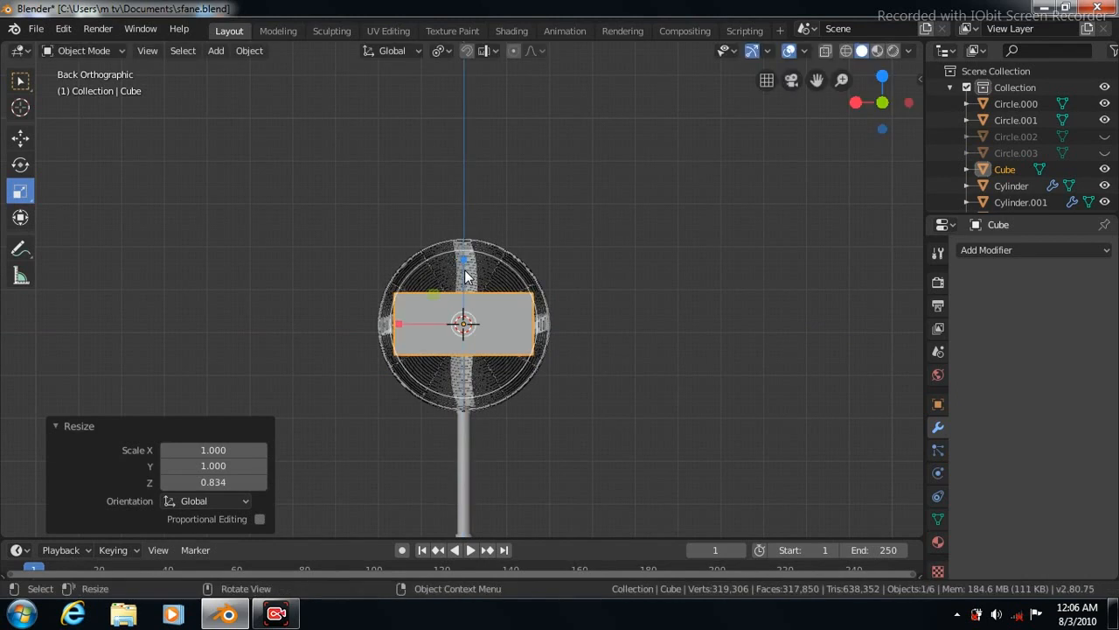
key(KP_3)
scroll(697, 373, up, 6)
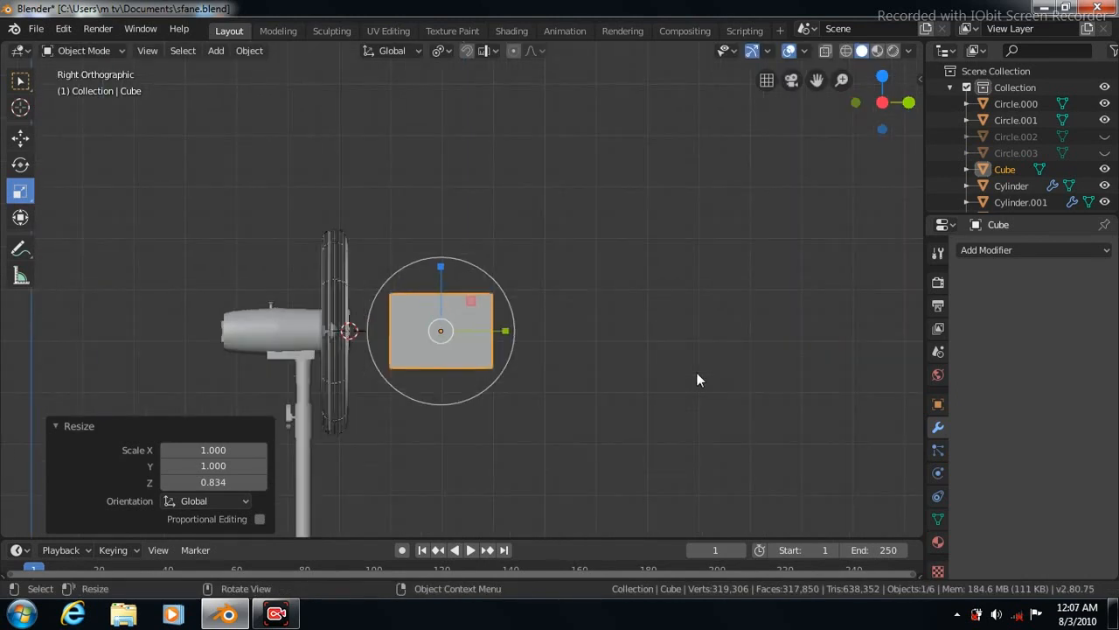
- Scale the box uniformly to about 0.574 and open its mesh for editing
key(s)
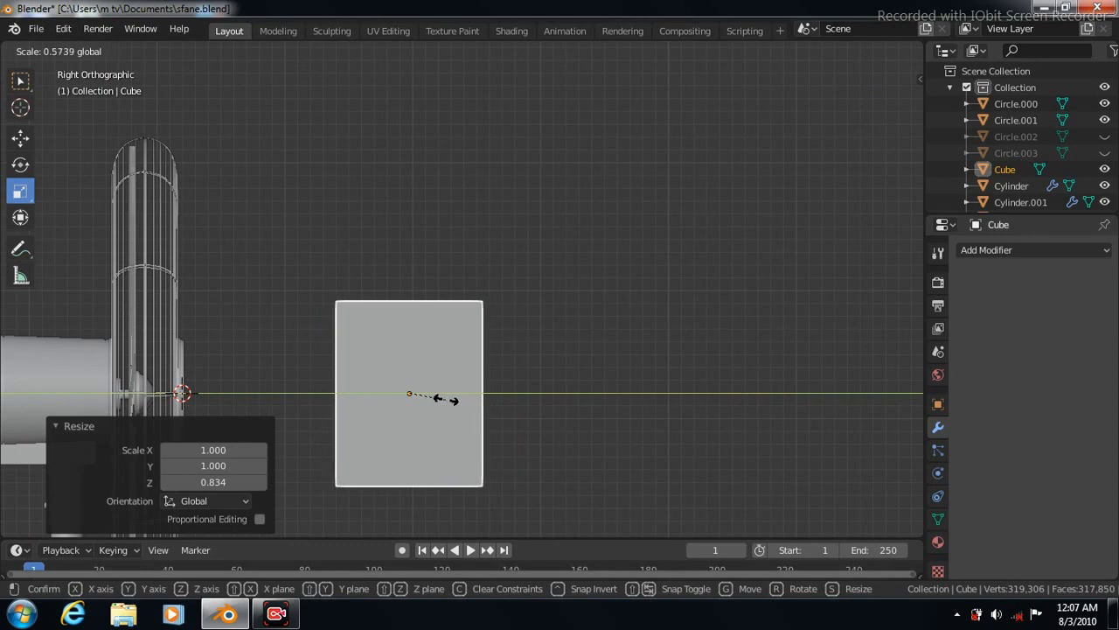
click(448, 399)
key(Tab)
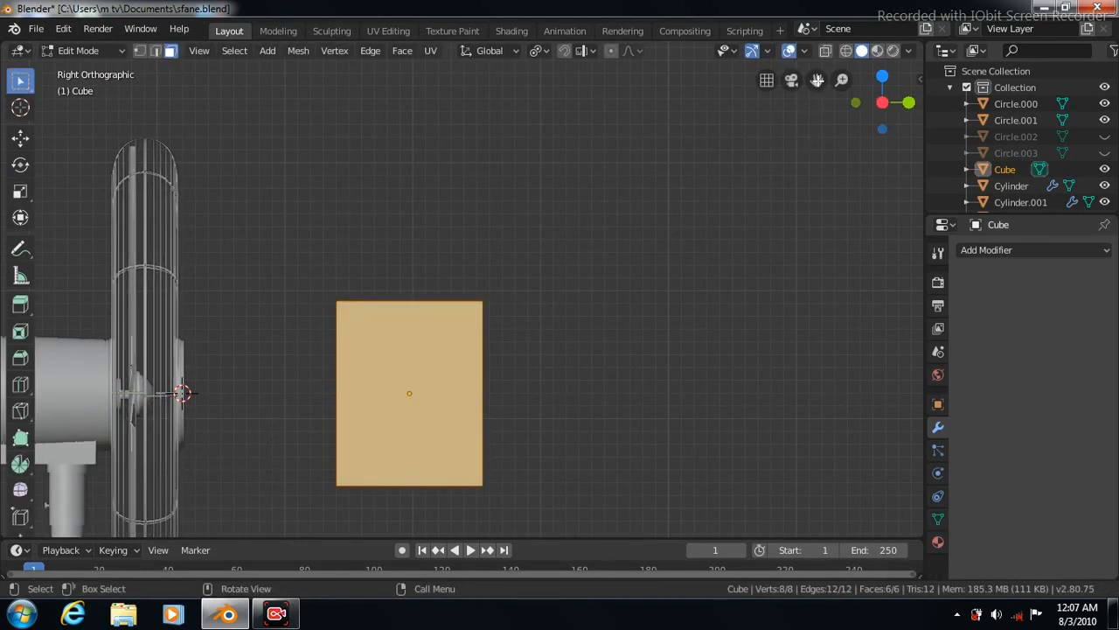
drag(817, 80, 844, 38)
scroll(615, 281, up, 2)
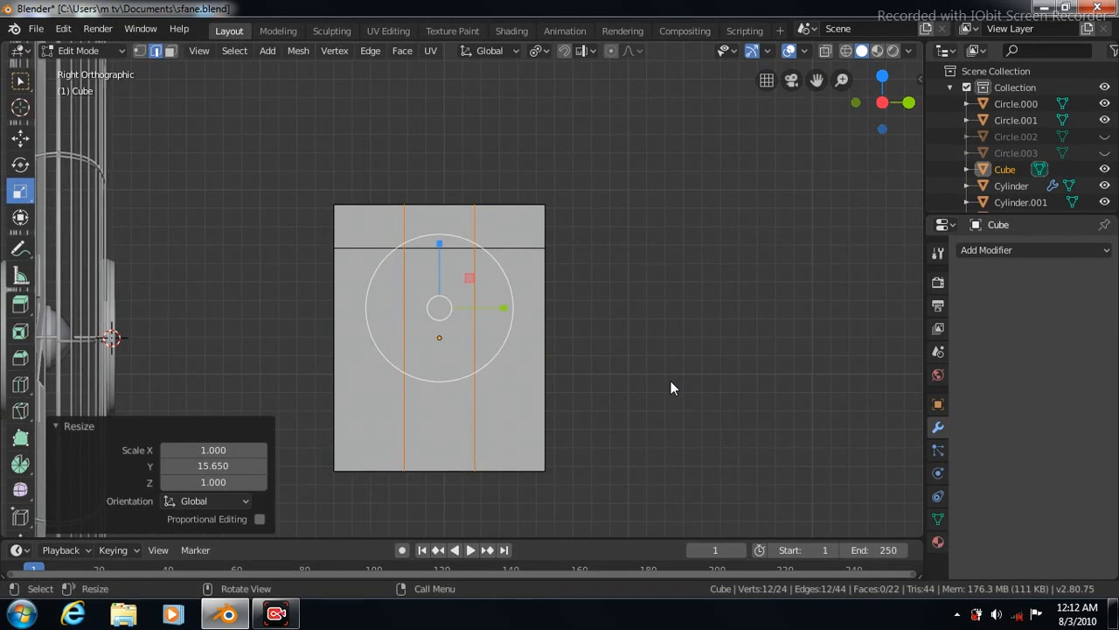
- Inset the middle face on the underside of the box, between the two lengthwise edge loops
key(KP_2)
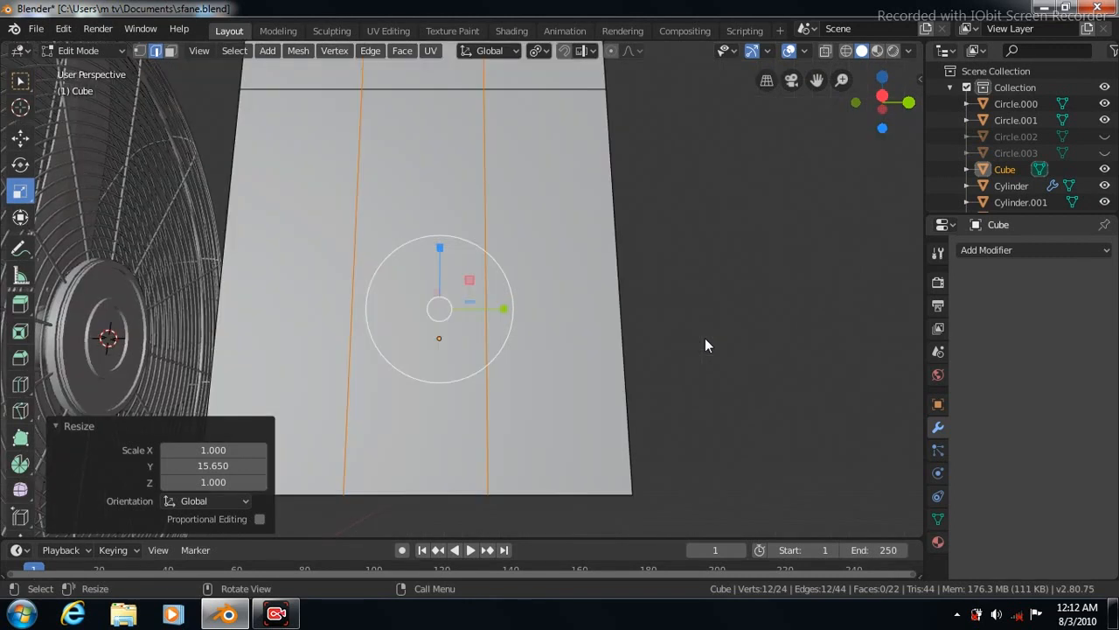
scroll(704, 338, down, 1)
click(170, 50)
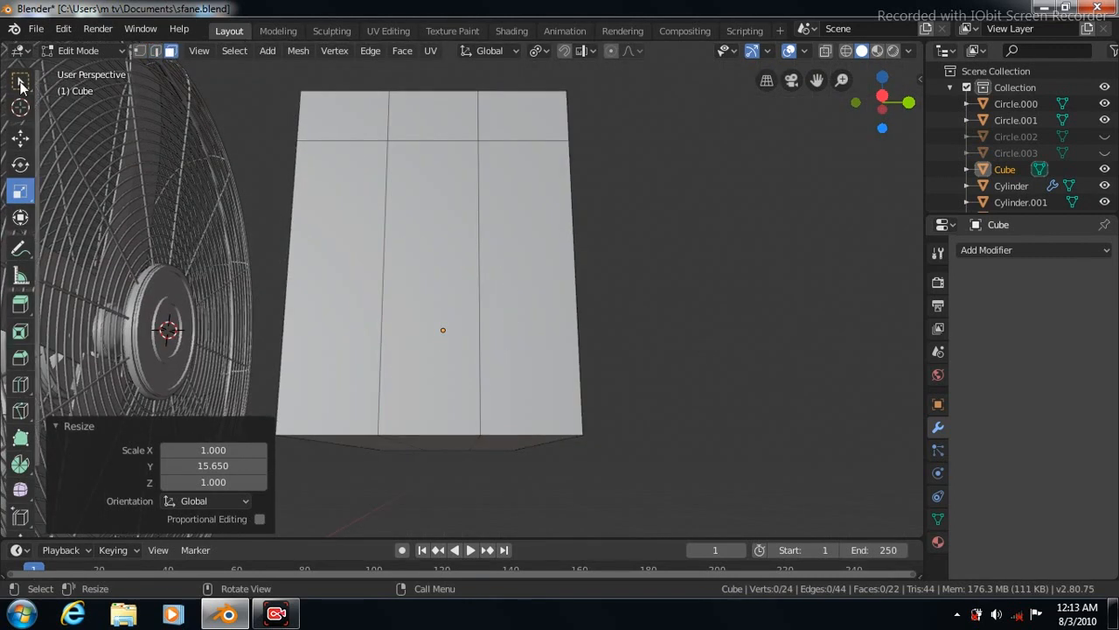
click(440, 445)
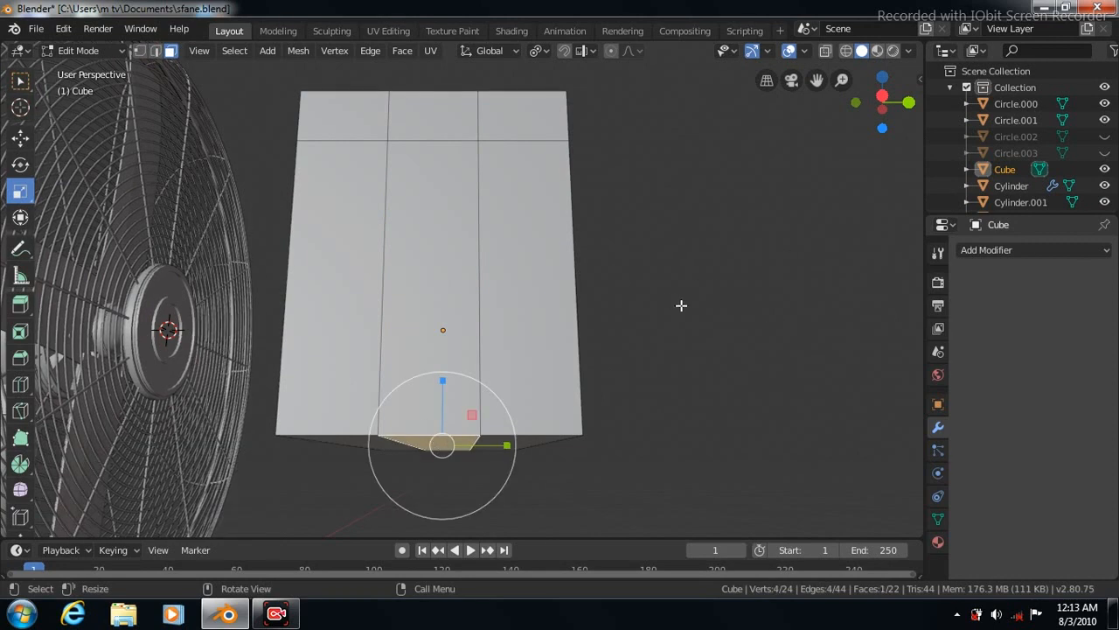
key(i)
click(726, 358)
key(KP_3)
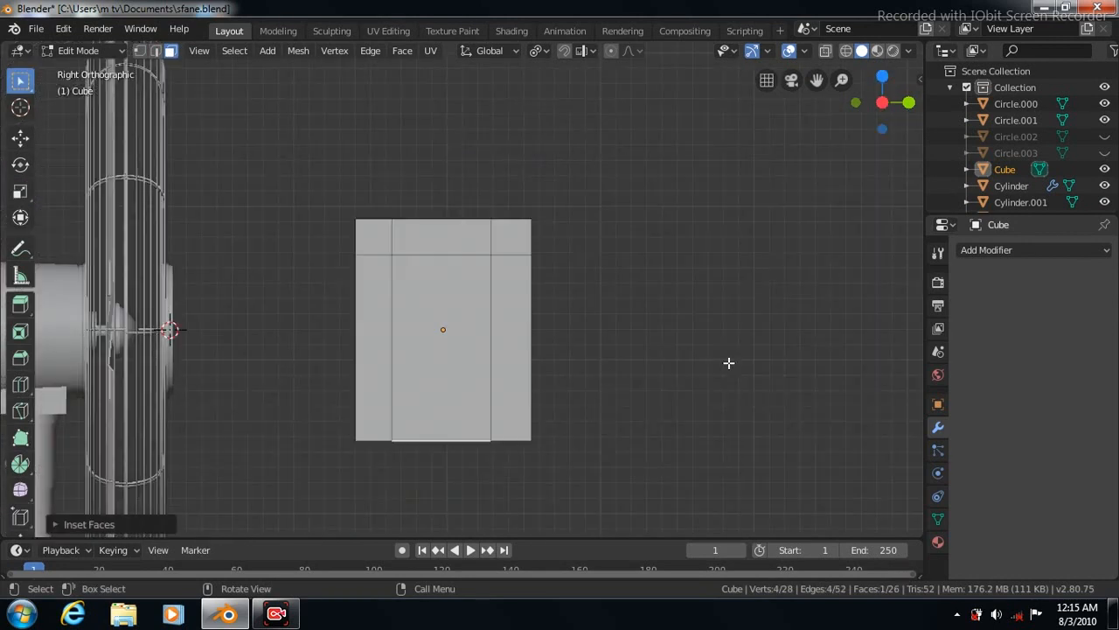
- Move the inset bottom face up along Z until it lines up with the box's horizontal edge loop
click(21, 137)
drag(441, 370, 439, 293)
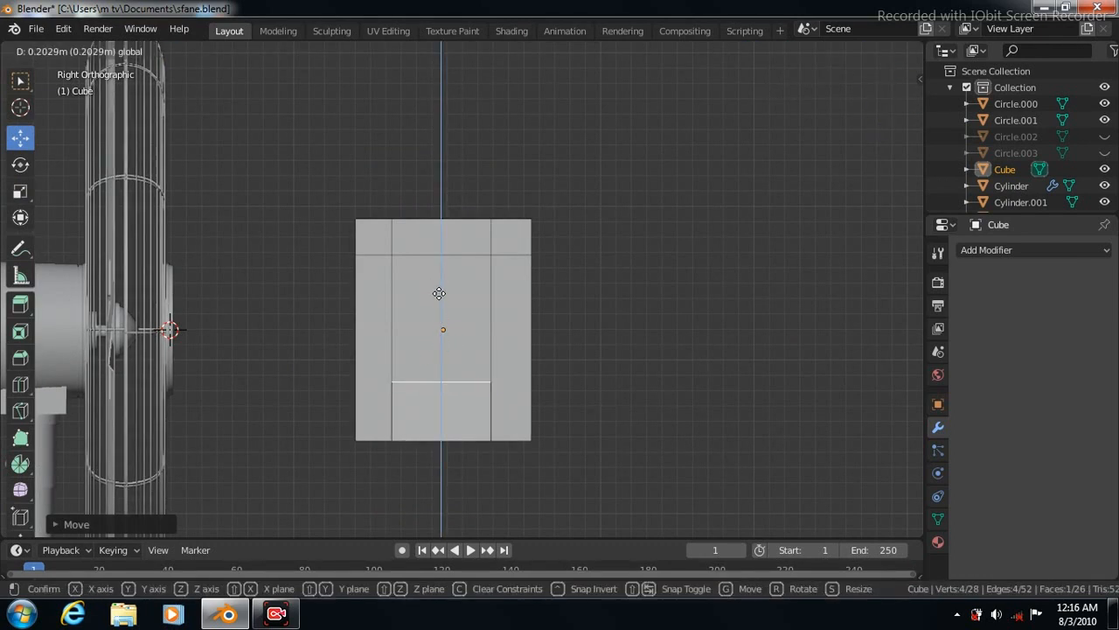
drag(439, 243, 435, 188)
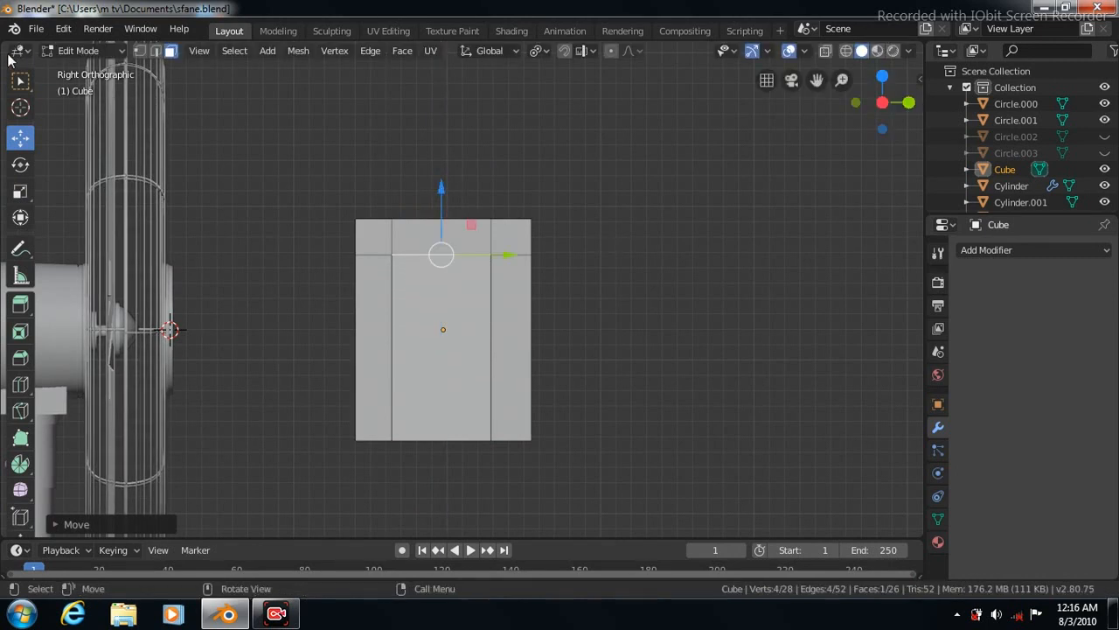
- Delete the stacked middle faces at both ends below the horizontal loop, opening a channel through the box
click(20, 81)
click(439, 402)
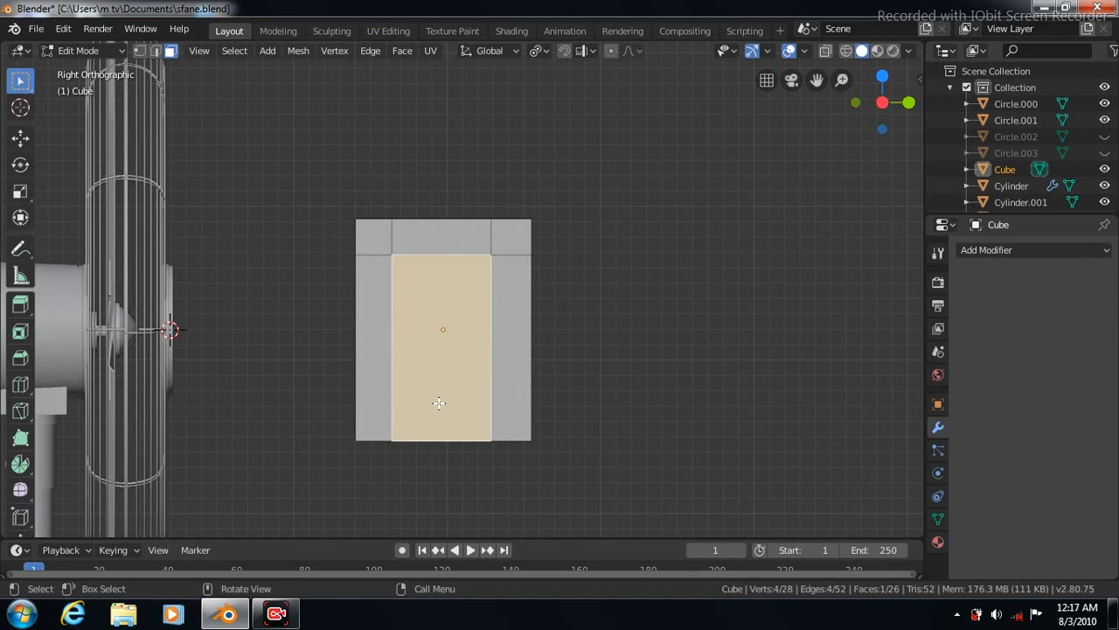
right_click(438, 401)
click(361, 576)
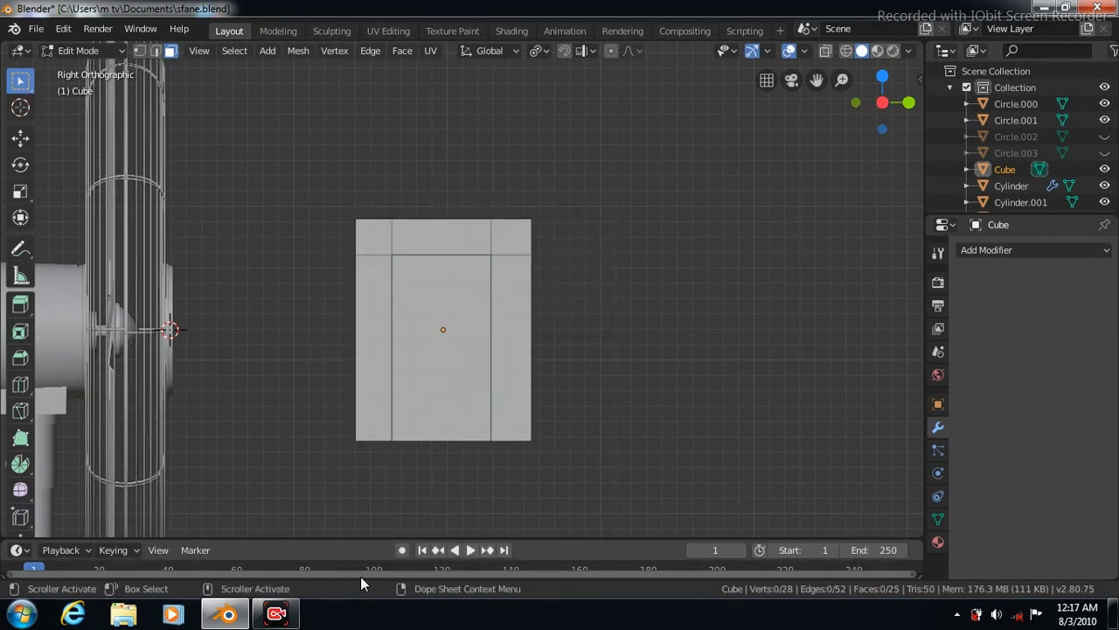
click(440, 406)
right_click(432, 409)
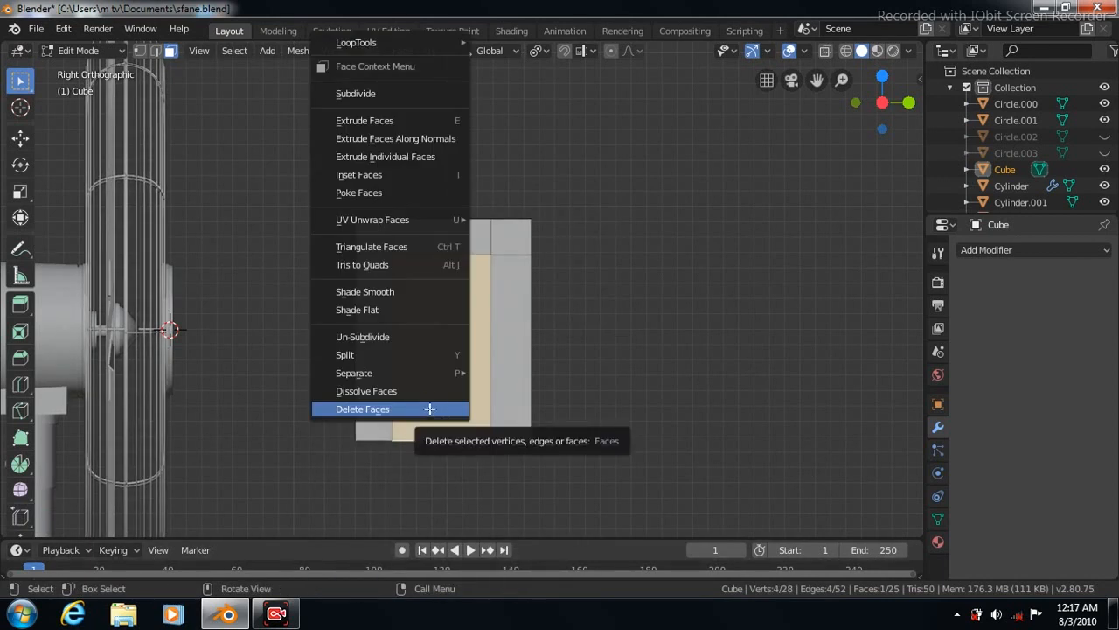
click(429, 408)
click(432, 403)
right_click(430, 403)
click(419, 400)
click(428, 394)
right_click(429, 393)
click(413, 403)
- Shorten both legs of the channel shape by moving their bottom vertices up along Z
key(1)
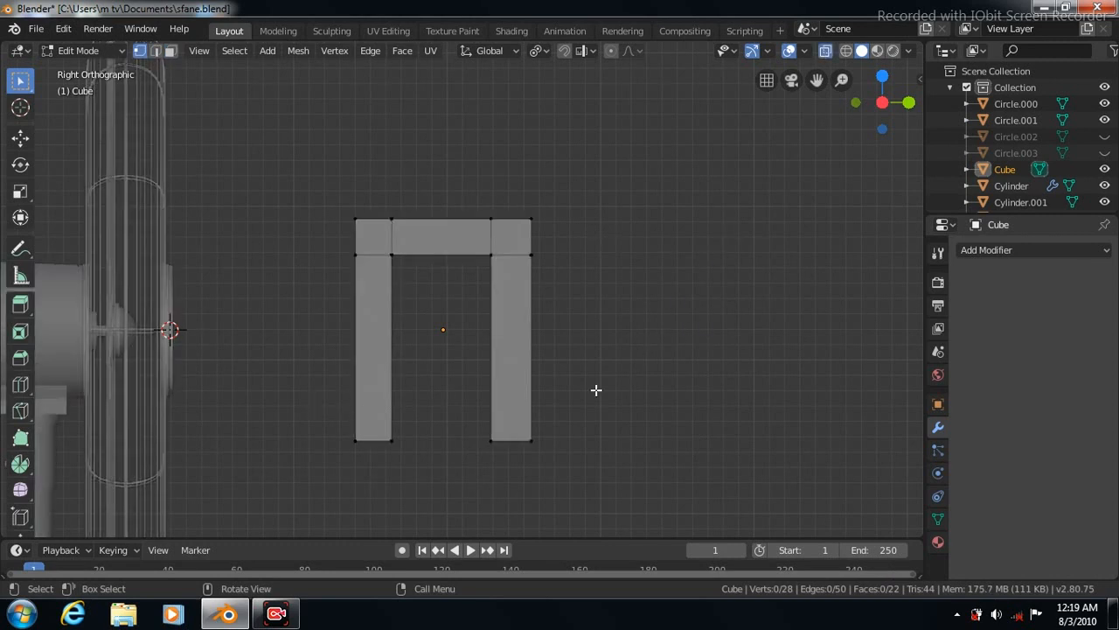
drag(606, 486, 348, 406)
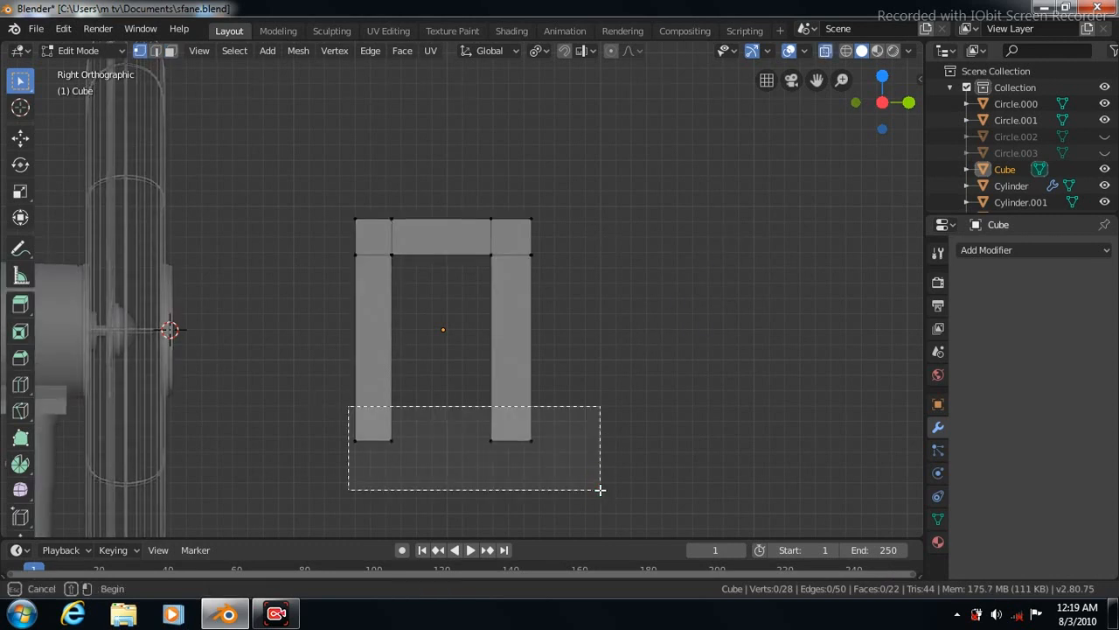
drag(600, 490, 600, 490)
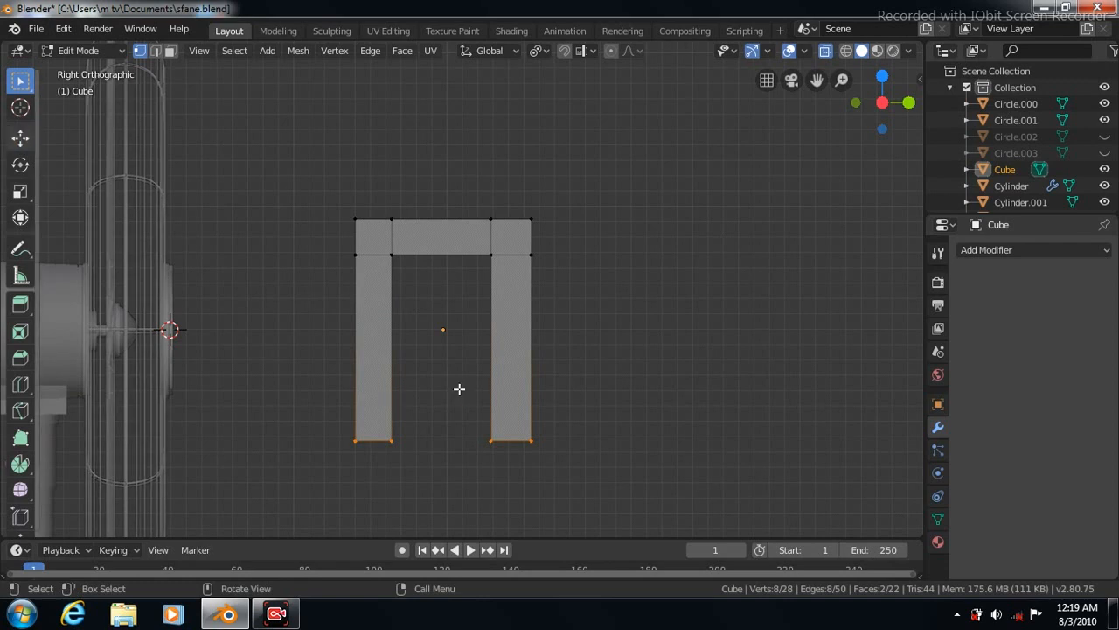
key(shift+space)
key(g)
drag(441, 371, 442, 327)
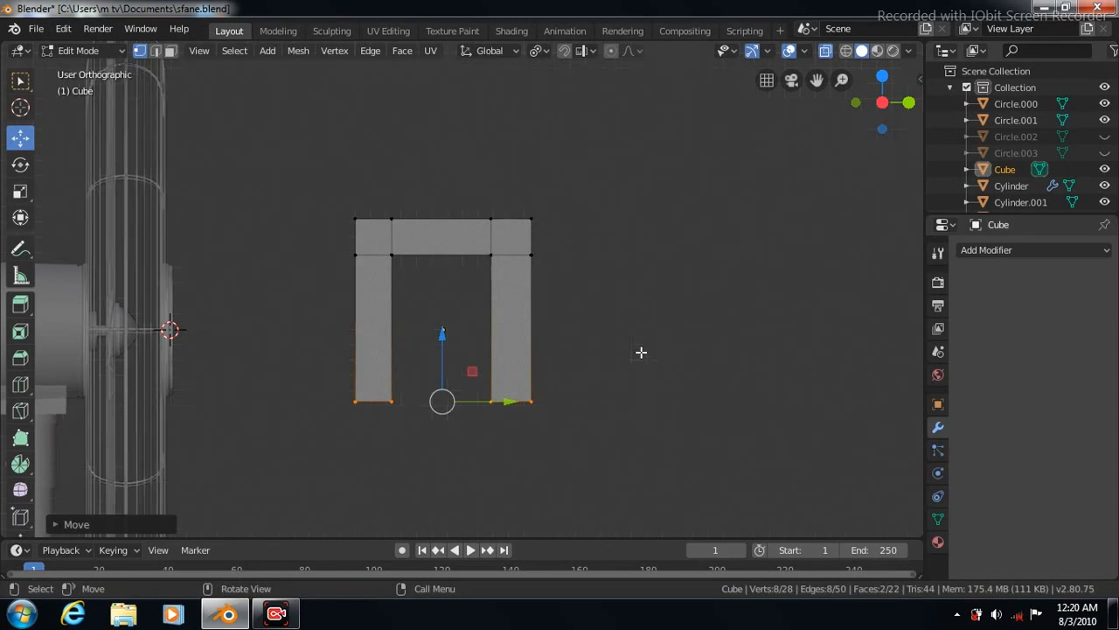
- Turn off X-ray and scale the whole channel object down slightly along X in the back view
key(ctrl+KP_1)
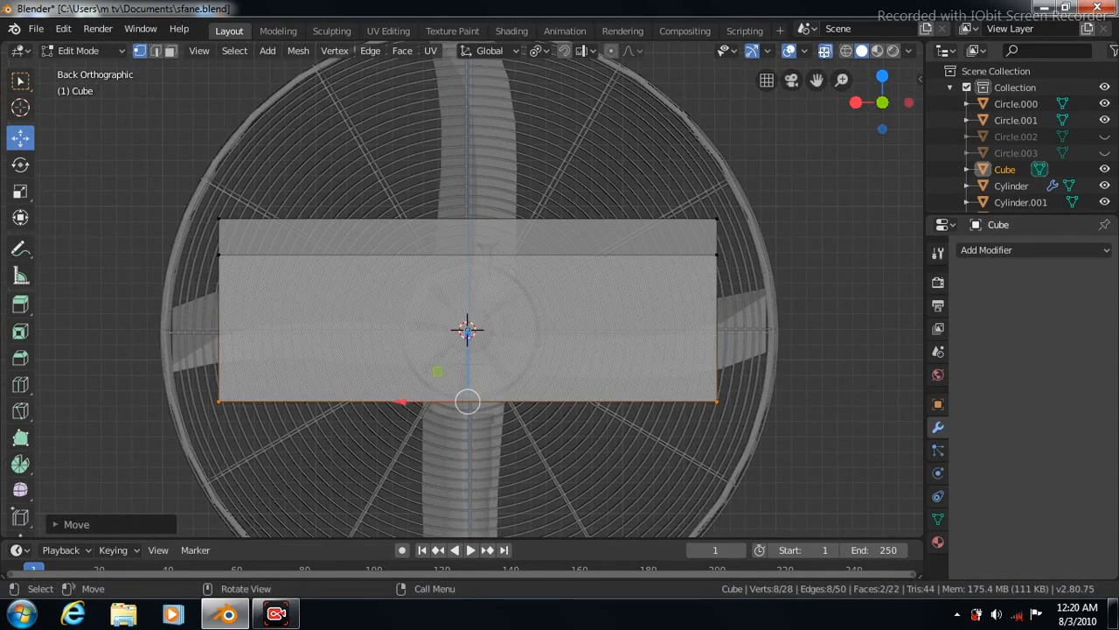
click(824, 52)
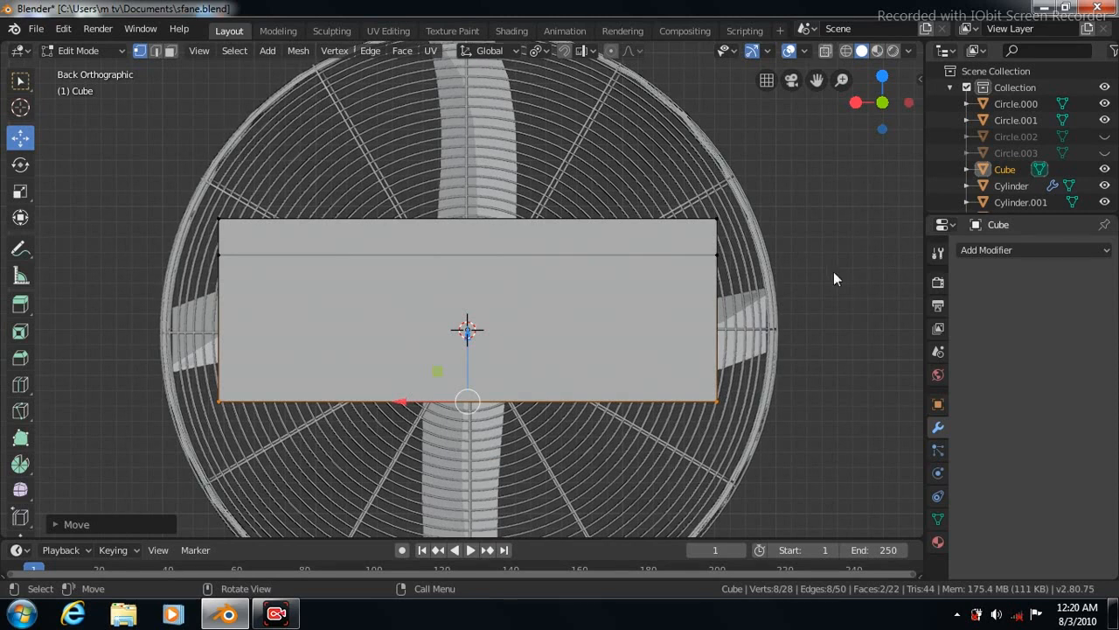
key(Tab)
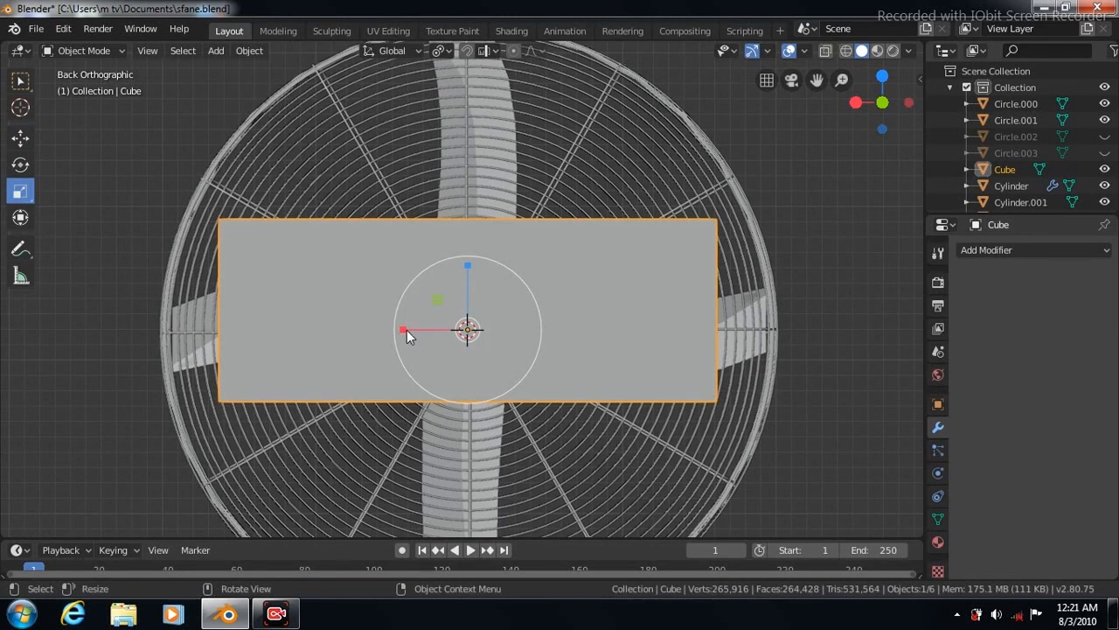
drag(407, 331, 419, 335)
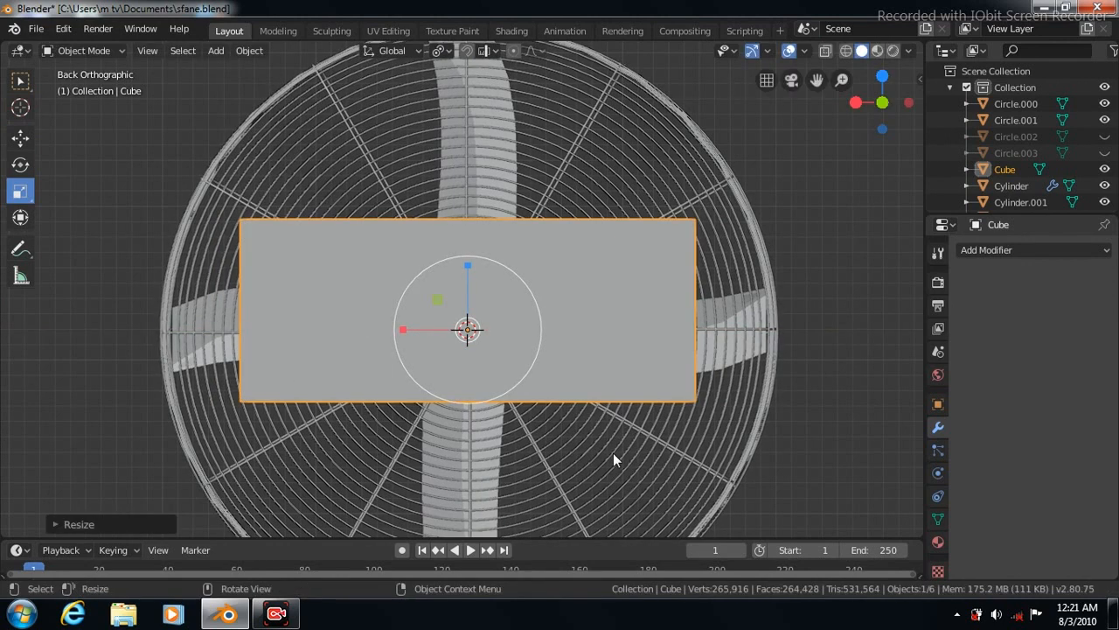
- Add a vertical loop cut through the middle of the channel's length
key(Tab)
click(21, 385)
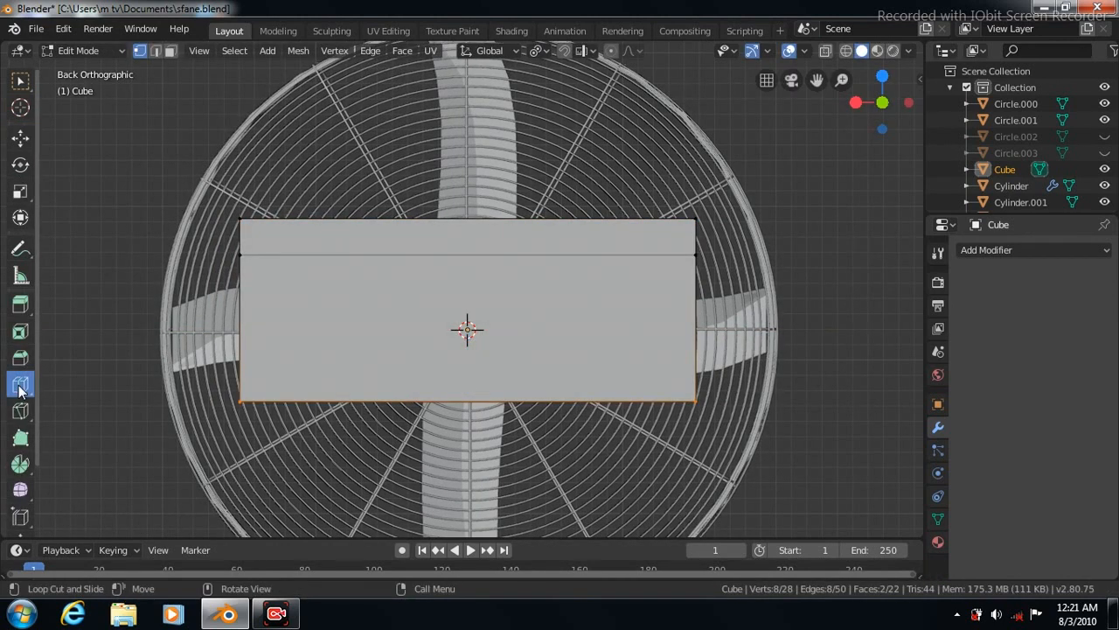
click(469, 401)
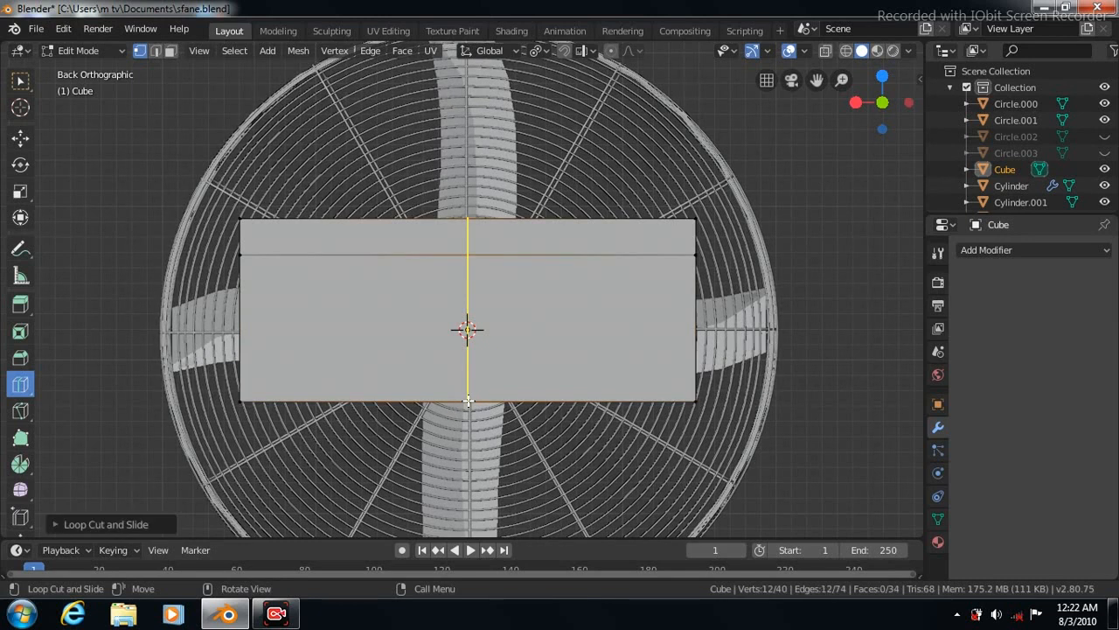
- Delete the outer and inner faces of the front leg's -X half, below the horizontal loop
click(170, 52)
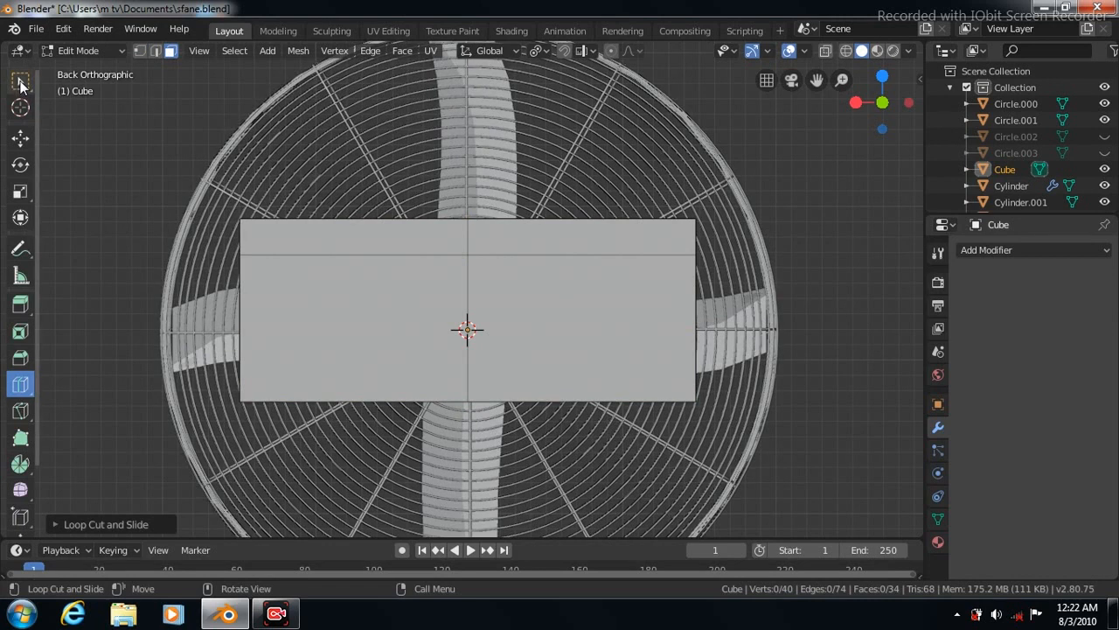
key(w)
click(592, 323)
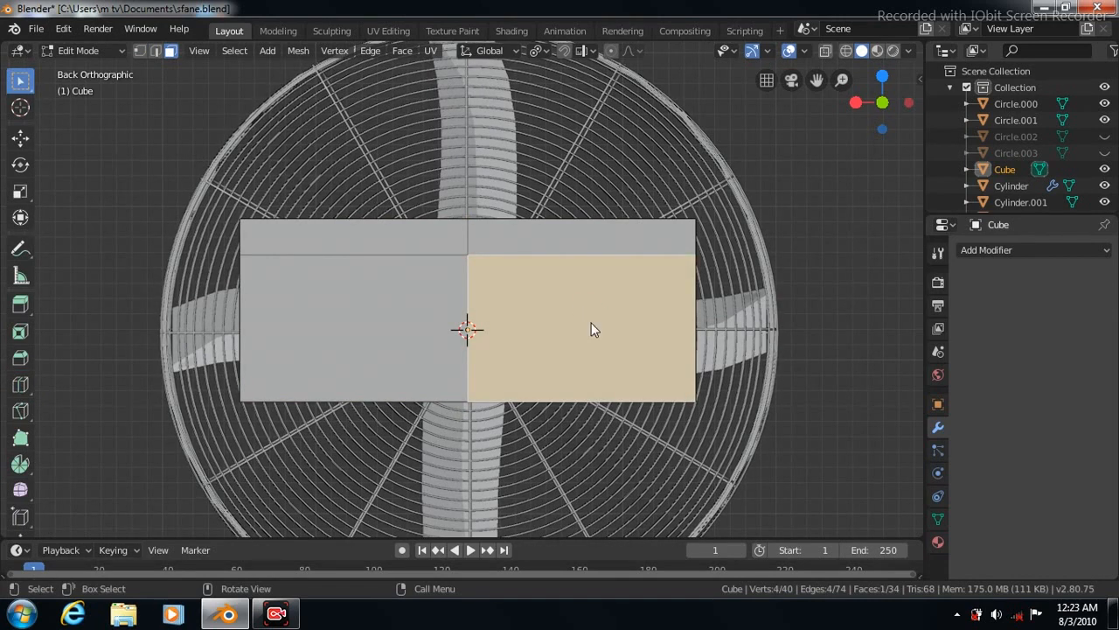
right_click(591, 323)
click(514, 403)
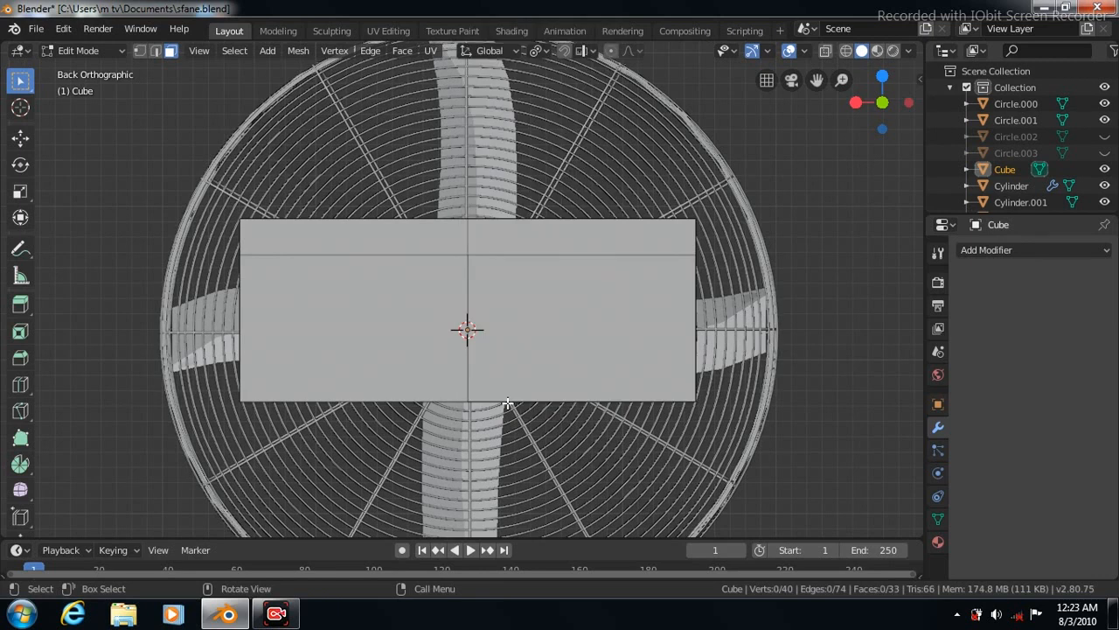
click(571, 321)
right_click(571, 321)
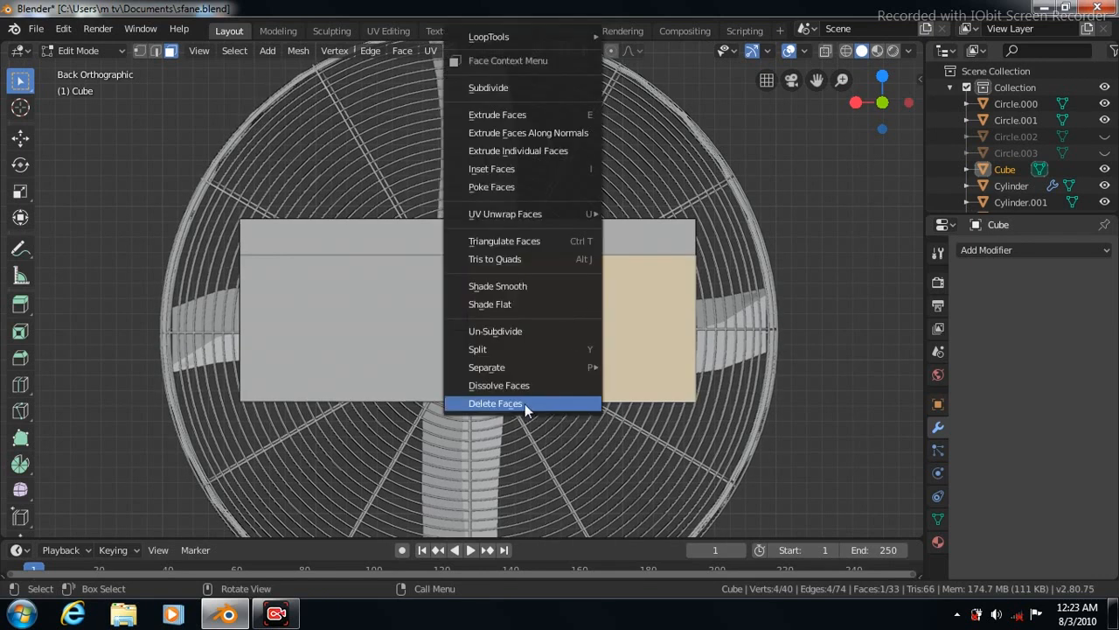
click(525, 403)
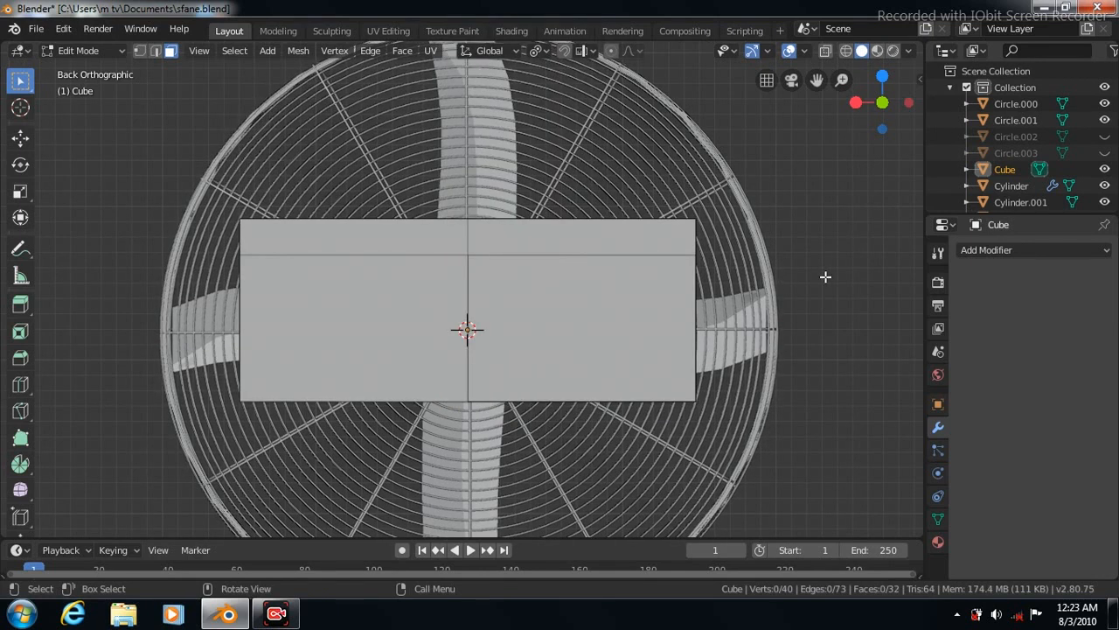
- Delete that leg half's leftover bottom and end faces and bridge the open edges to close the cut
middle_drag(826, 276, 717, 340)
click(593, 409)
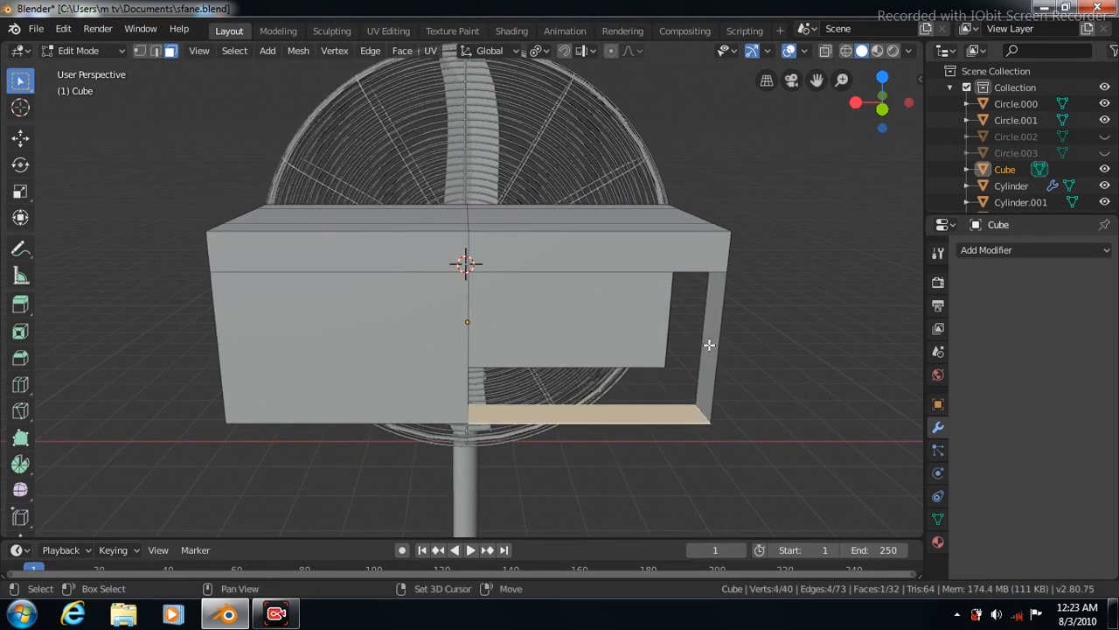
shift+click(709, 345)
right_click(709, 344)
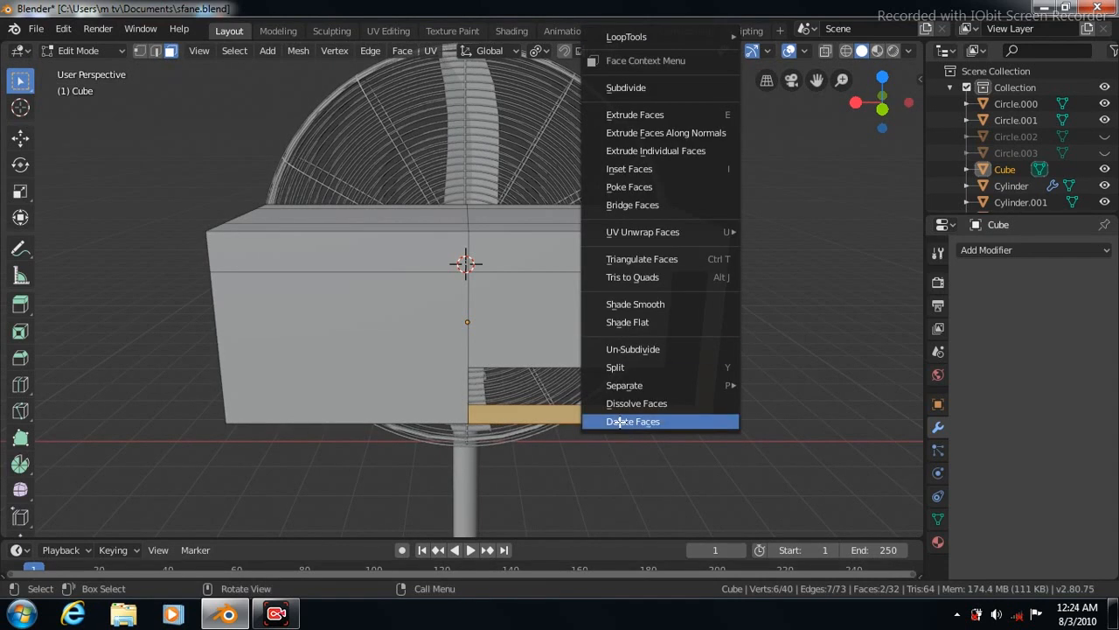
click(620, 422)
middle_drag(696, 456, 697, 457)
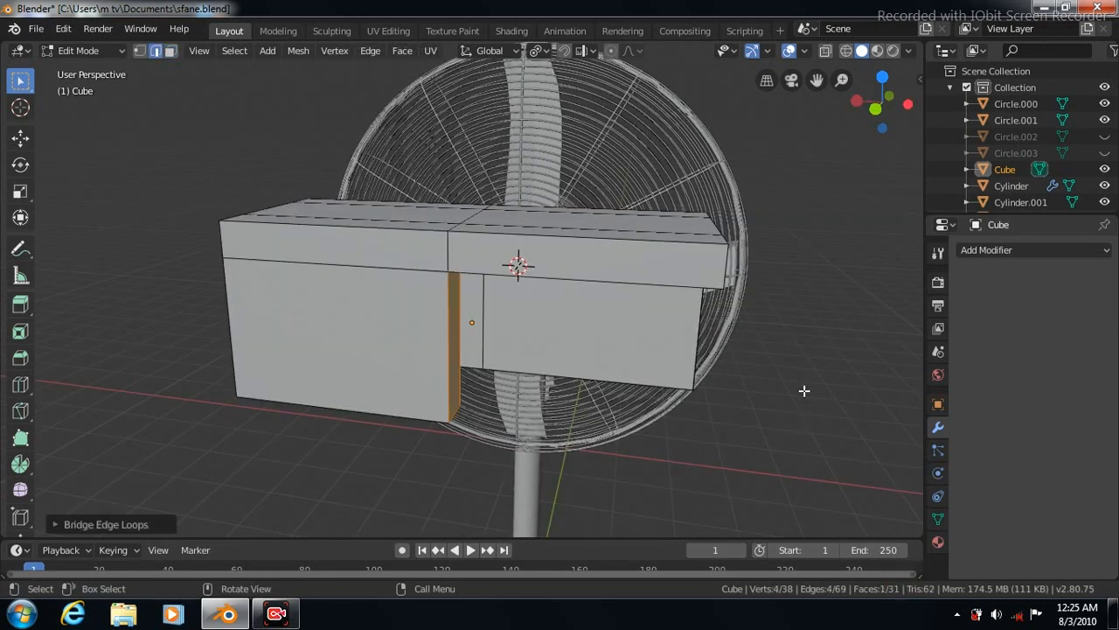
middle_drag(805, 390, 825, 375)
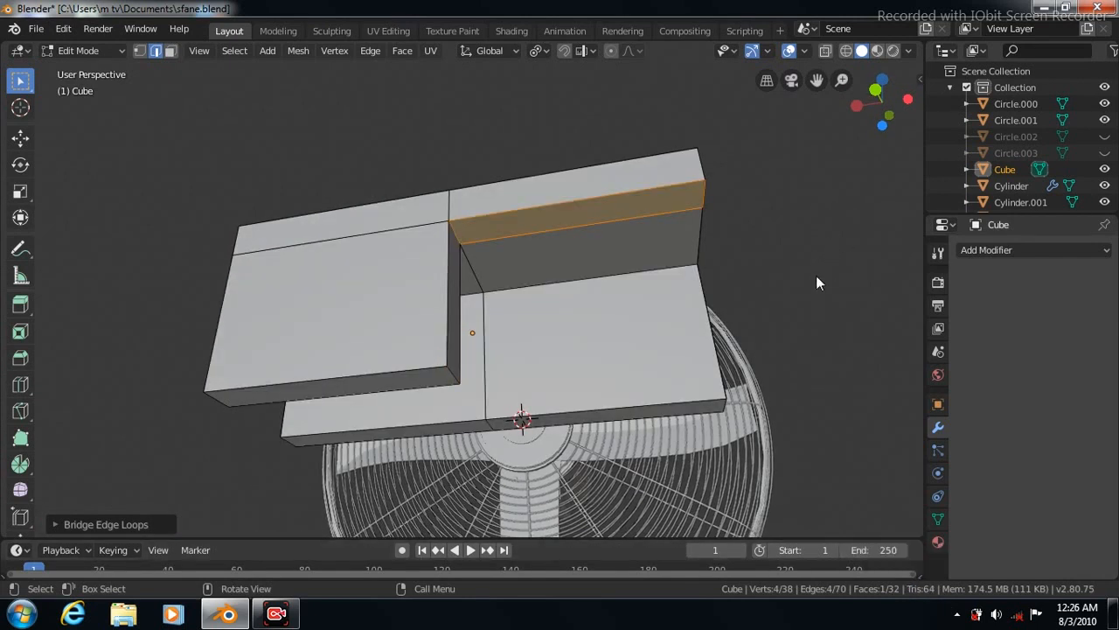
- In the top view with X-ray on, move the top bar's front -X corner vertices outward along Y
key(KP_3)
key(KP_7)
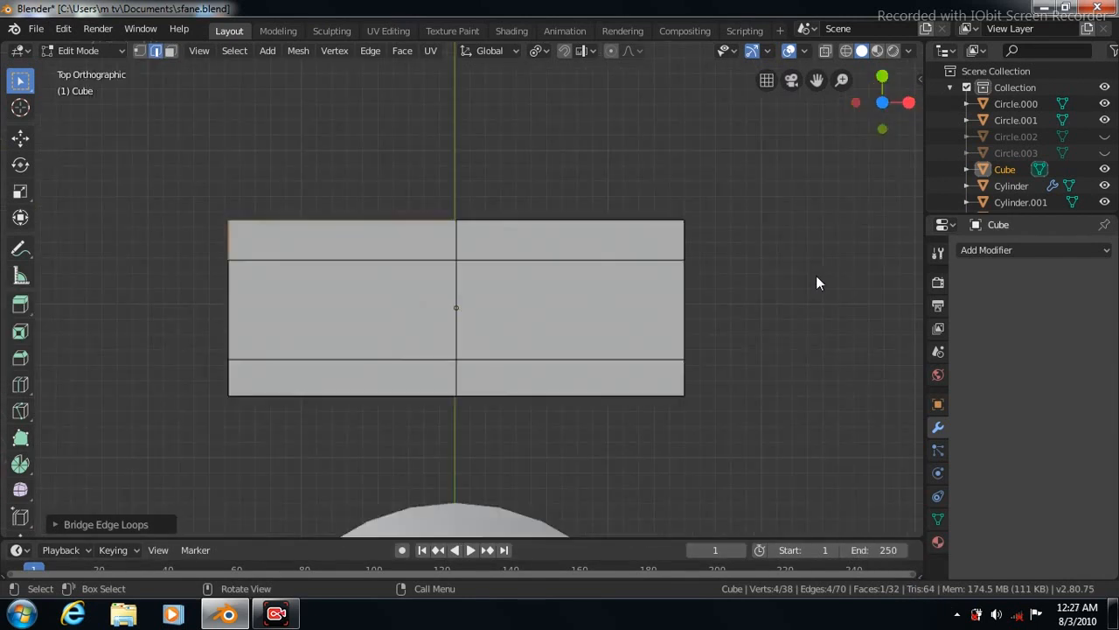
click(138, 50)
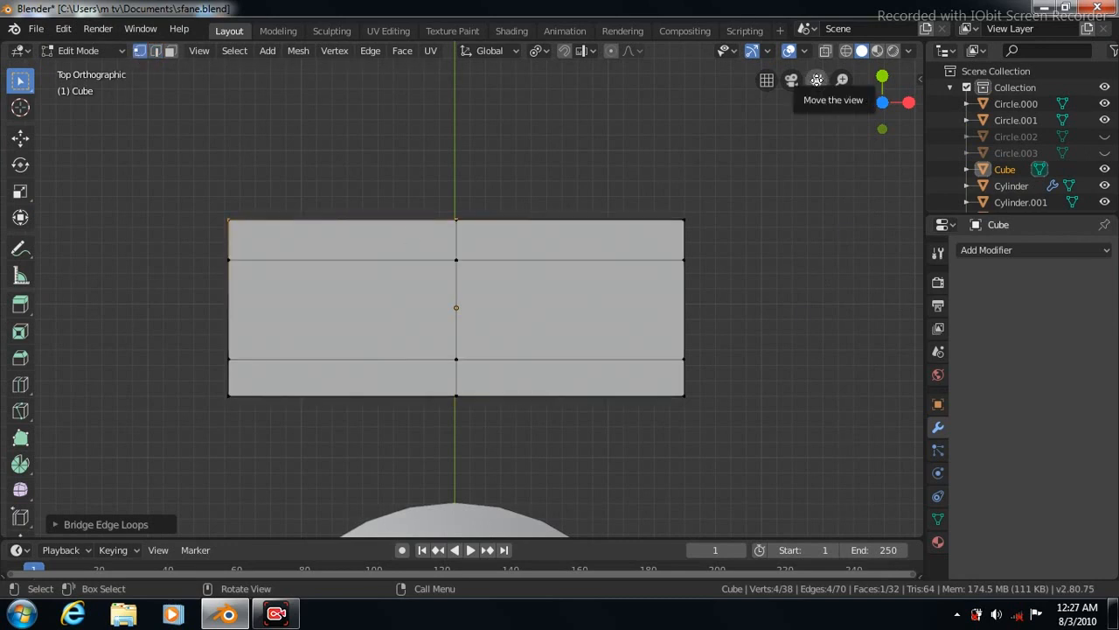
click(825, 51)
drag(202, 190, 257, 232)
click(21, 140)
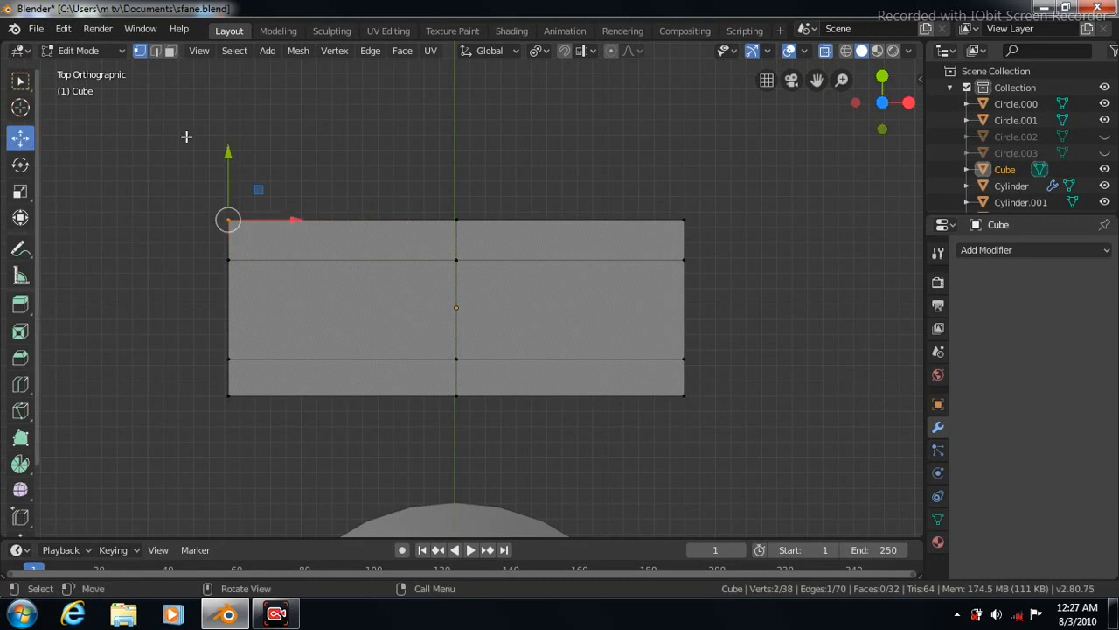
drag(228, 148, 227, 72)
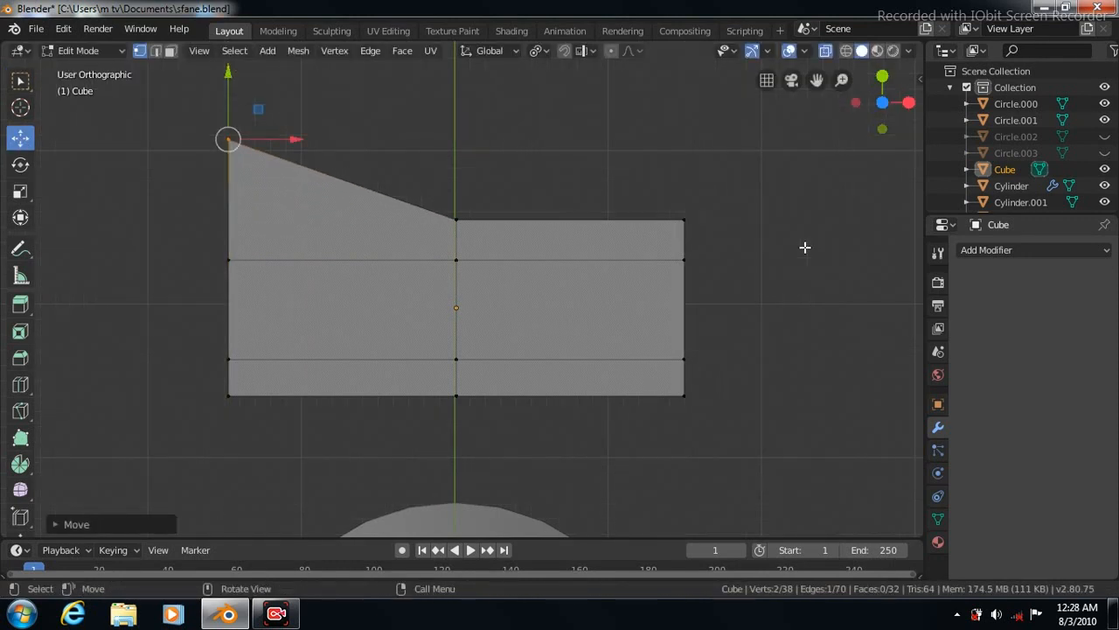
- In the right view, raise the top bar's selected front -X corner vertices along Z, and turn X-ray off
key(KP_3)
drag(610, 170, 609, 125)
click(825, 50)
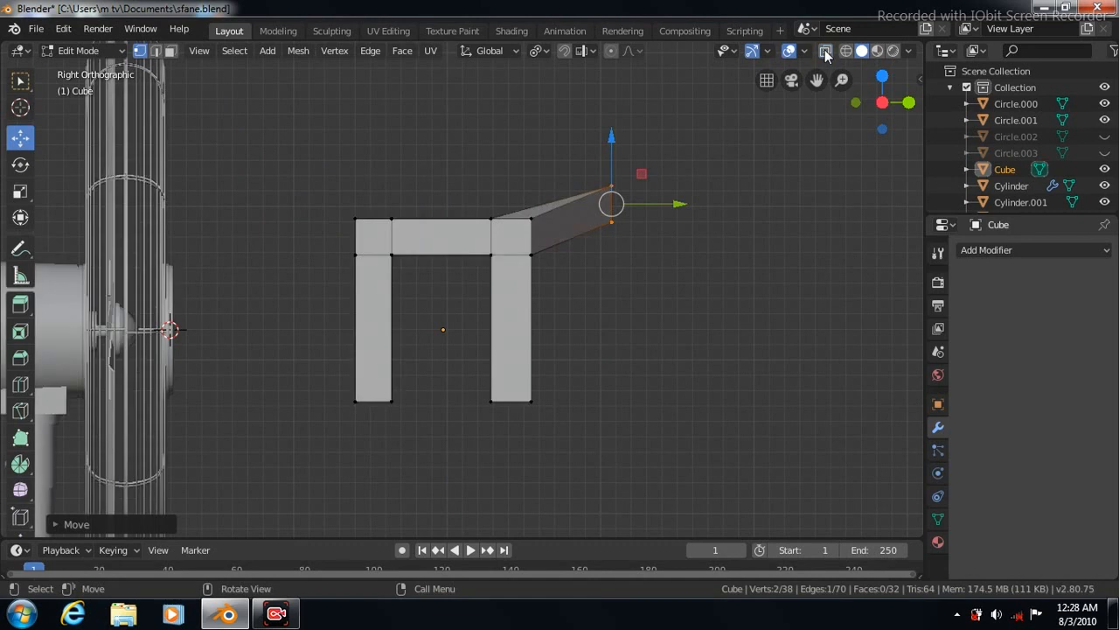
- Add a Subdivision Surface modifier to the channel with 3 viewport subdivisions
click(1032, 250)
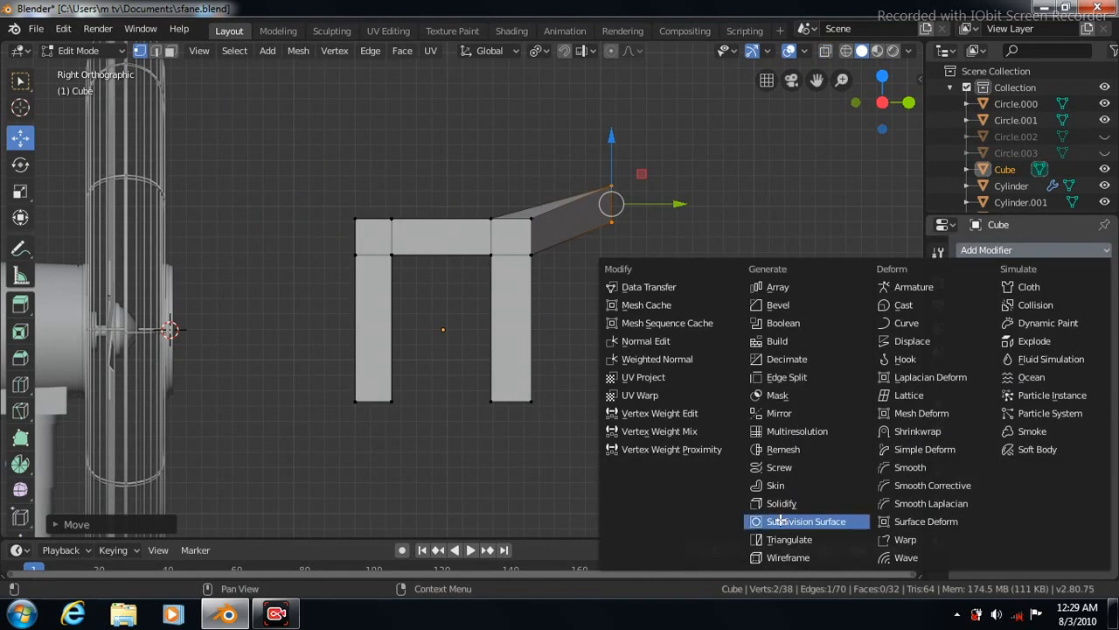
click(796, 521)
click(1023, 373)
click(1022, 373)
- Add horizontal loop cuts close to the bottom and top ends of both channel legs
click(19, 385)
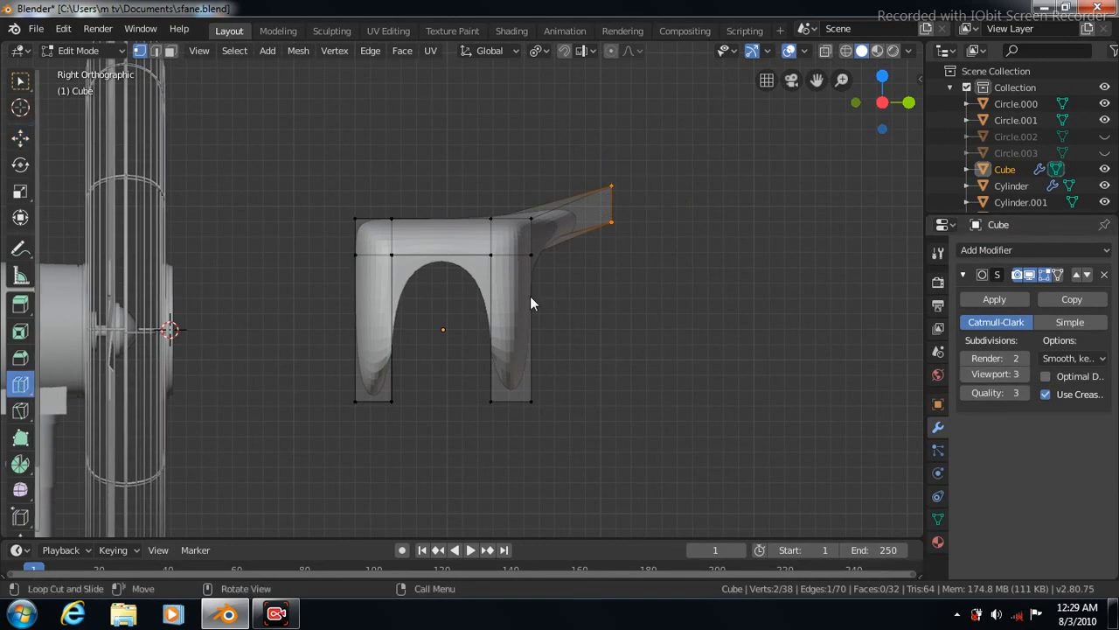
click(527, 328)
drag(527, 328, 530, 396)
drag(528, 327, 524, 259)
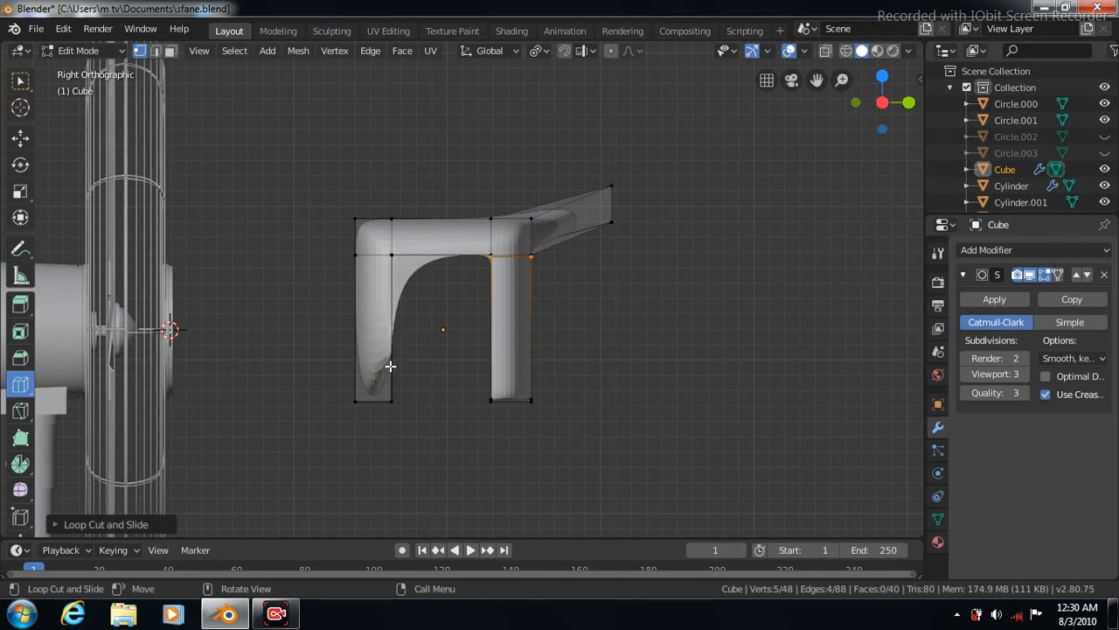
drag(357, 331, 358, 404)
drag(356, 313, 355, 255)
- Add vertical support loops inside both edges of each leg and a support loop along the top bar
mouse_move(511, 393)
mouse_down()
mouse_move(528, 400)
mouse_move(495, 405)
mouse_up()
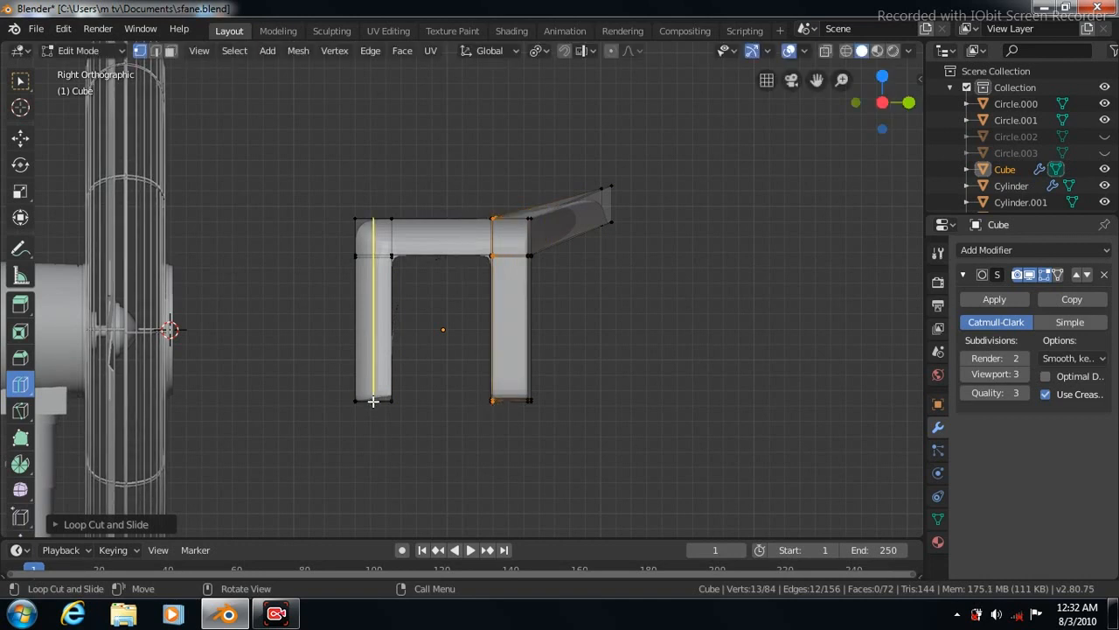
mouse_move(374, 400)
mouse_down()
mouse_move(357, 407)
mouse_move(374, 395)
mouse_move(385, 404)
mouse_up()
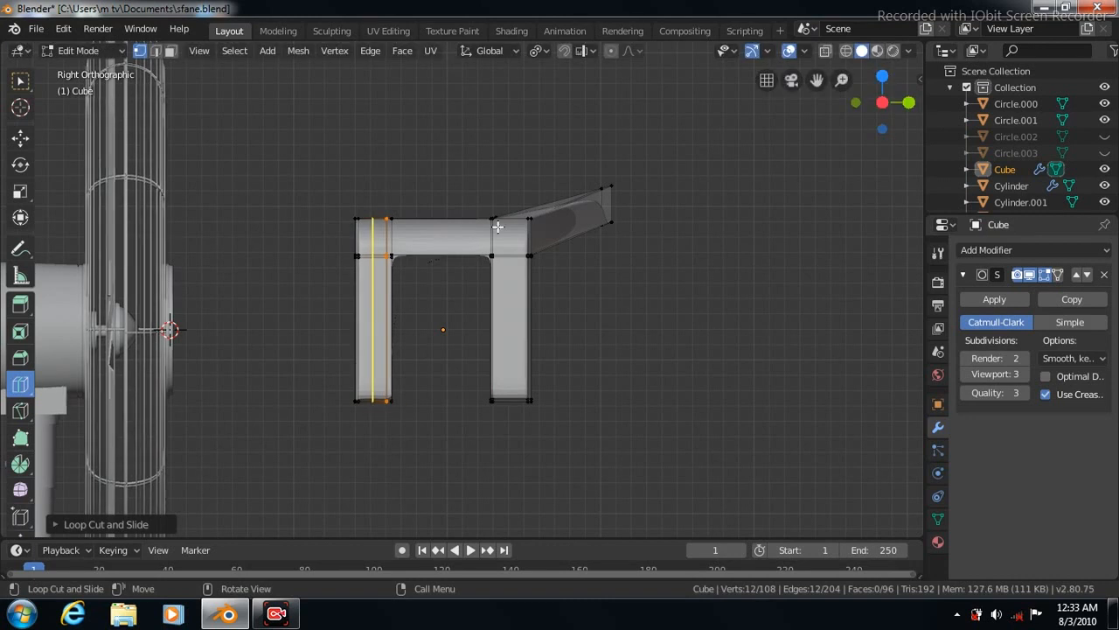
drag(491, 230, 394, 242)
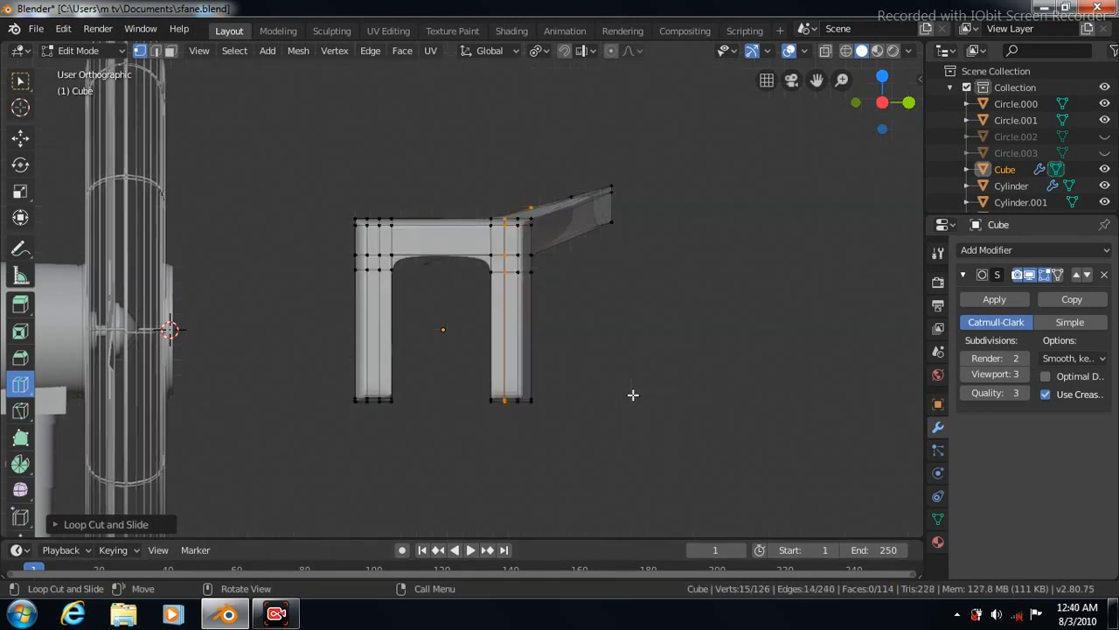
- In the back view, add vertical loop cuts near the +X end and the middle edge of the channel's uncut half
key(ctrl+KP_1)
drag(346, 257, 308, 270)
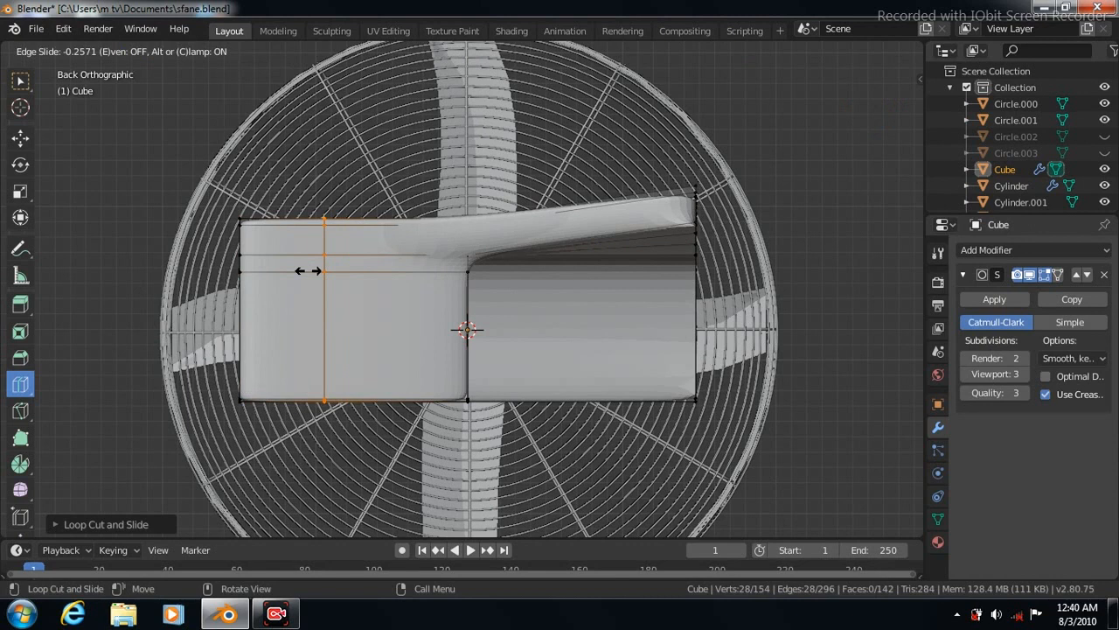
click(257, 278)
drag(362, 253, 442, 282)
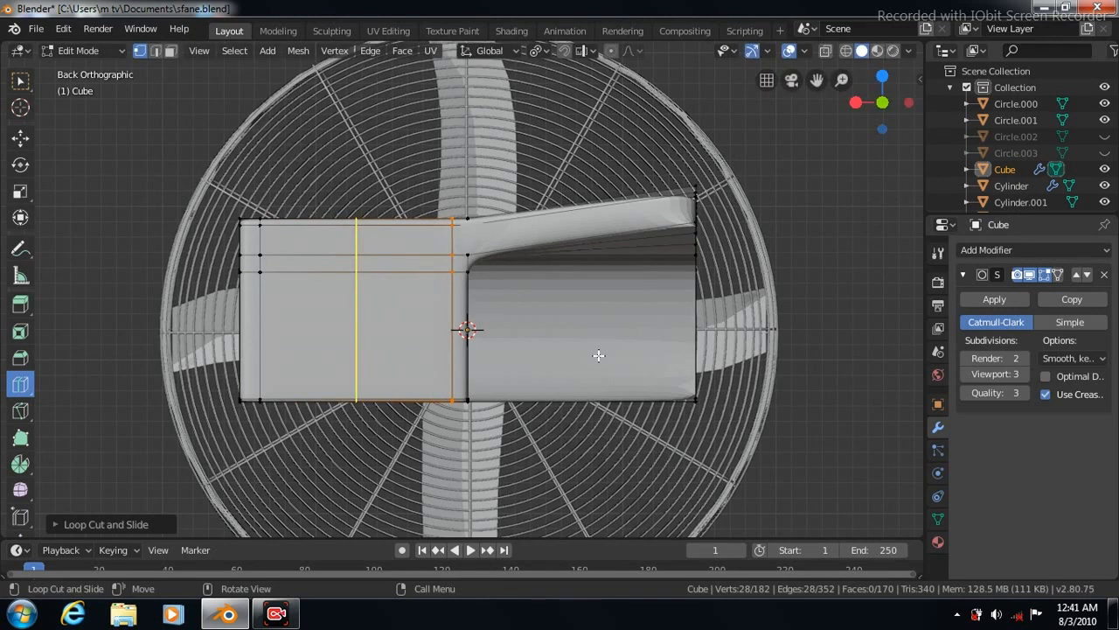
- Add horizontal loop cuts near the bottom and top of the remaining leg visible through the cut-away -X half
key(KP_6)
key(KP_6)
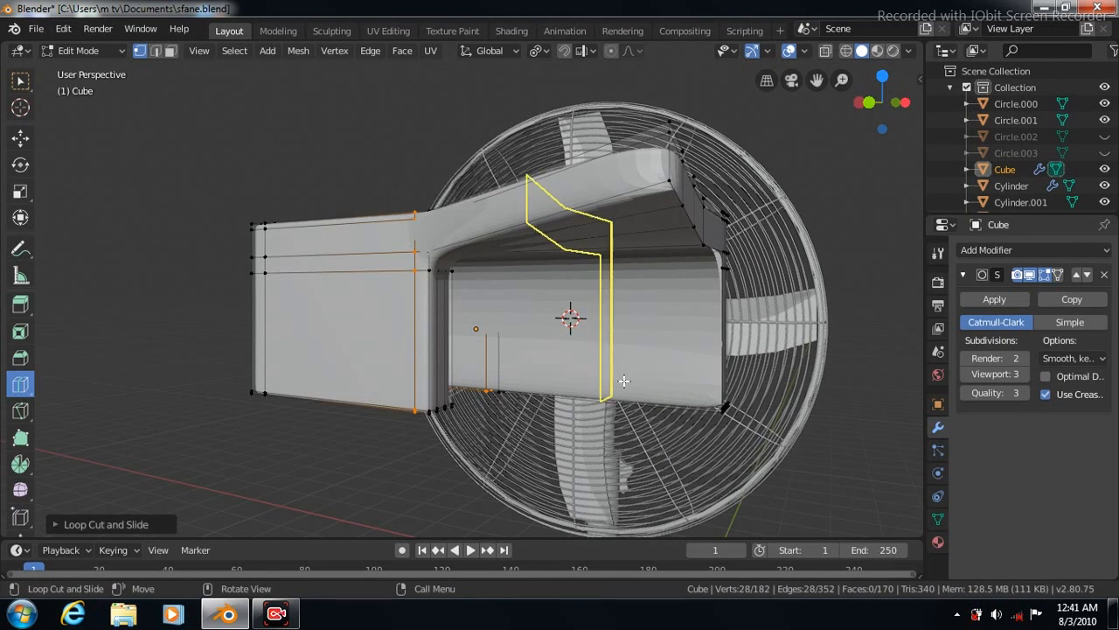
drag(476, 328, 501, 386)
drag(496, 320, 496, 292)
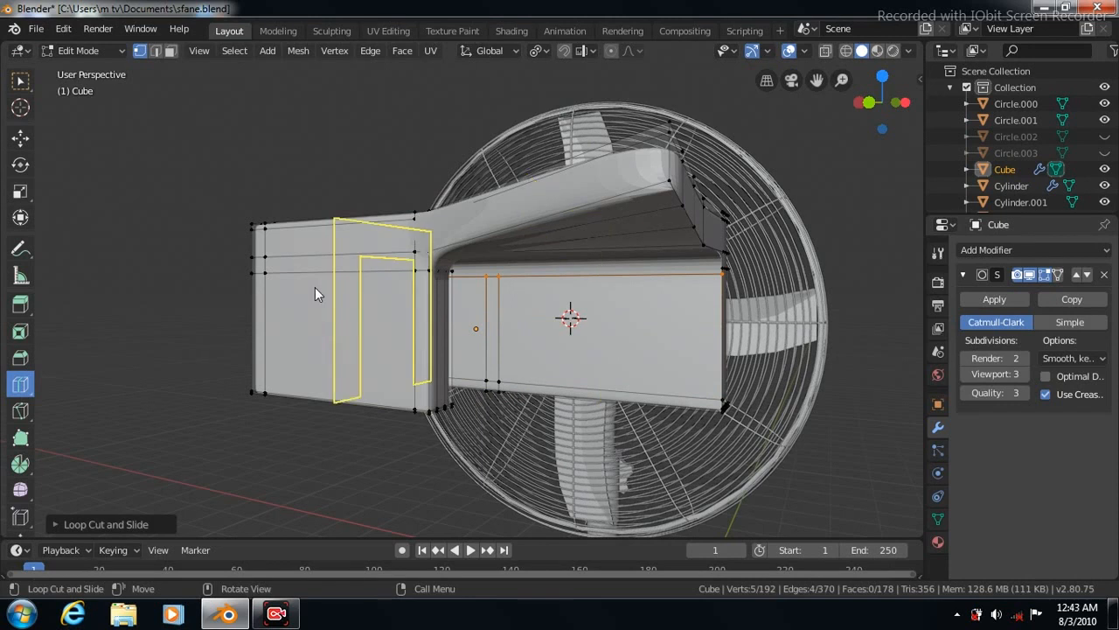
- Leave Edit Mode, shade the channel part smooth and enable Auto Smooth for its normals
key(Tab)
right_click(327, 279)
click(309, 279)
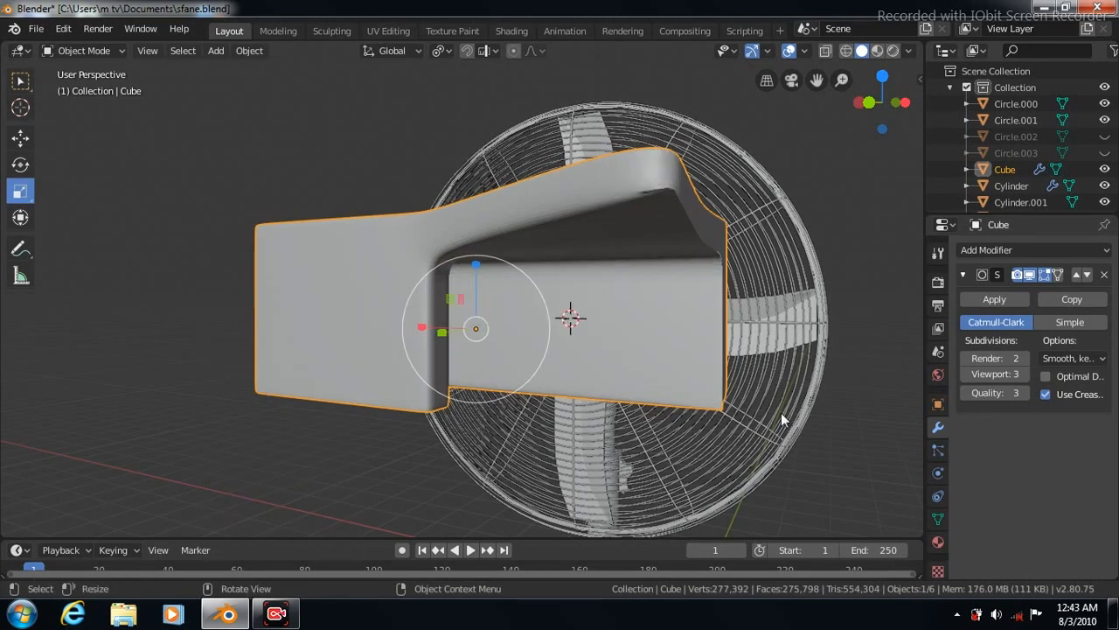
click(938, 519)
click(985, 531)
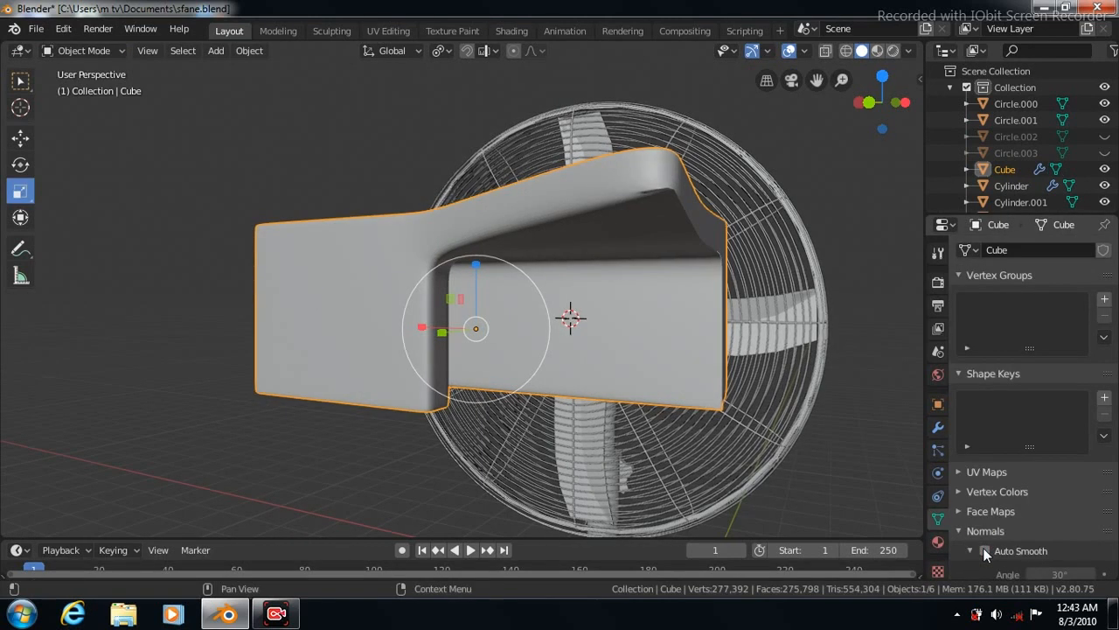
click(985, 550)
- In the back orthographic view, scale the channel part uniformly down until it is much smaller than the grille cap
key(KP_5)
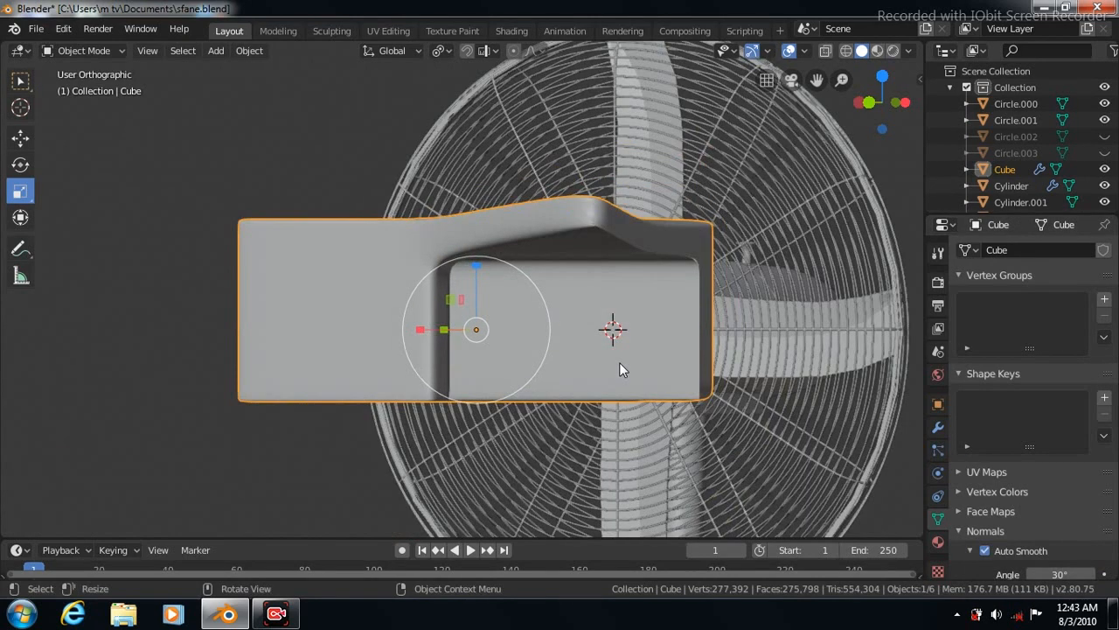
key(ctrl+KP_1)
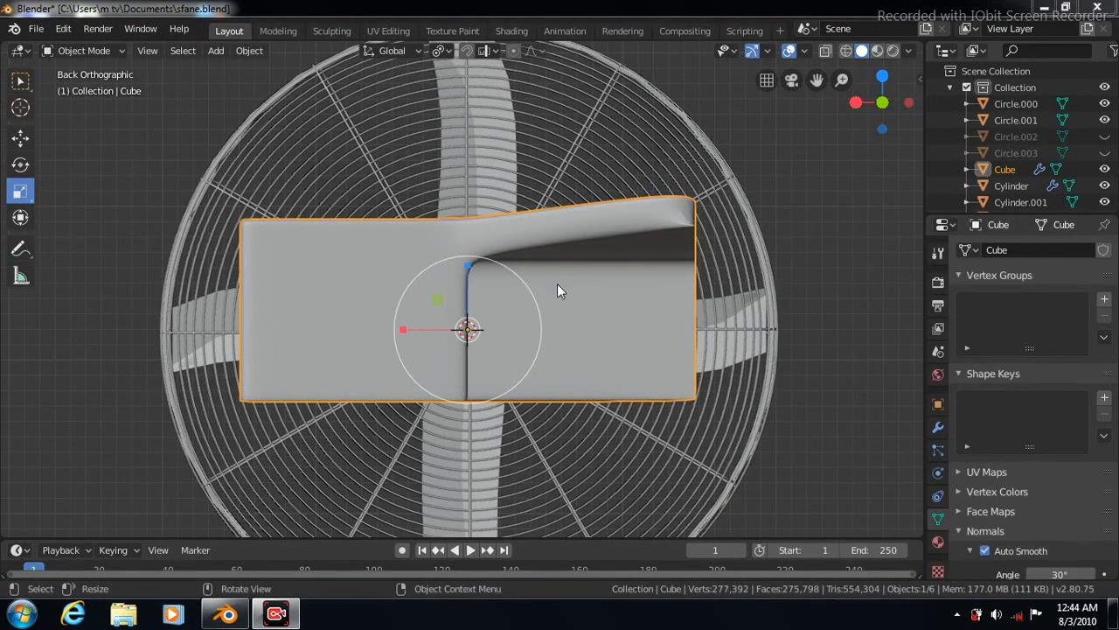
key(s)
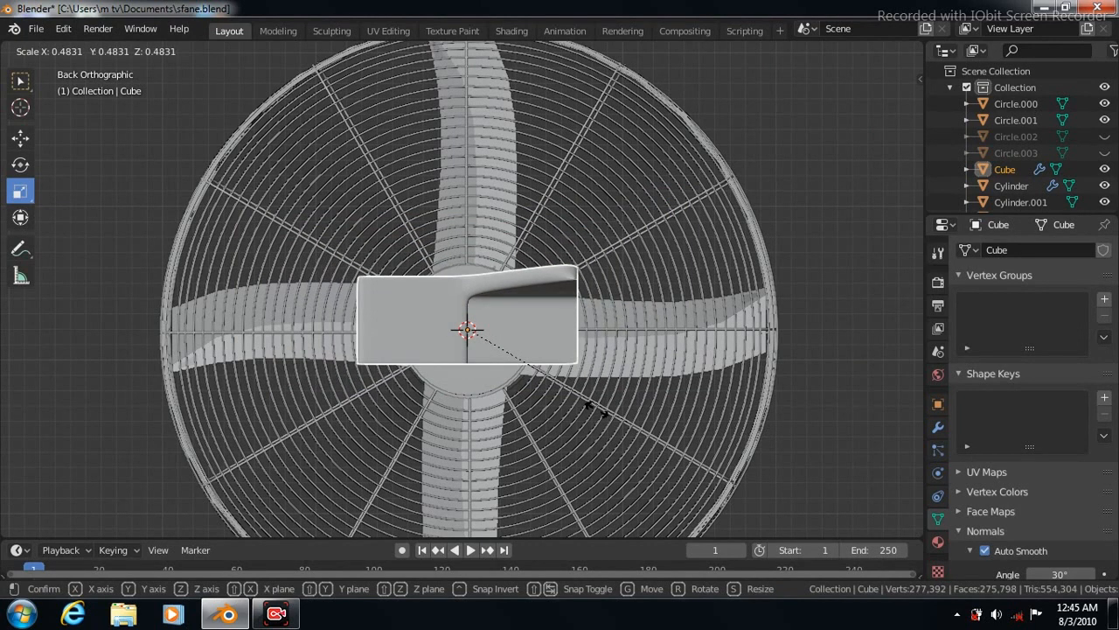
click(457, 355)
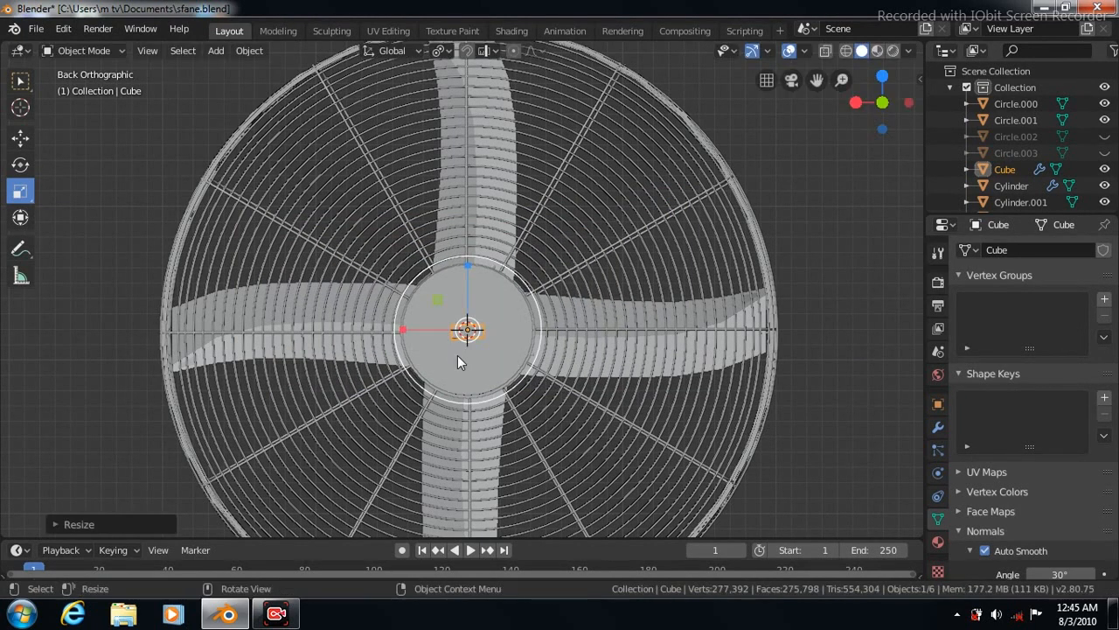
- In the right view, rescale the small part through its origin to flip it upright, legs pointing down, at a similar size
click(21, 140)
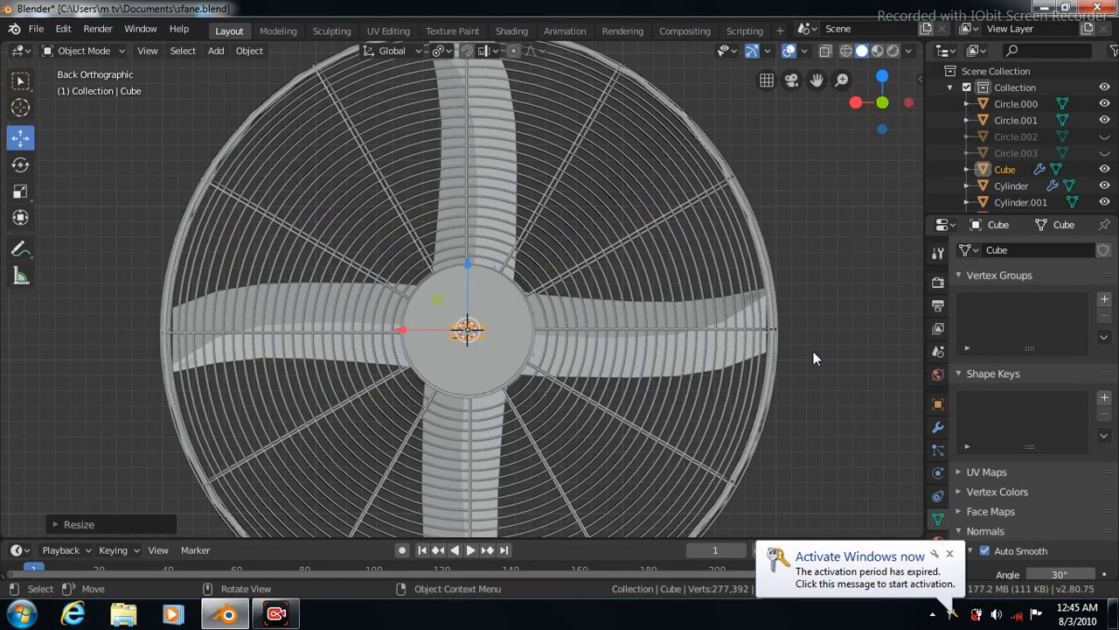
middle_drag(814, 357, 814, 359)
key(KP_3)
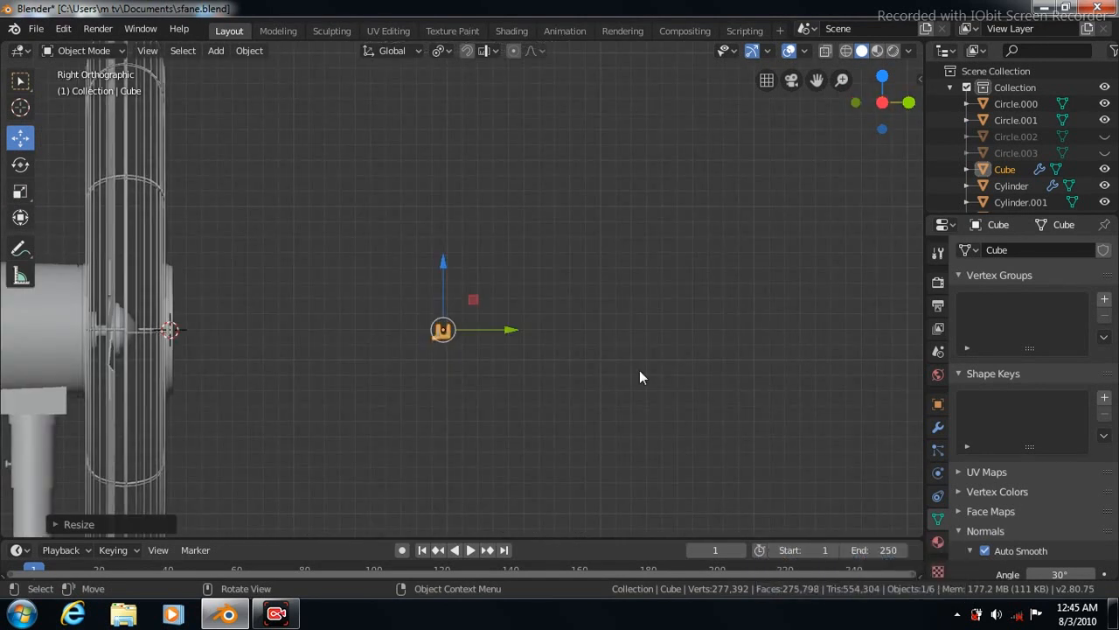
click(21, 193)
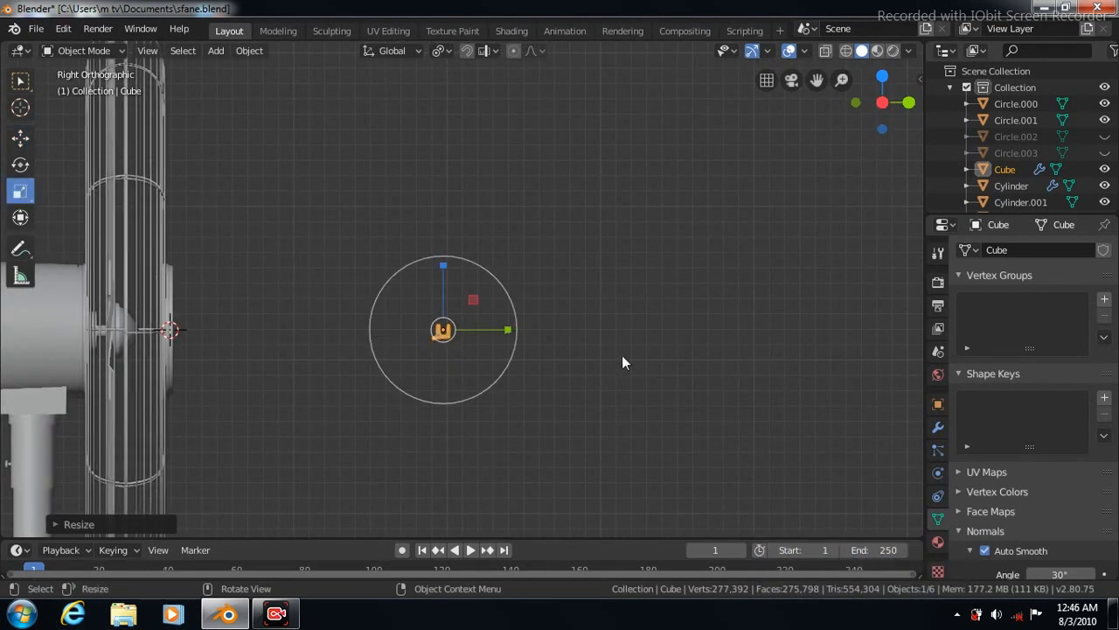
key(s)
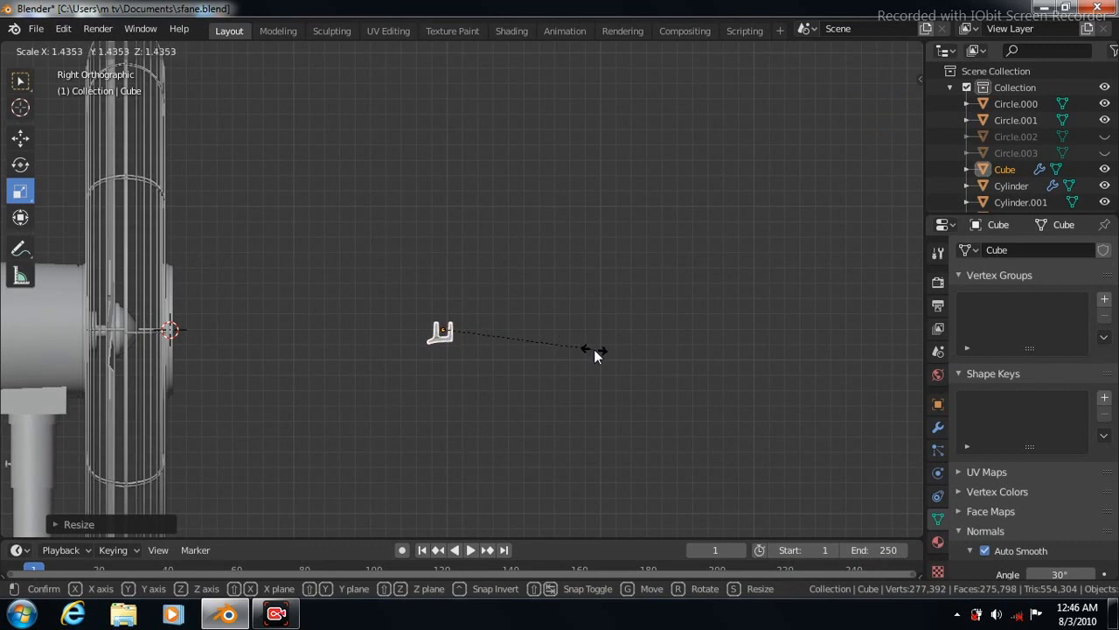
click(594, 349)
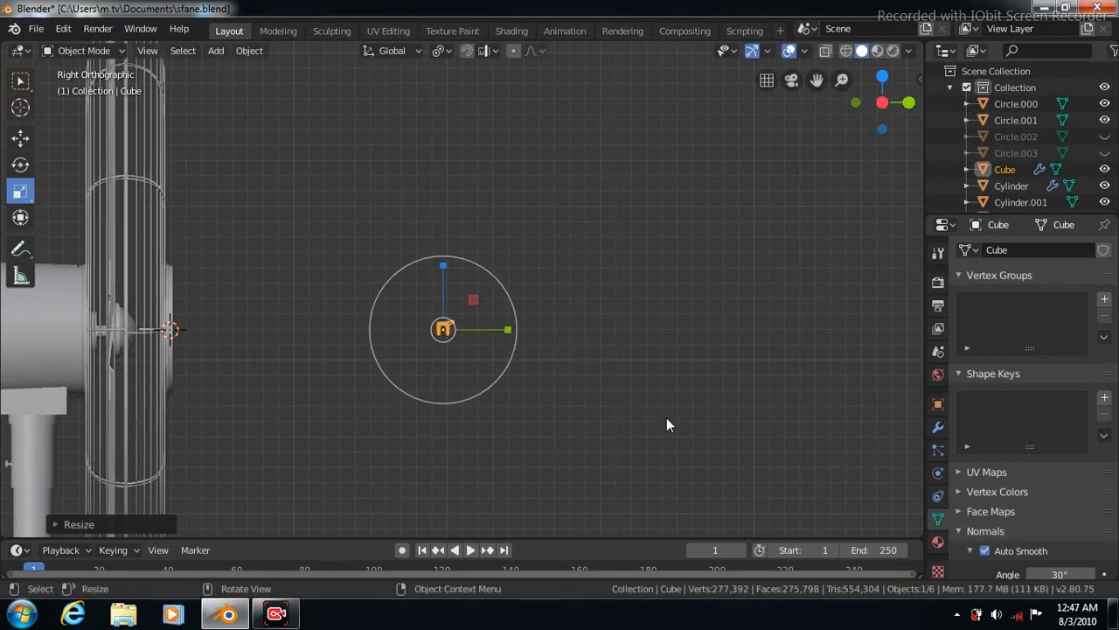
- Move the clip along Y and Z onto the top of the fan grille's rim, centred across its thickness
scroll(666, 418, down, 1)
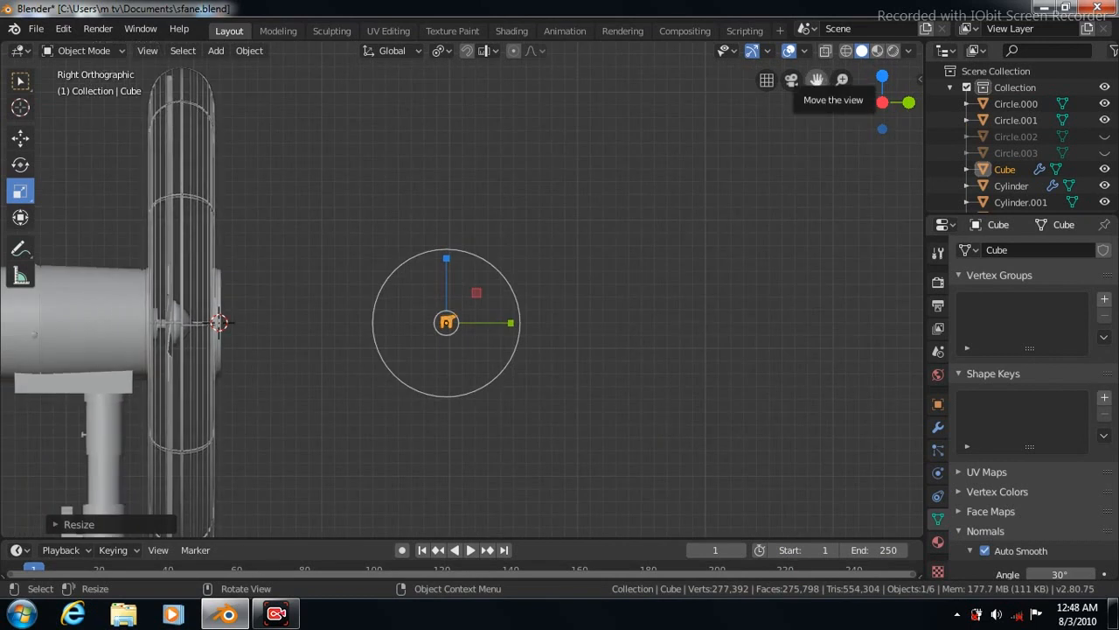
drag(817, 80, 925, 94)
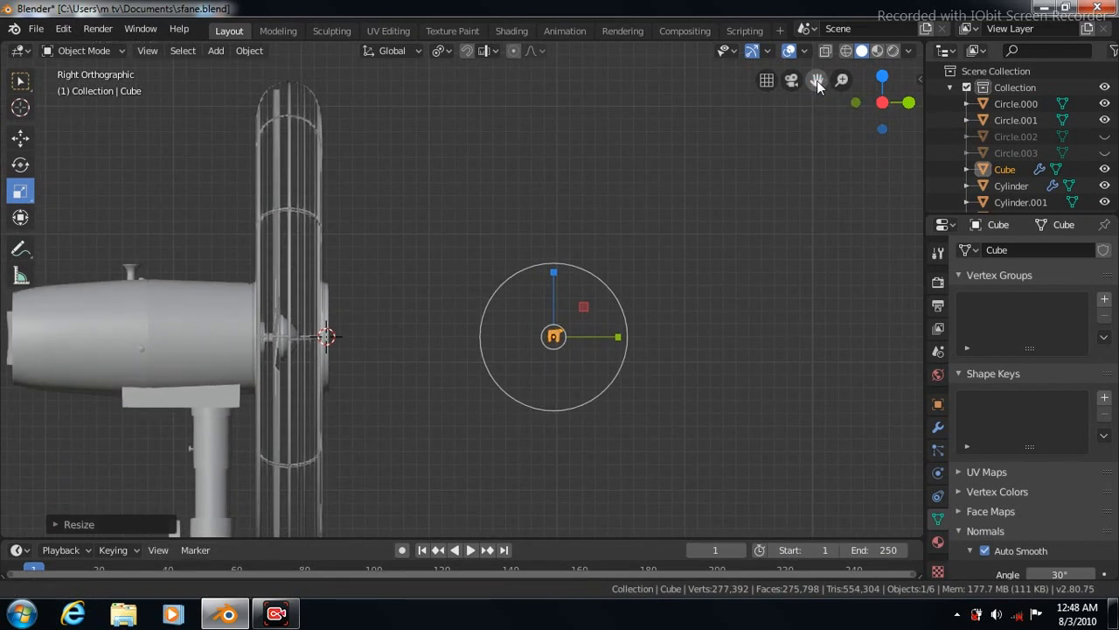
click(20, 137)
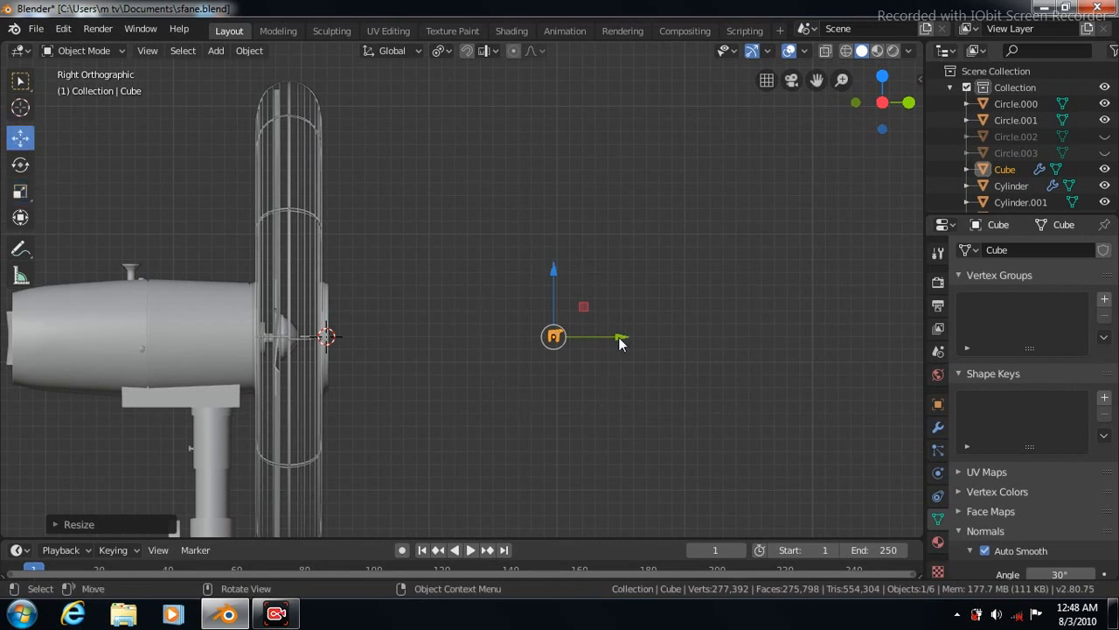
drag(619, 342, 352, 353)
drag(287, 271, 289, 33)
drag(287, 503, 287, 511)
drag(352, 81, 354, 80)
drag(289, 48, 289, 50)
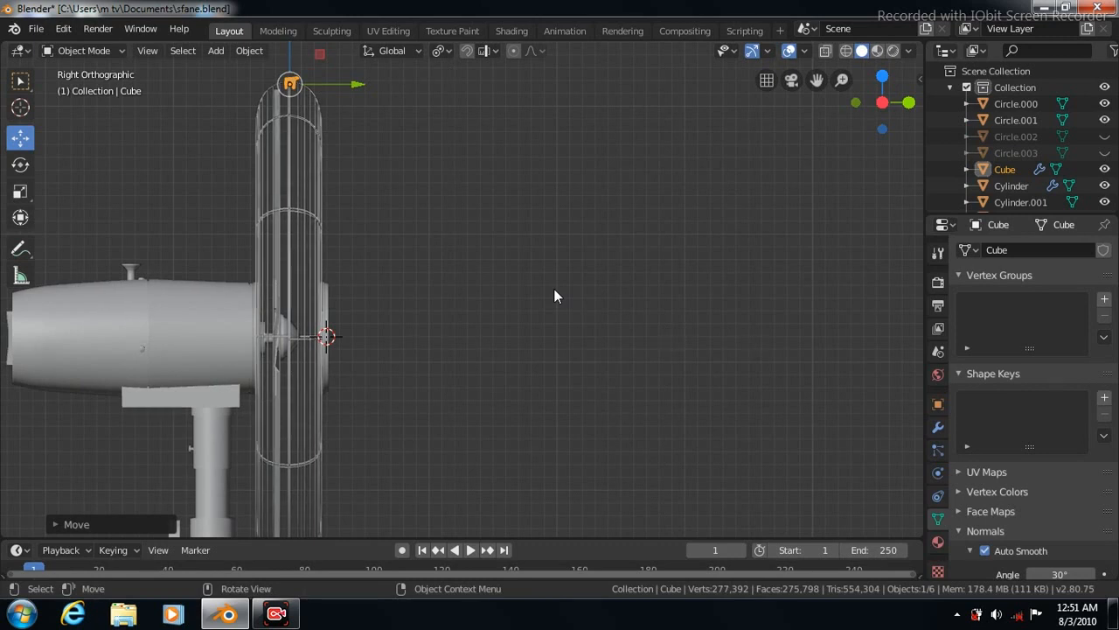
- Set the clip's origin to the 3D cursor at the centre of the grille
key(ctrl+KP_1)
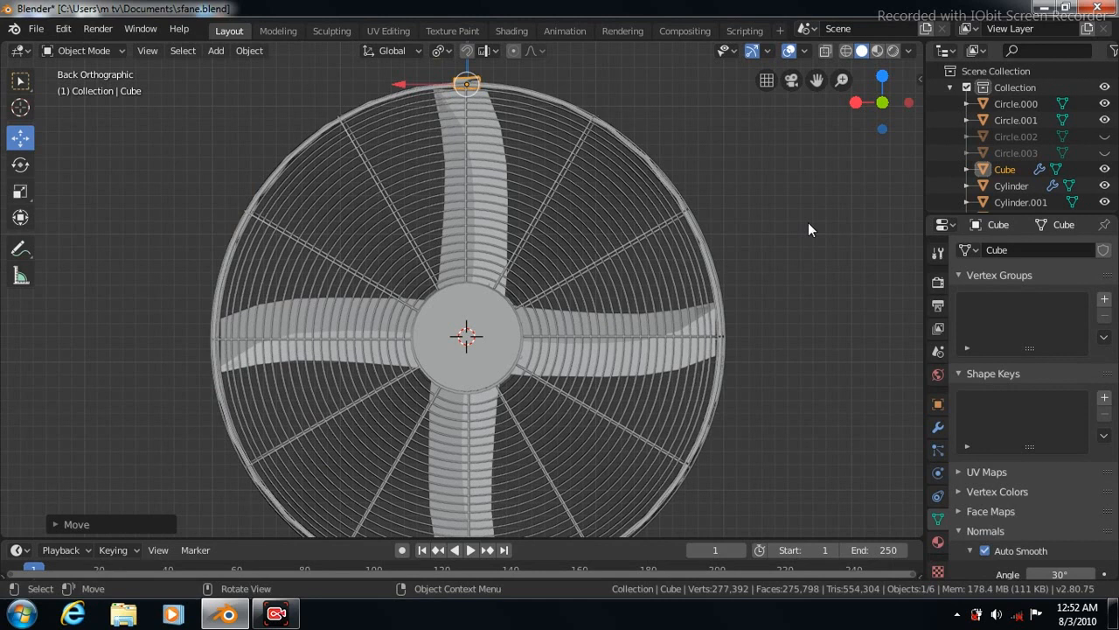
key(w)
click(250, 50)
mouse_move(262, 71)
click(446, 121)
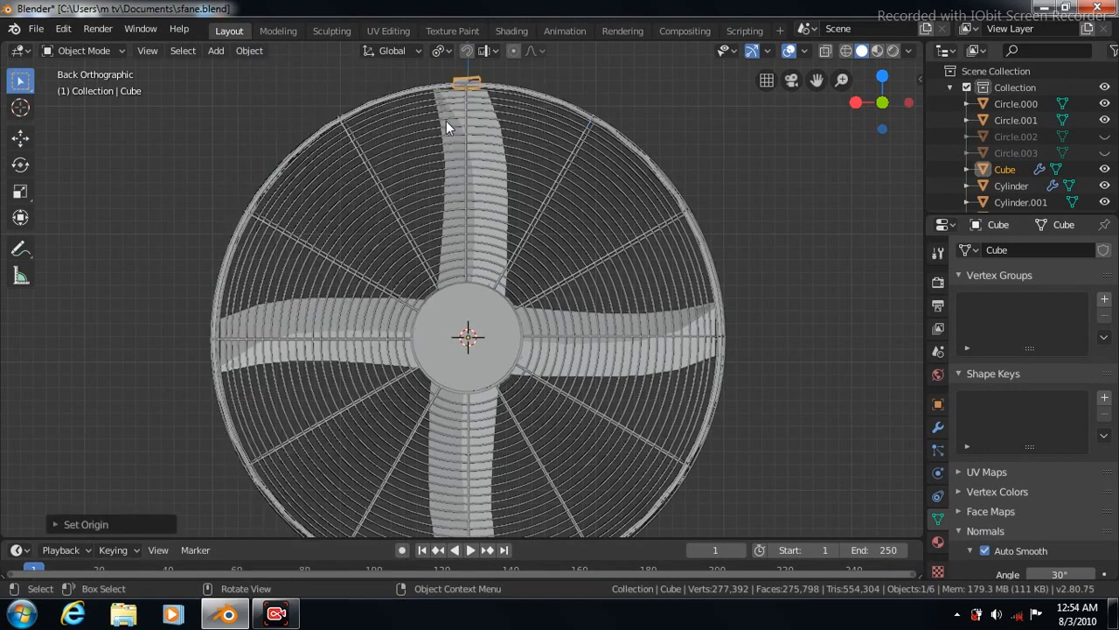
- Add a Plain Axes empty at the grille's centre
click(215, 51)
mouse_move(250, 216)
click(359, 214)
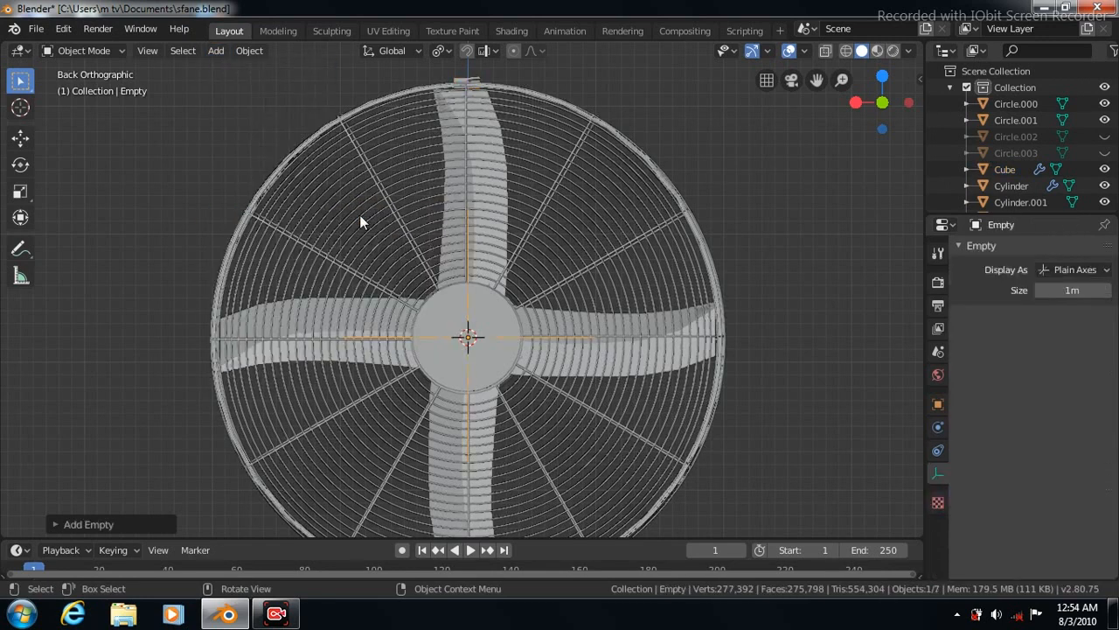
- Add an Array modifier to the clip on the rim and apply the clip's scale
click(469, 83)
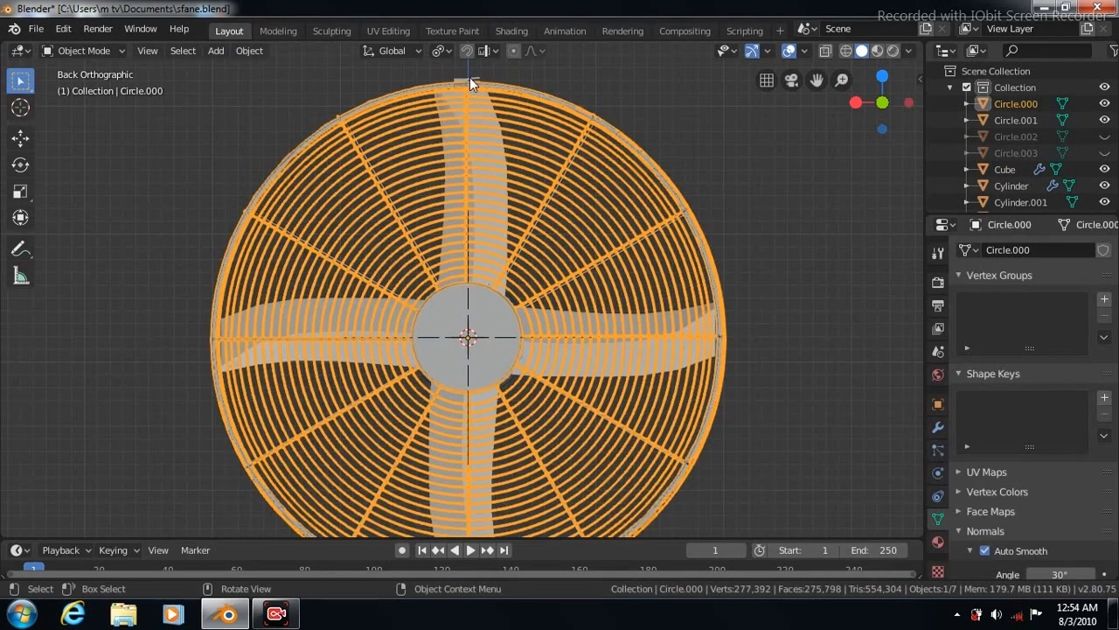
click(470, 78)
click(938, 427)
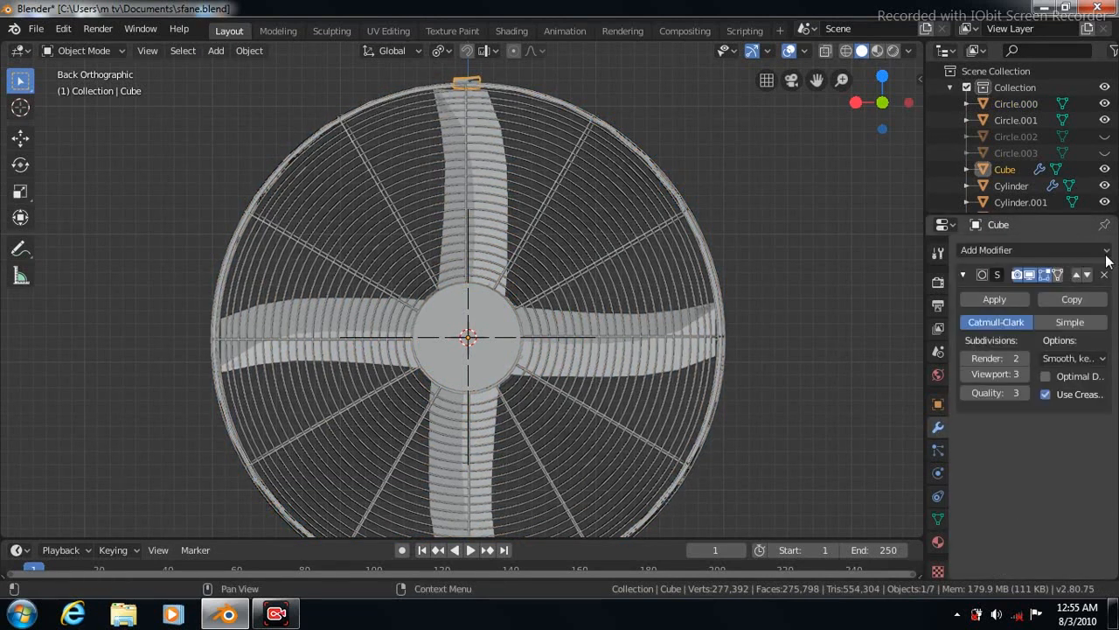
click(1103, 252)
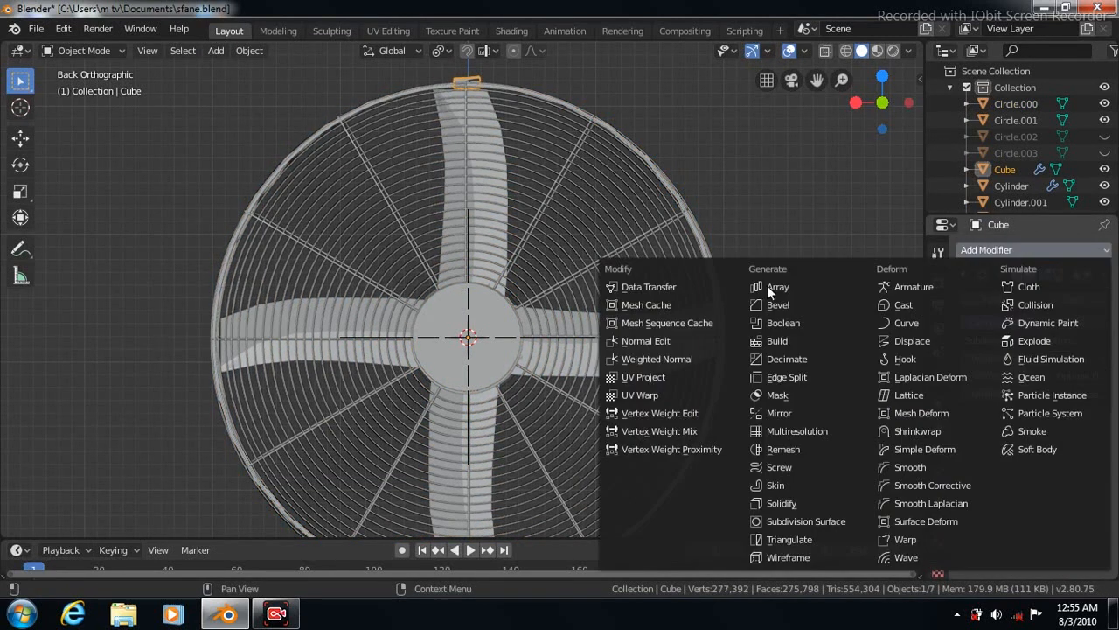
click(767, 285)
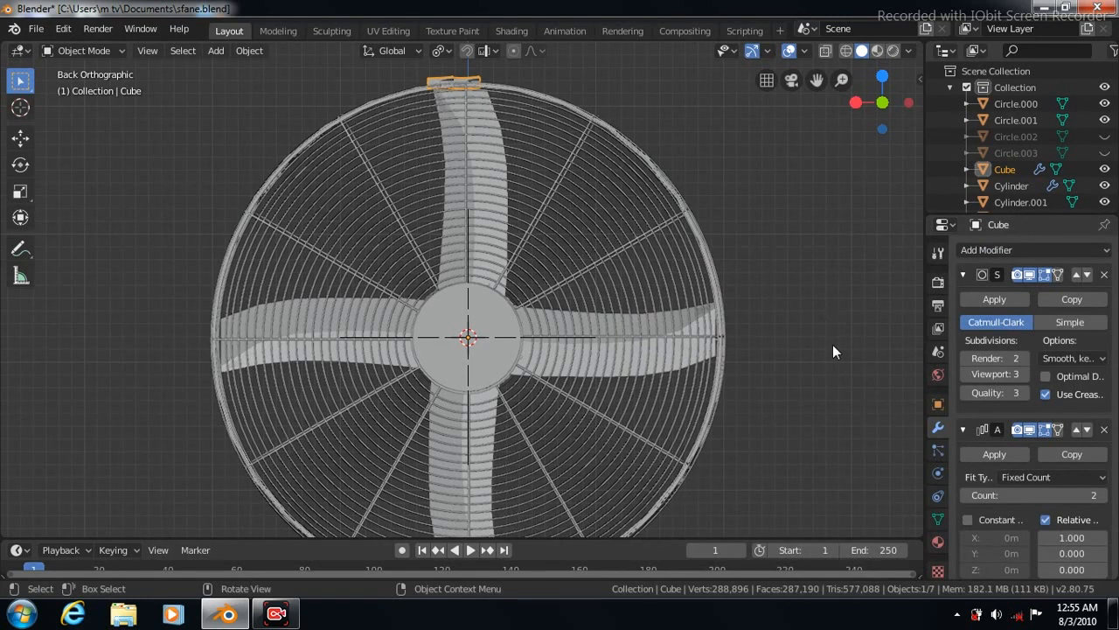
key(ctrl+a)
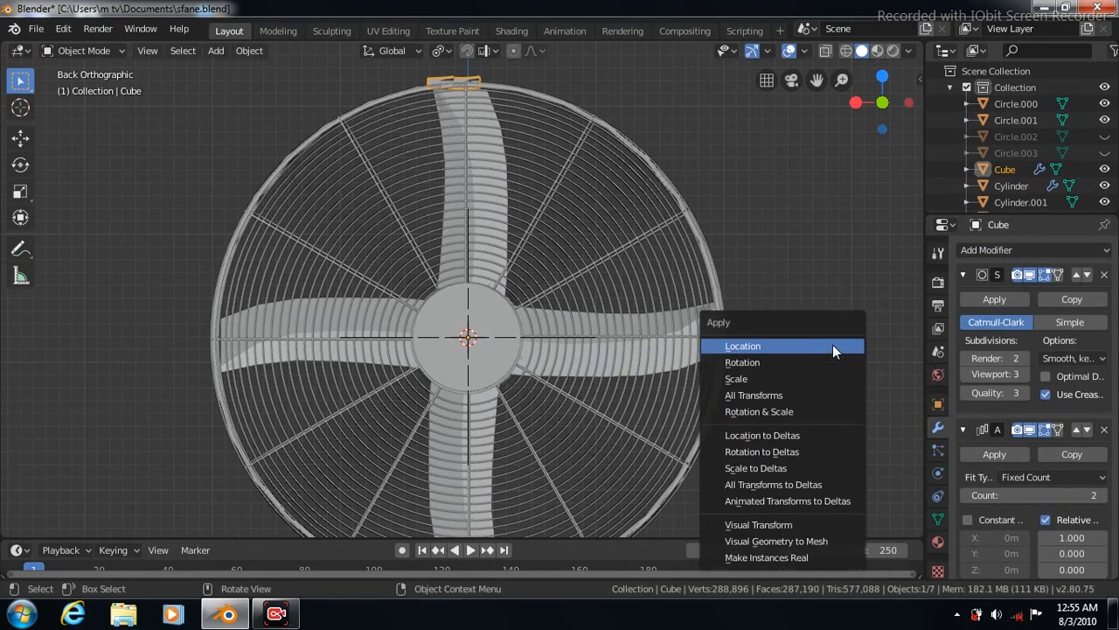
click(743, 378)
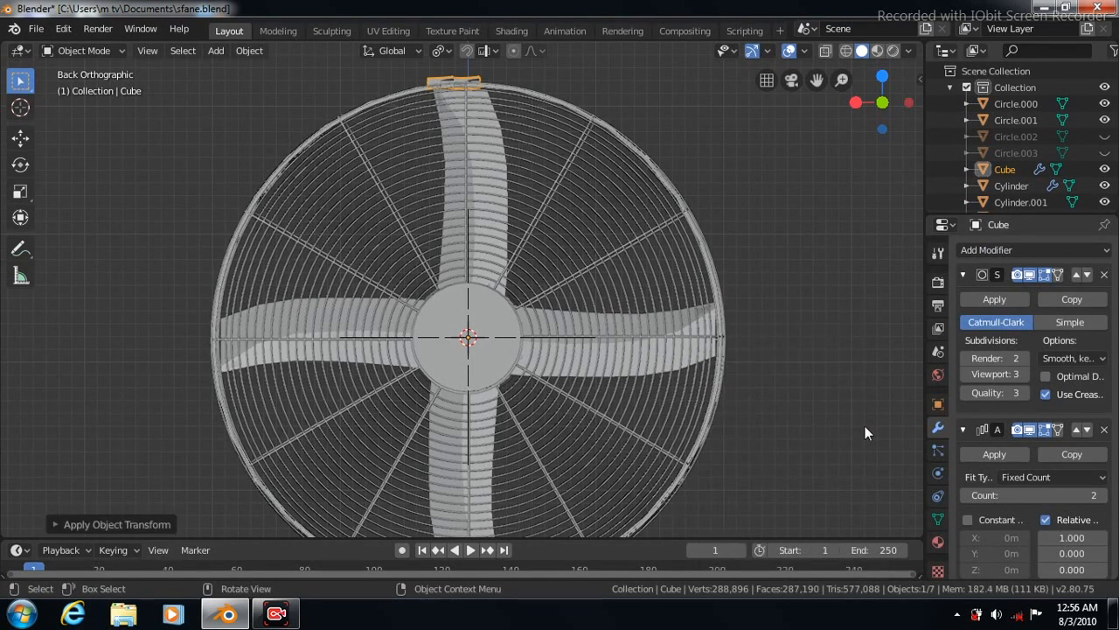
- Switch the clip's array from relative offset to object offset using the empty, and rotate the empty -60° about the global Y axis
click(962, 275)
click(1045, 393)
click(1045, 468)
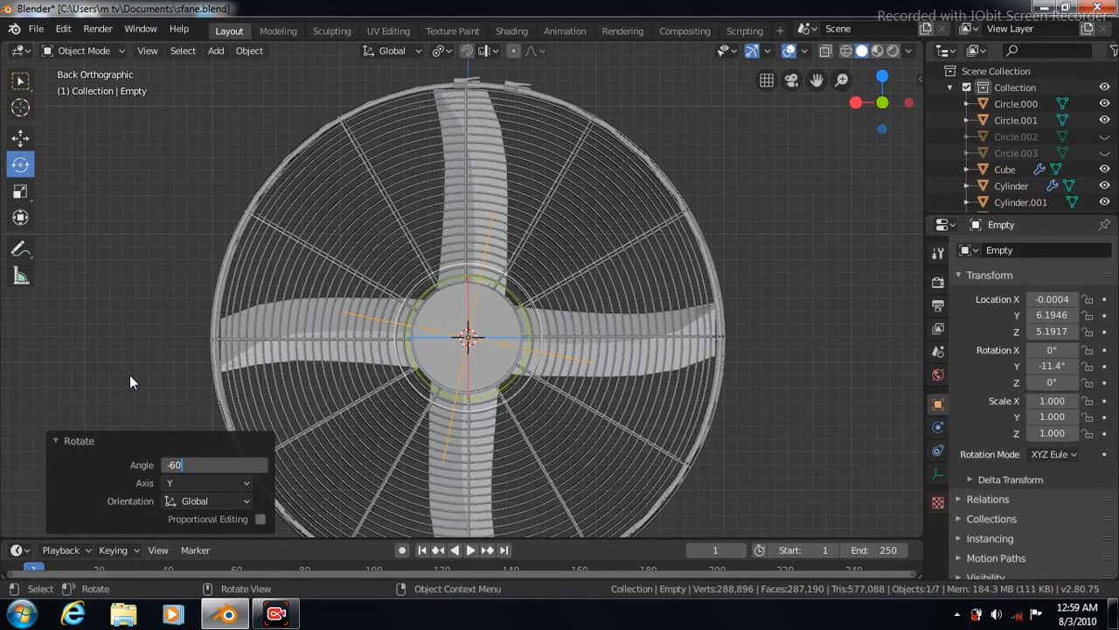
key(Return)
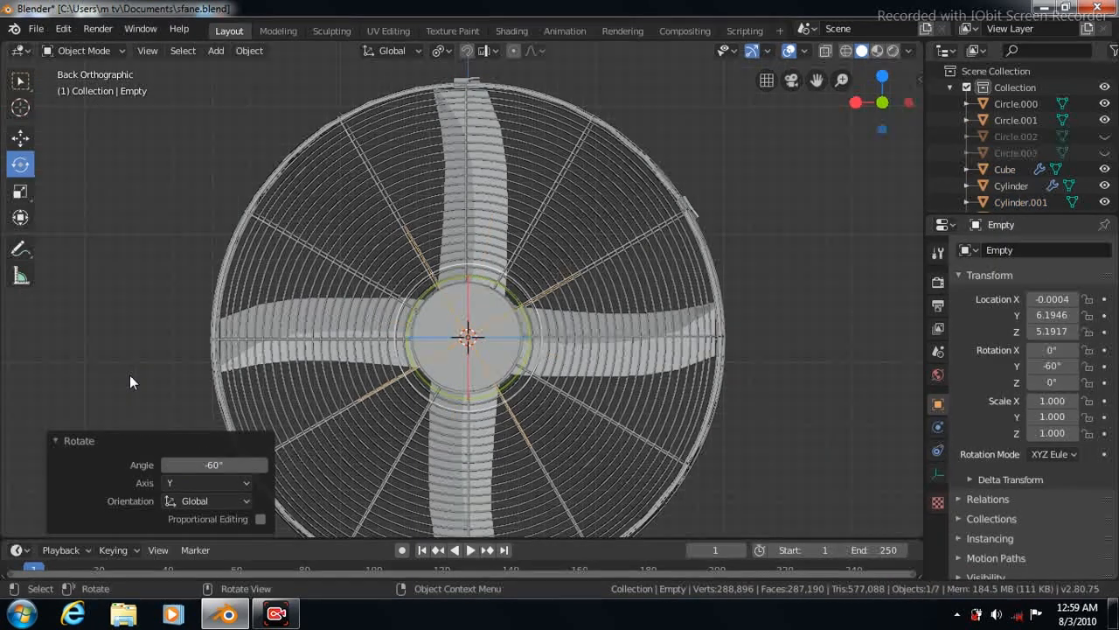
- Set the clip array's count to 6 so the clips surround the whole grille rim
click(469, 78)
click(468, 78)
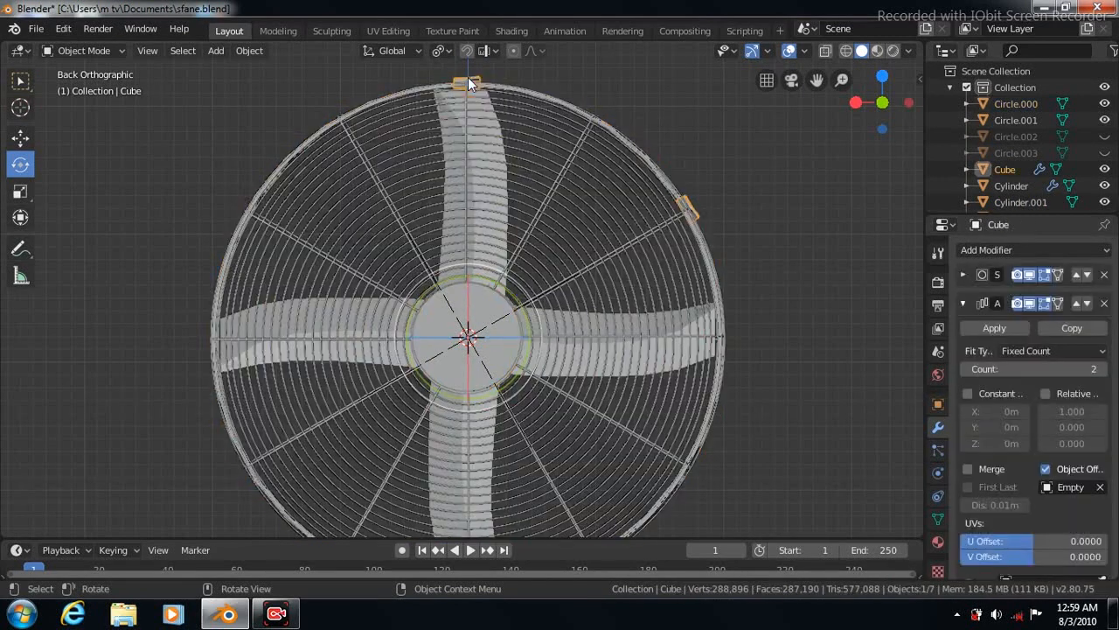
click(1104, 369)
click(1103, 370)
click(1104, 369)
click(1103, 369)
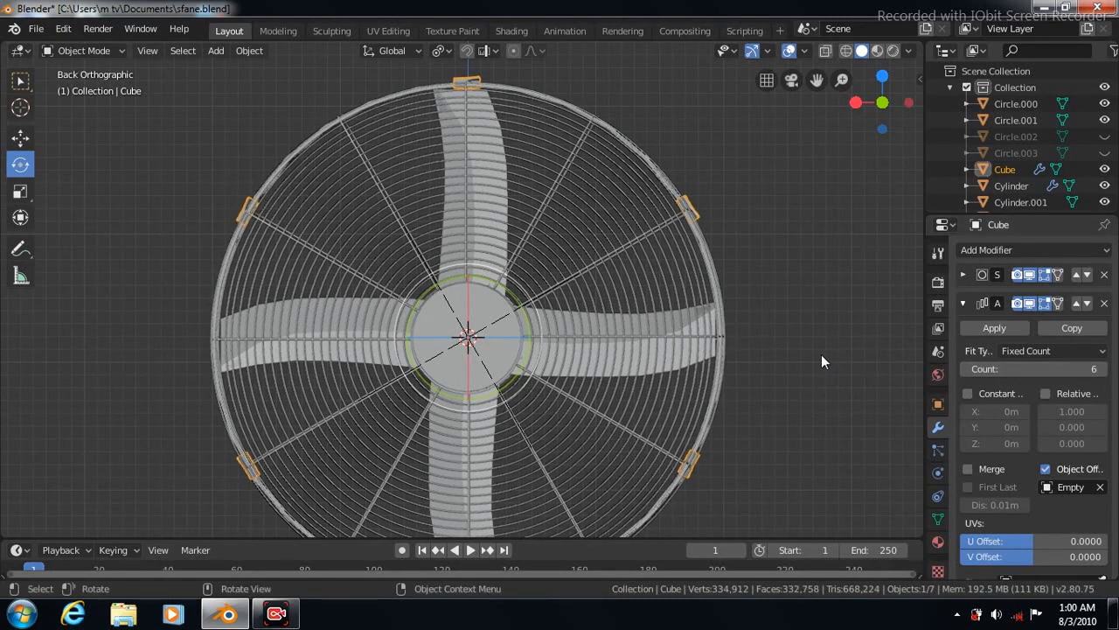
- Apply the clips' Array modifier and remove their Subdivision Surface modifier
scroll(821, 355, down, 2)
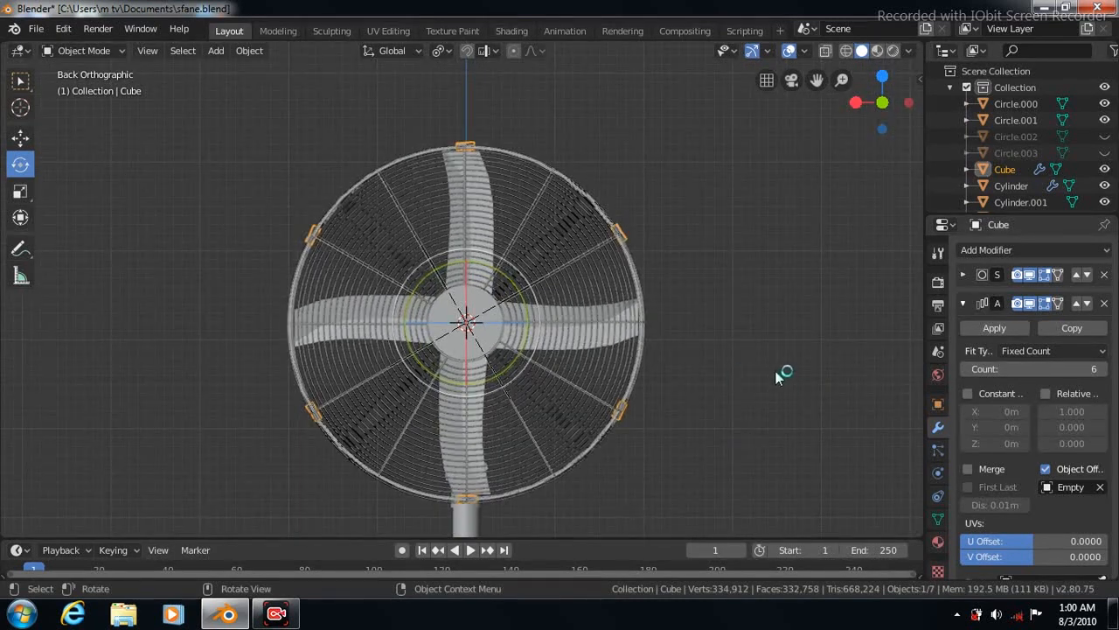
click(783, 383)
click(986, 329)
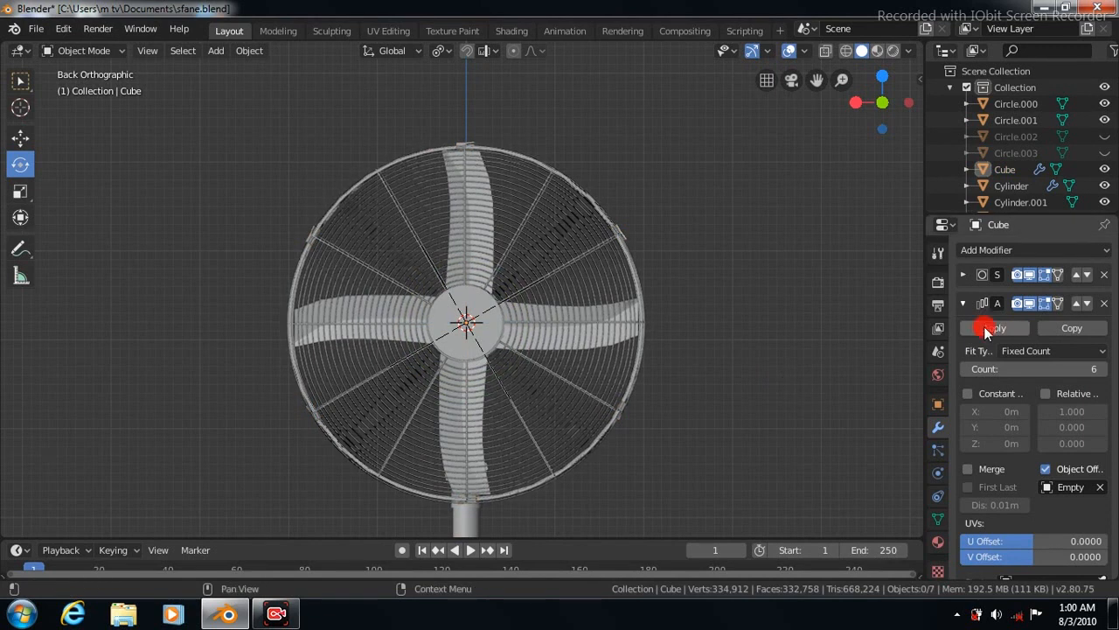
click(1104, 276)
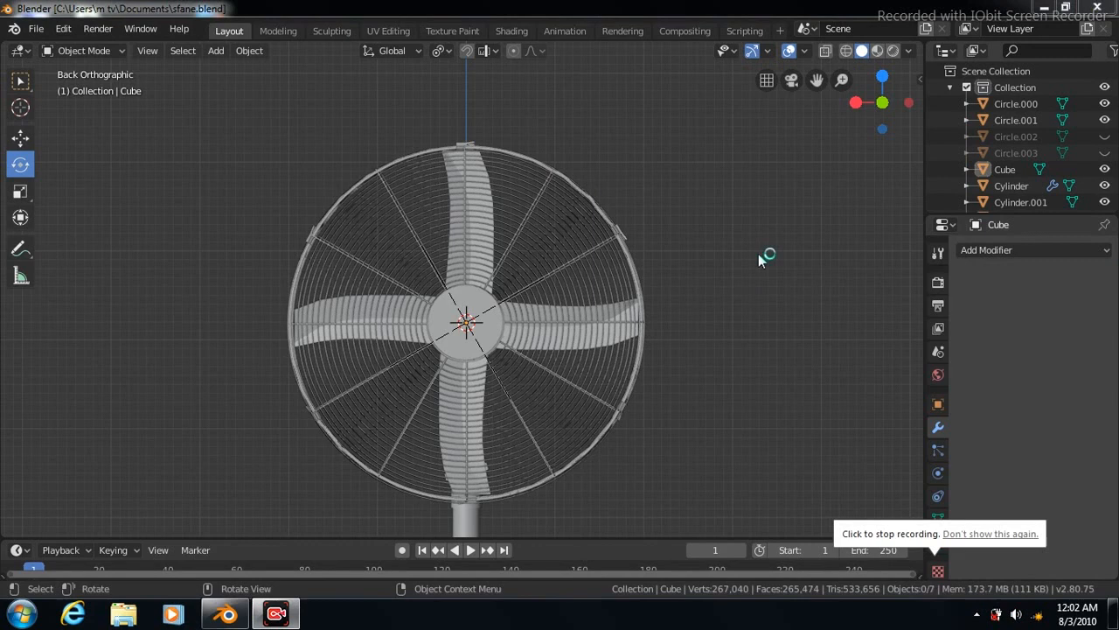
- In right view, add a 32-vertex cylinder with 1 m radius and 2 m depth and move it along Y clear of the grille
click(20, 81)
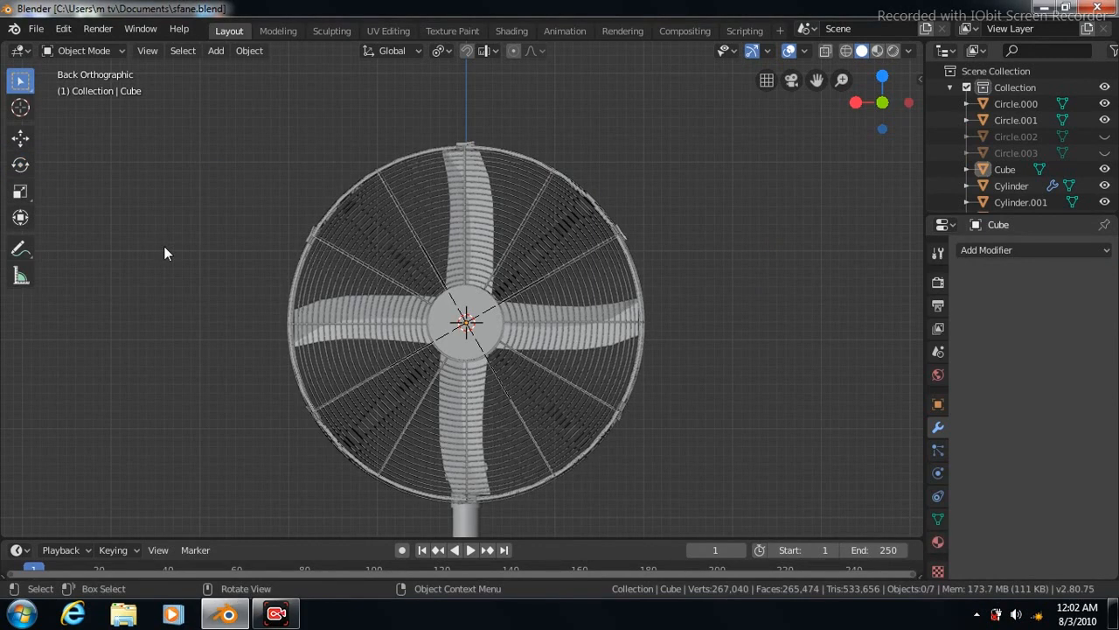
key(KP_3)
click(214, 50)
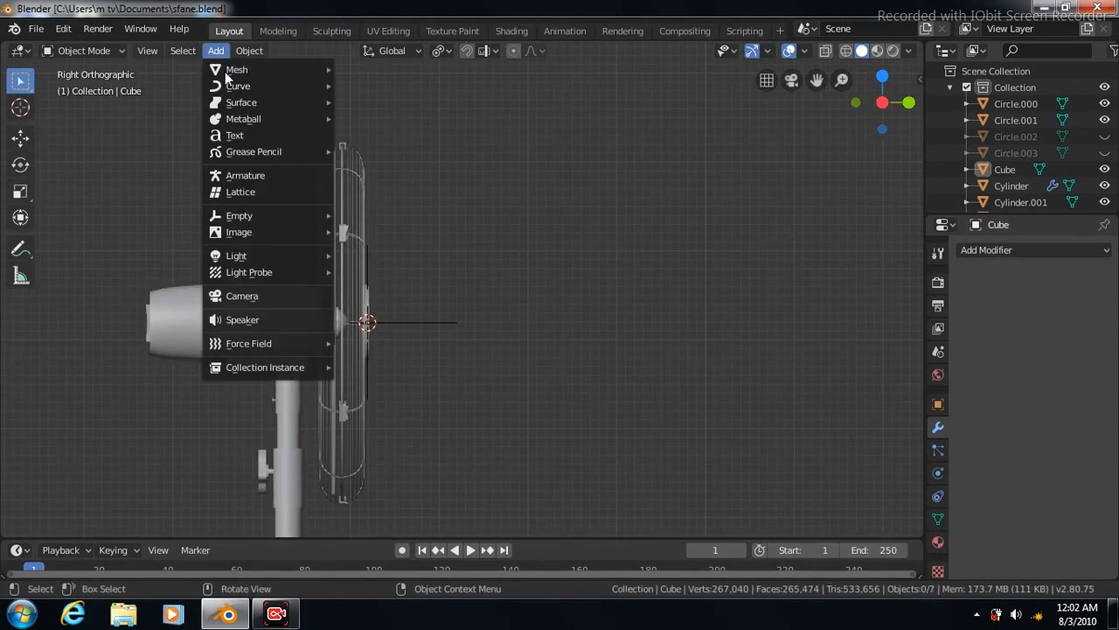
mouse_move(237, 67)
click(365, 149)
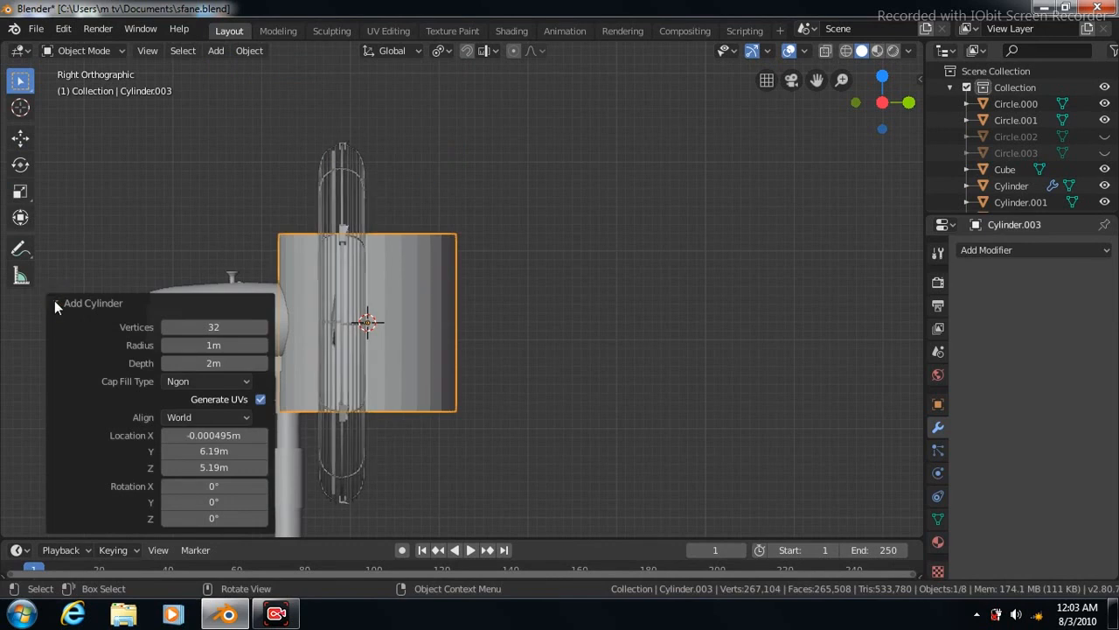
click(55, 302)
click(21, 140)
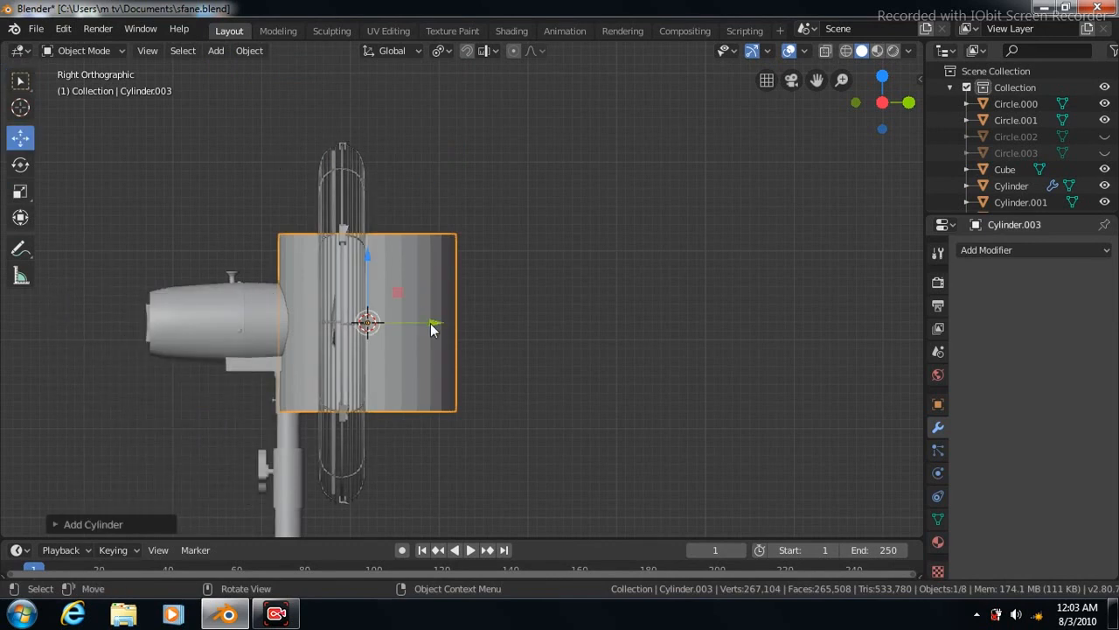
drag(489, 323, 627, 318)
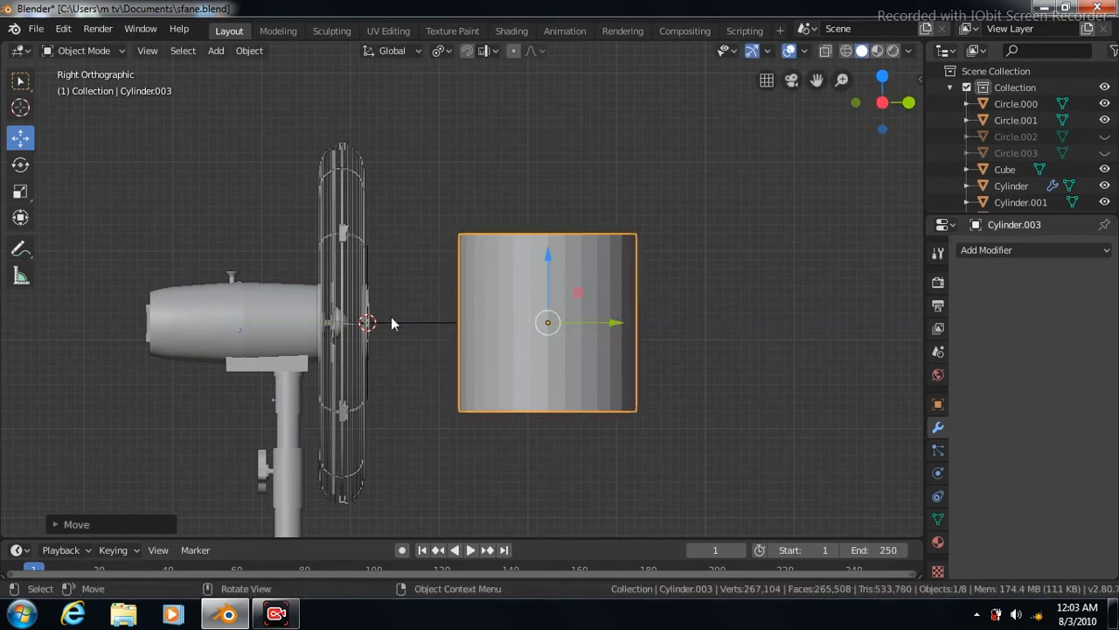
- Stretch the cylinder along Z to nearly twice its height and scale its bottom ring of vertices down so it tapers like a cup
click(21, 192)
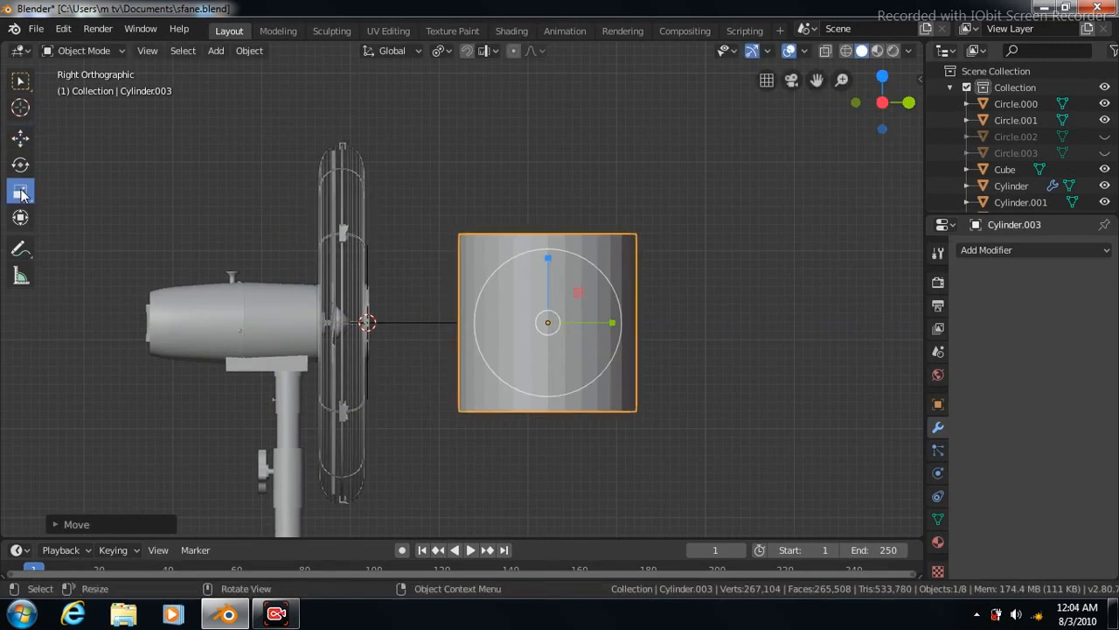
drag(549, 252, 547, 165)
key(Tab)
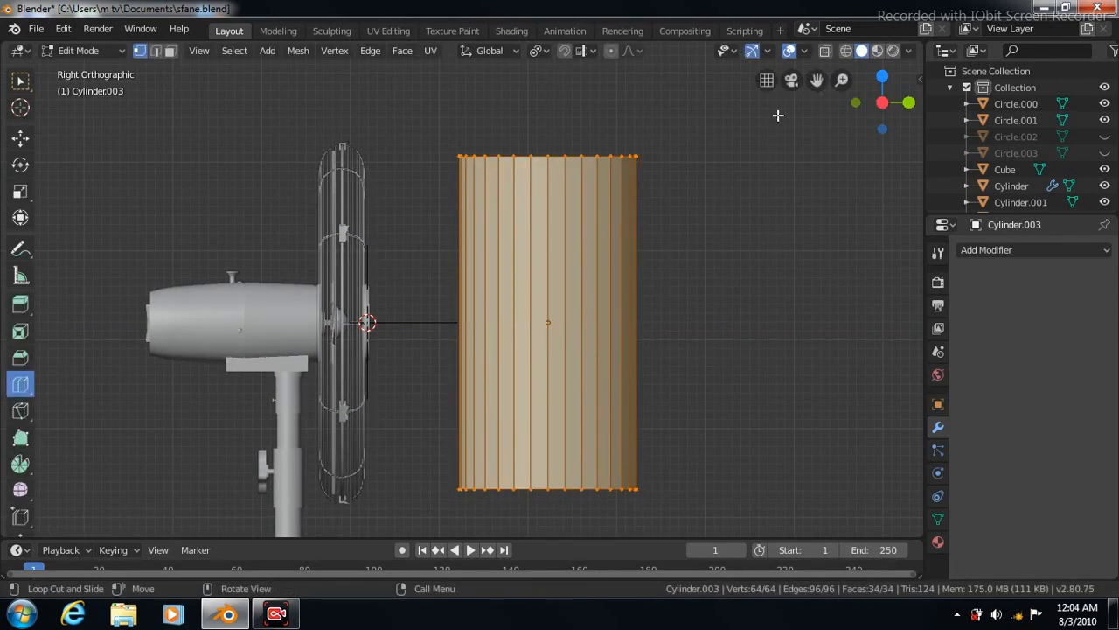
click(825, 52)
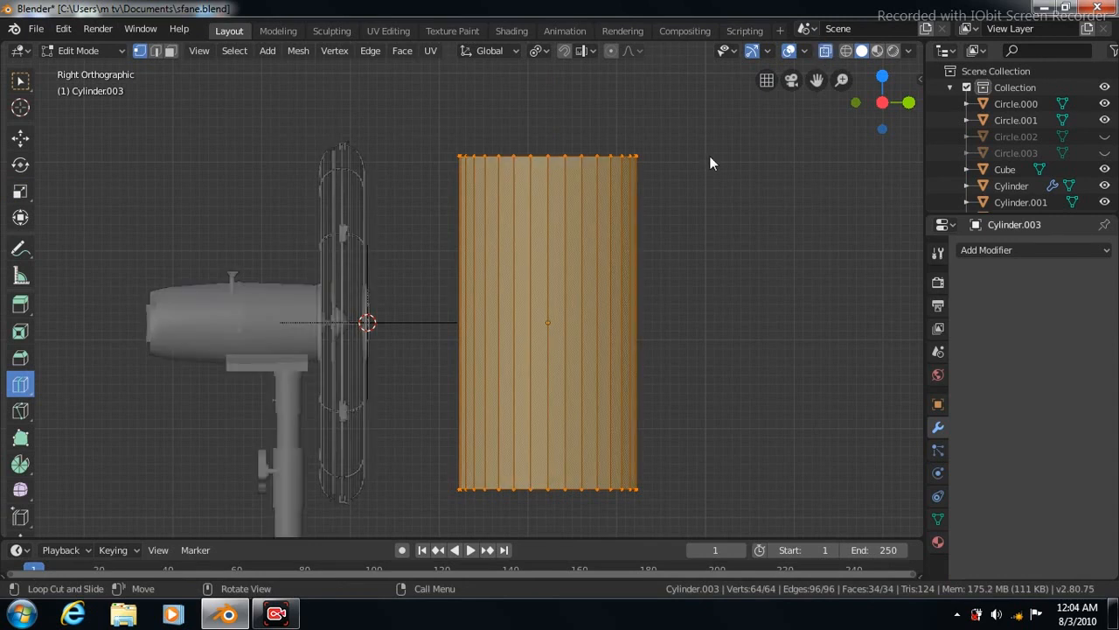
key(w)
drag(442, 473, 665, 503)
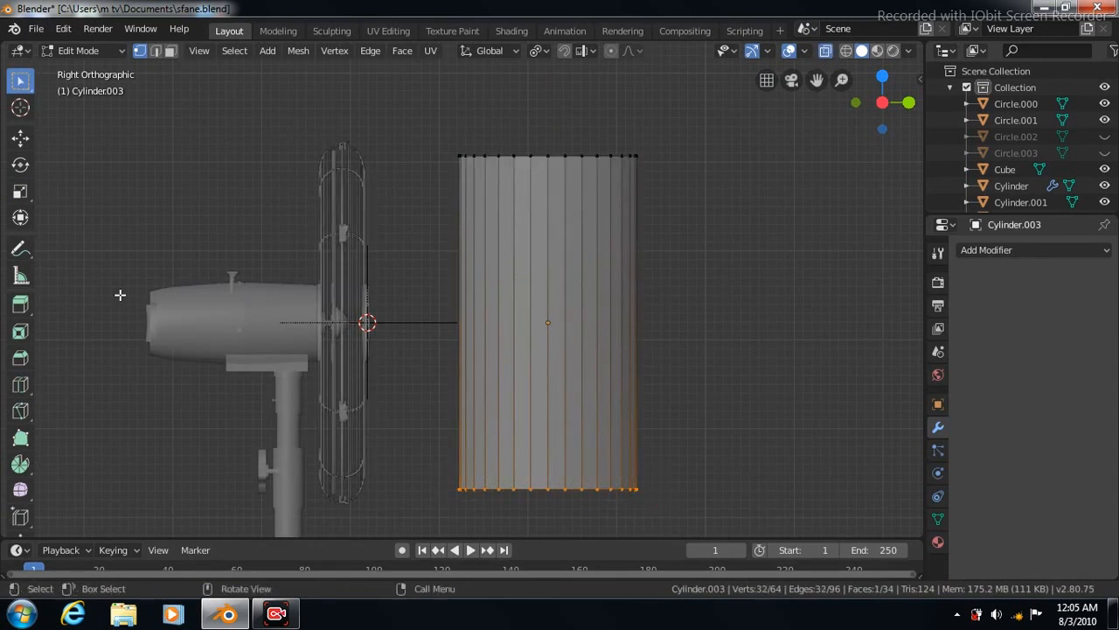
click(20, 191)
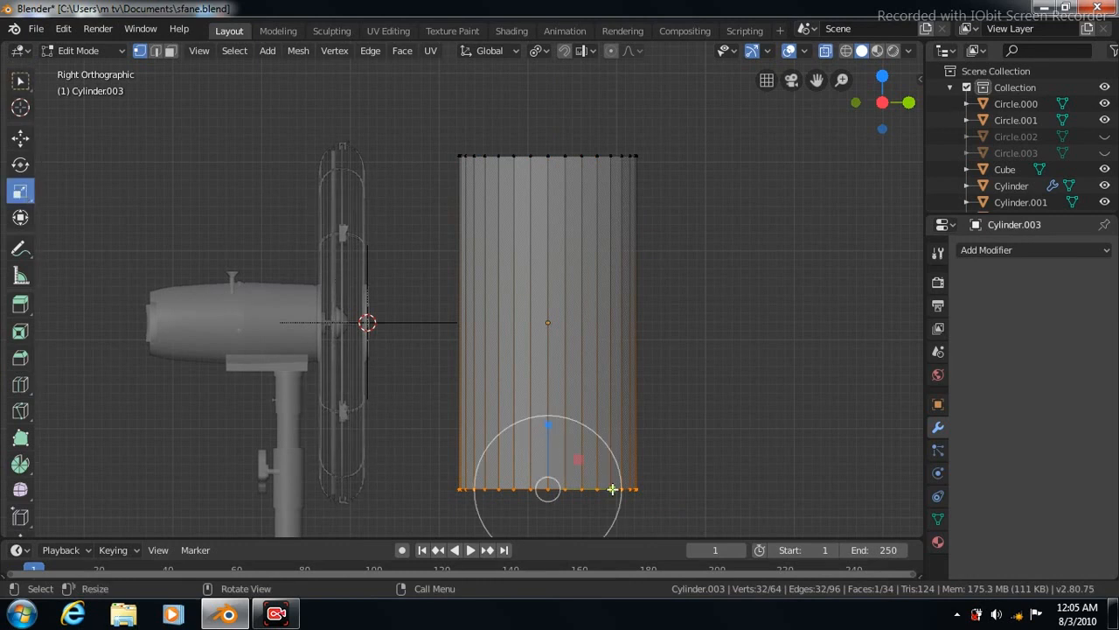
mouse_move(614, 488)
mouse_down()
mouse_move(573, 491)
mouse_move(592, 488)
mouse_up()
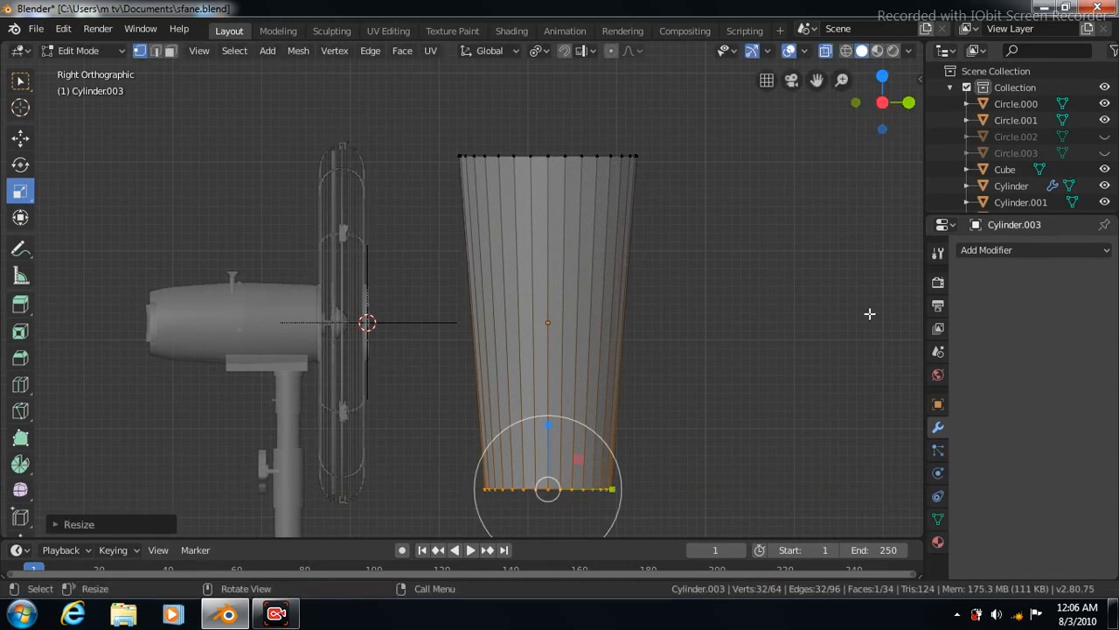
- Add two horizontal loop cuts to the tapered cylinder, one about a fifth below its top edge and one just above its bottom edge
click(20, 385)
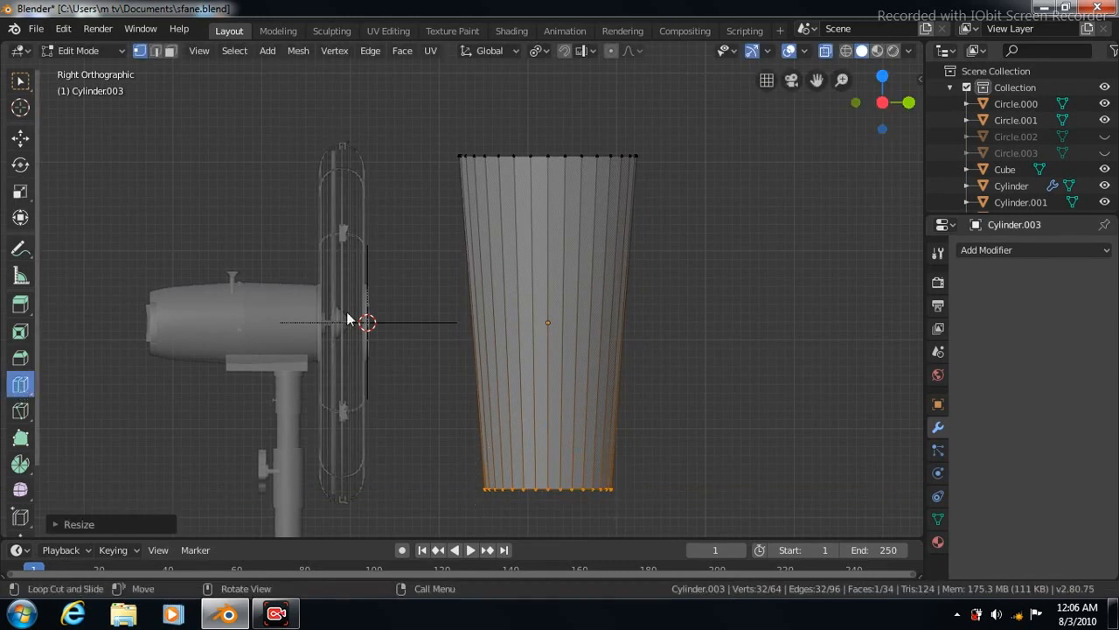
click(611, 302)
drag(611, 270, 610, 219)
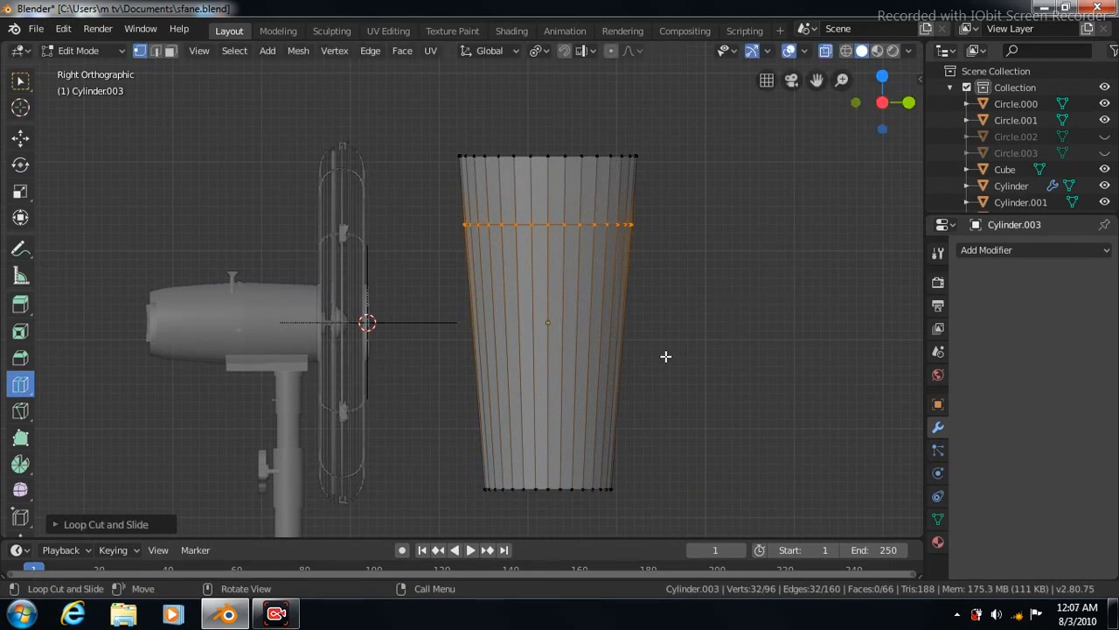
drag(597, 356, 598, 395)
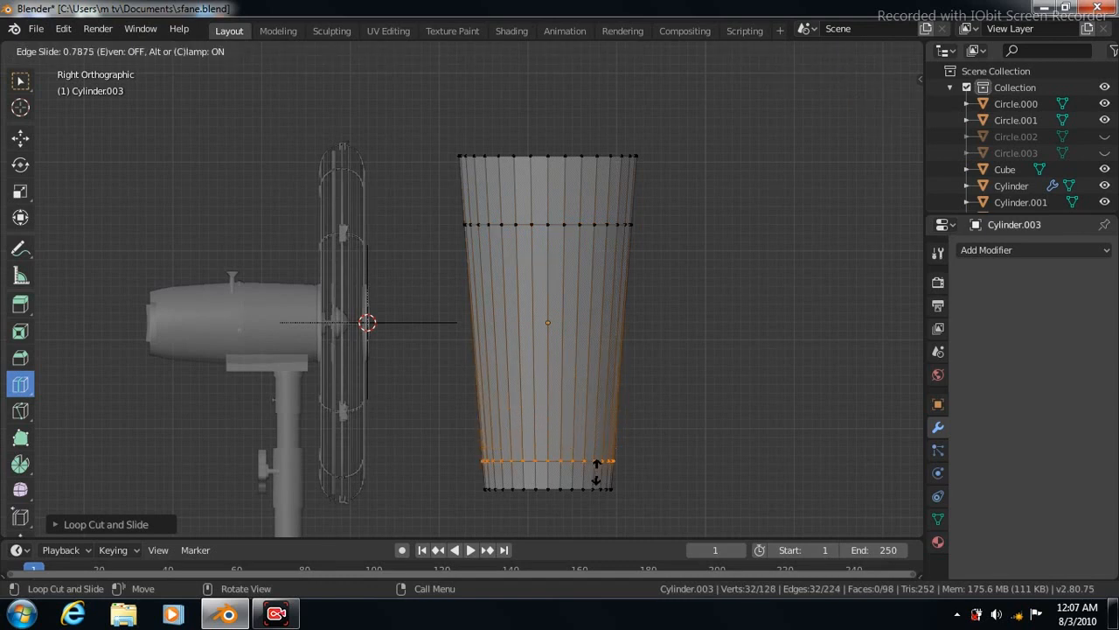
drag(595, 470, 594, 468)
click(826, 53)
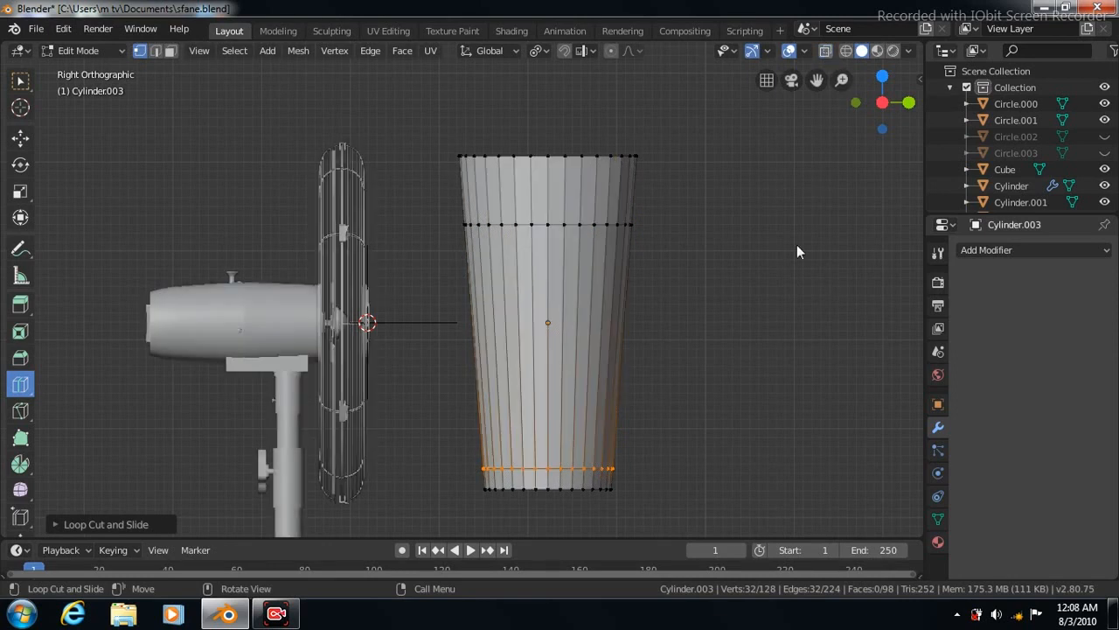
- Select the ring of side faces in the tapered cylinder's top band and inset them
click(21, 82)
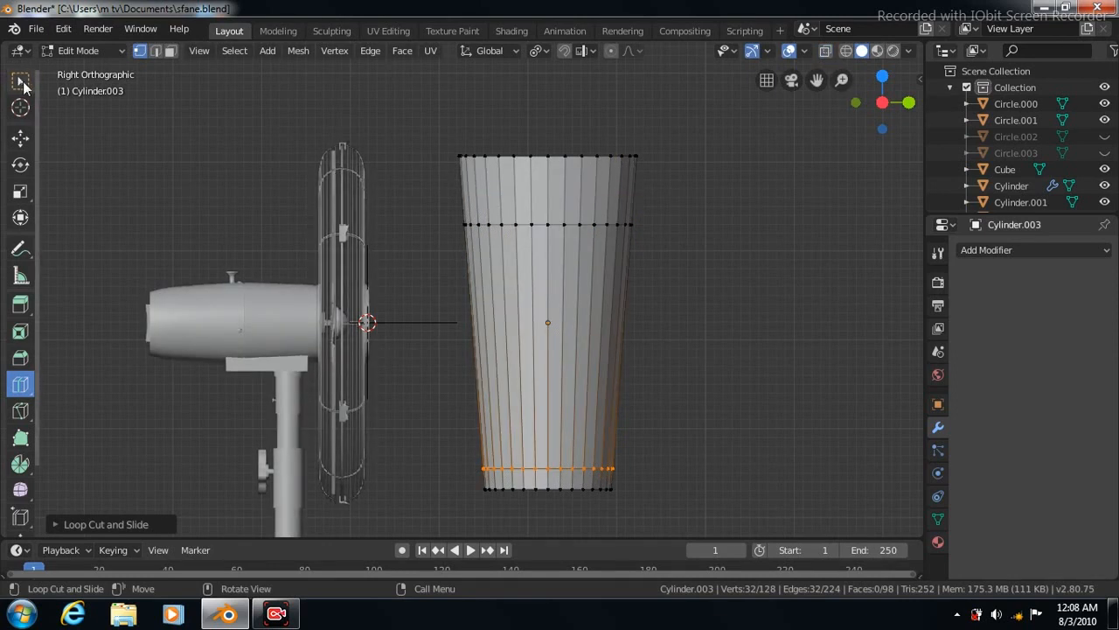
click(541, 185)
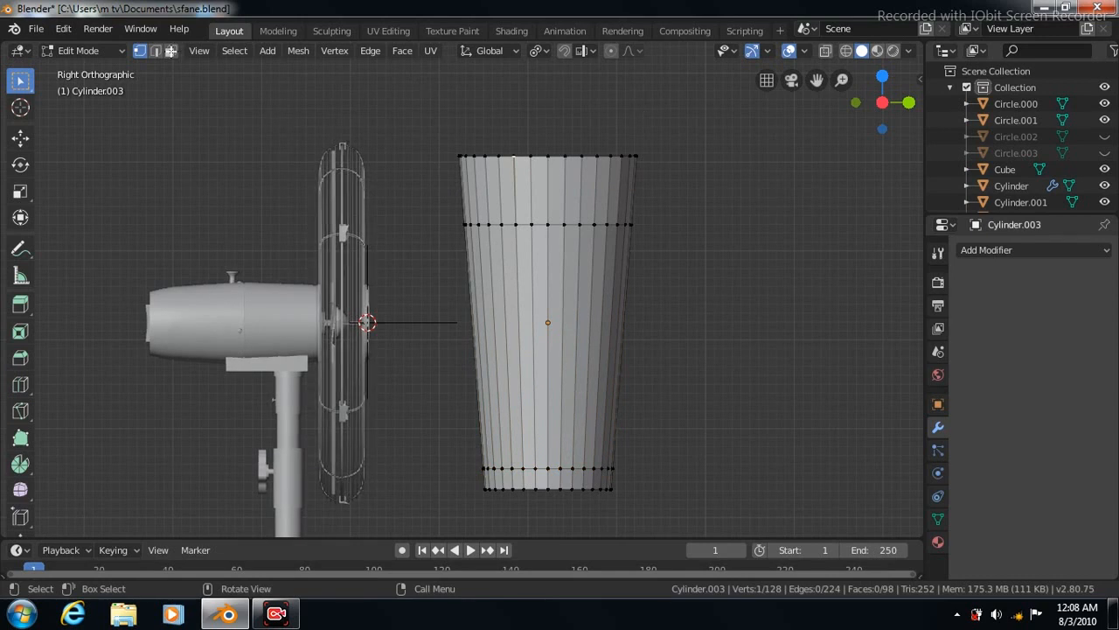
click(170, 51)
click(547, 188)
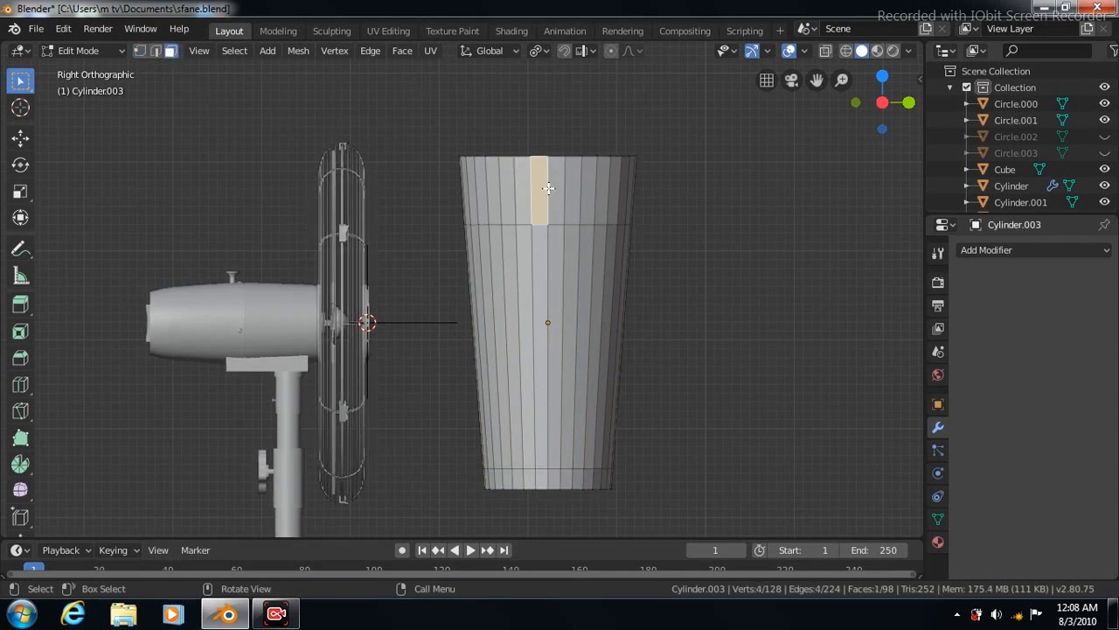
ctrl+alt+click(548, 188)
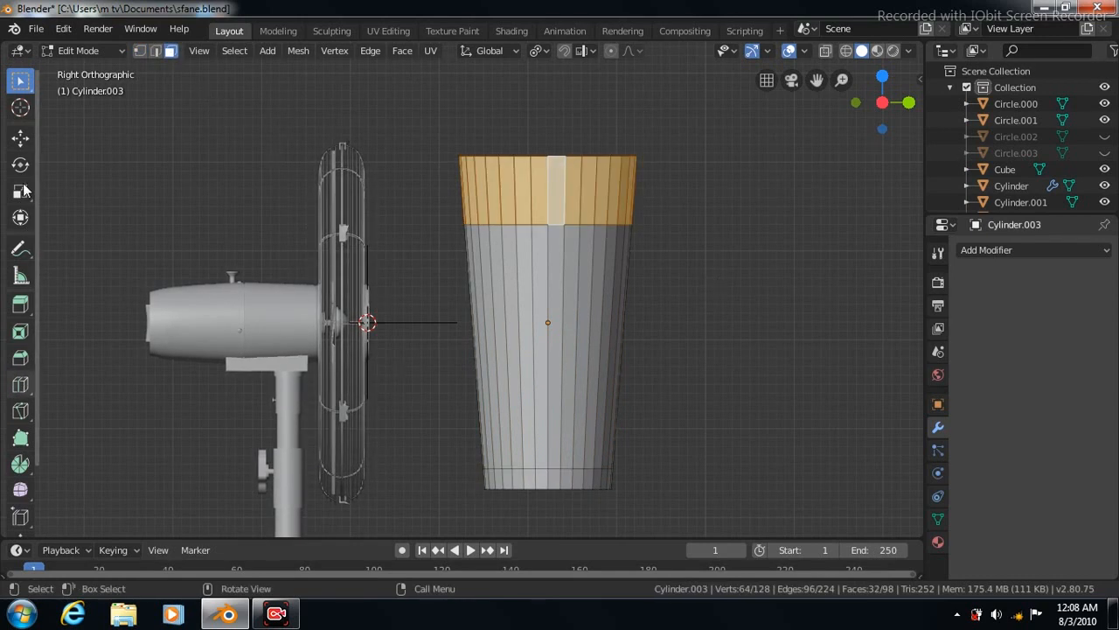
key(s)
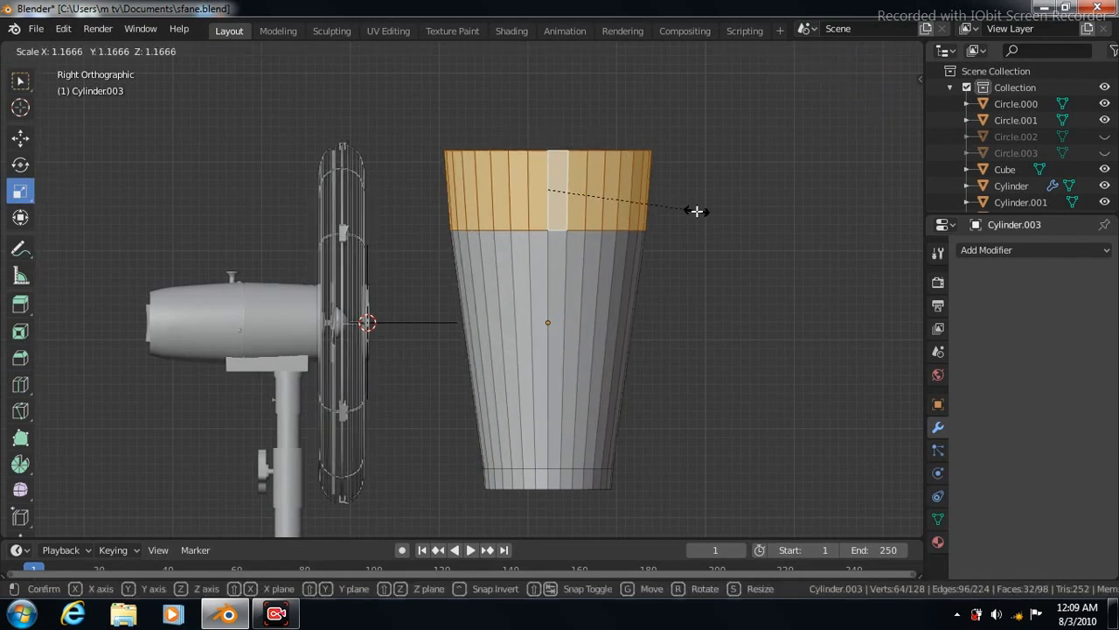
click(697, 211)
click(402, 50)
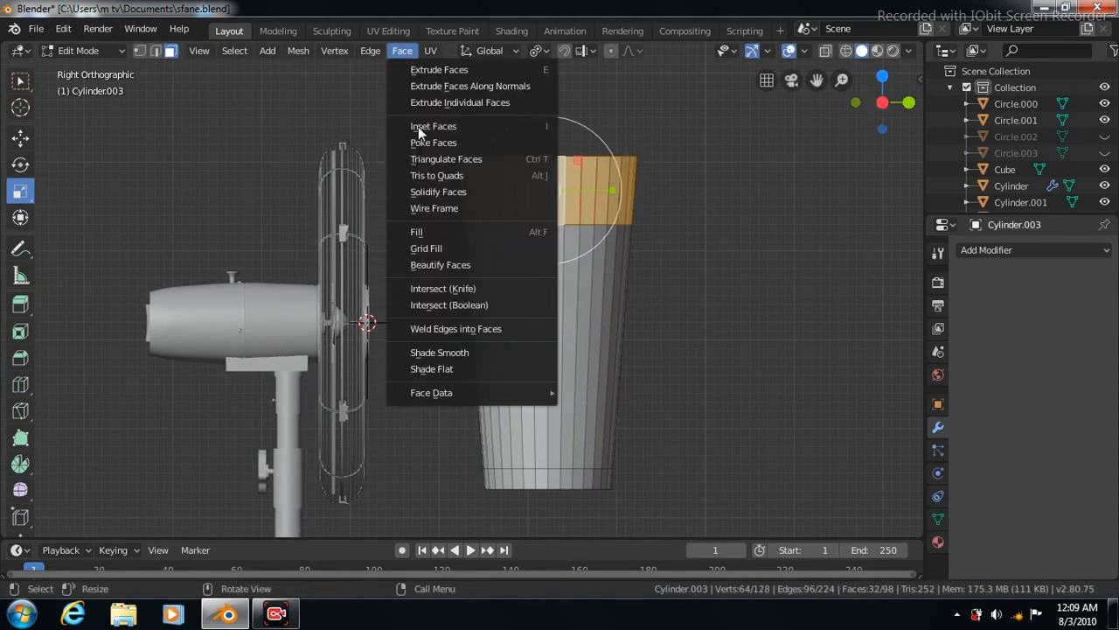
click(418, 126)
click(418, 126)
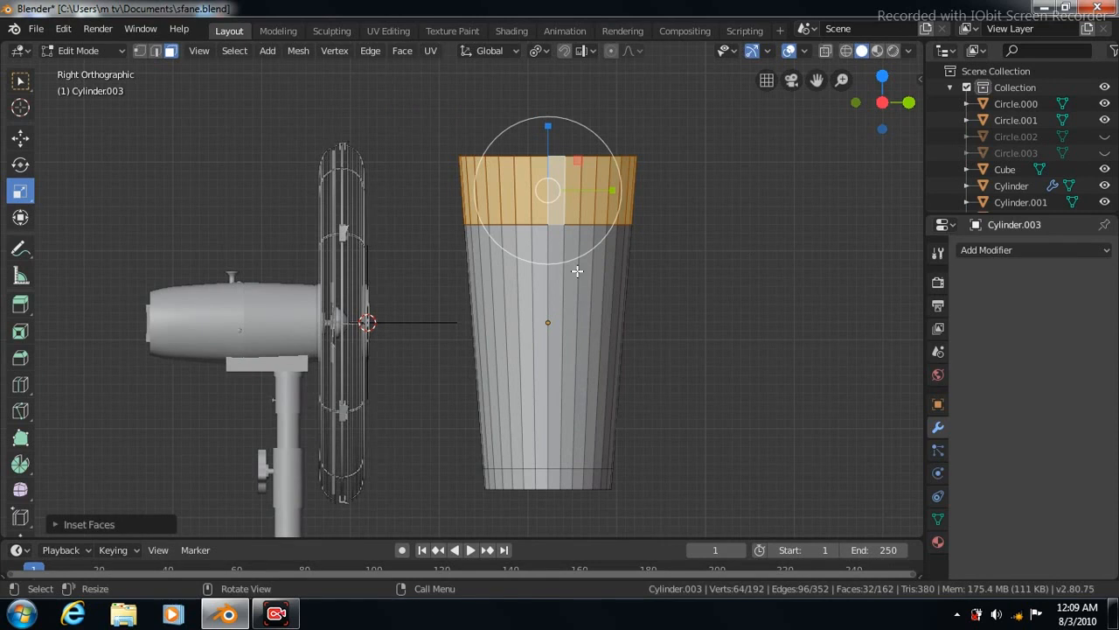
- Scale the inset top band outward into a protruding rim and reduce its height slightly along Z
key(s)
click(700, 208)
drag(547, 125, 548, 133)
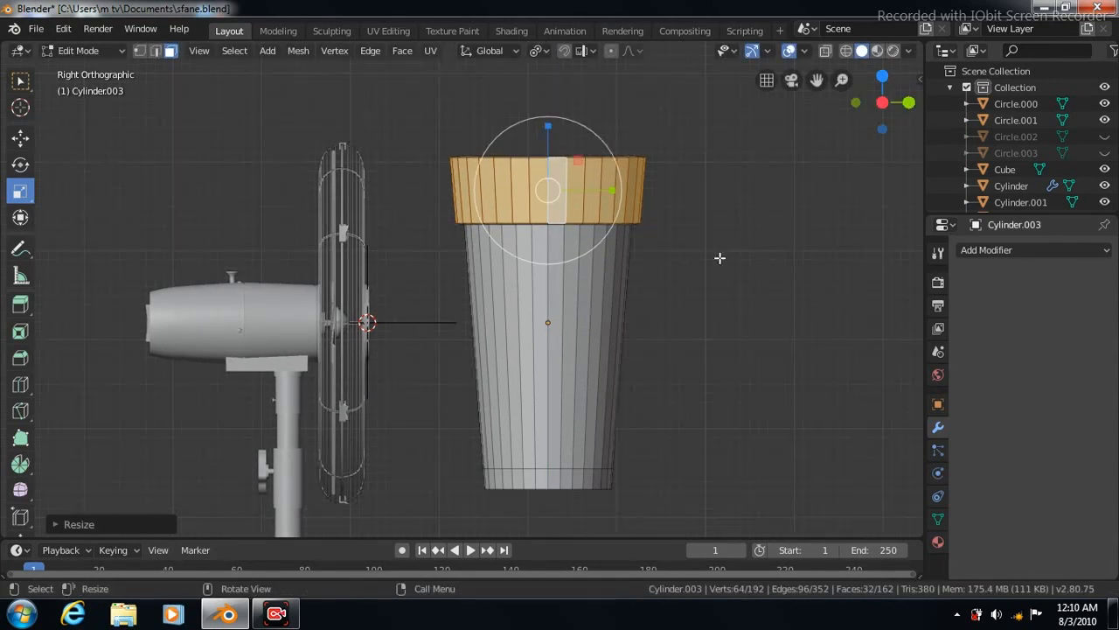
- Add 2 loop cuts in the narrow bottom band and scale them outward by 1.059 to form a slight bulge
click(558, 478)
click(56, 522)
click(262, 393)
click(21, 190)
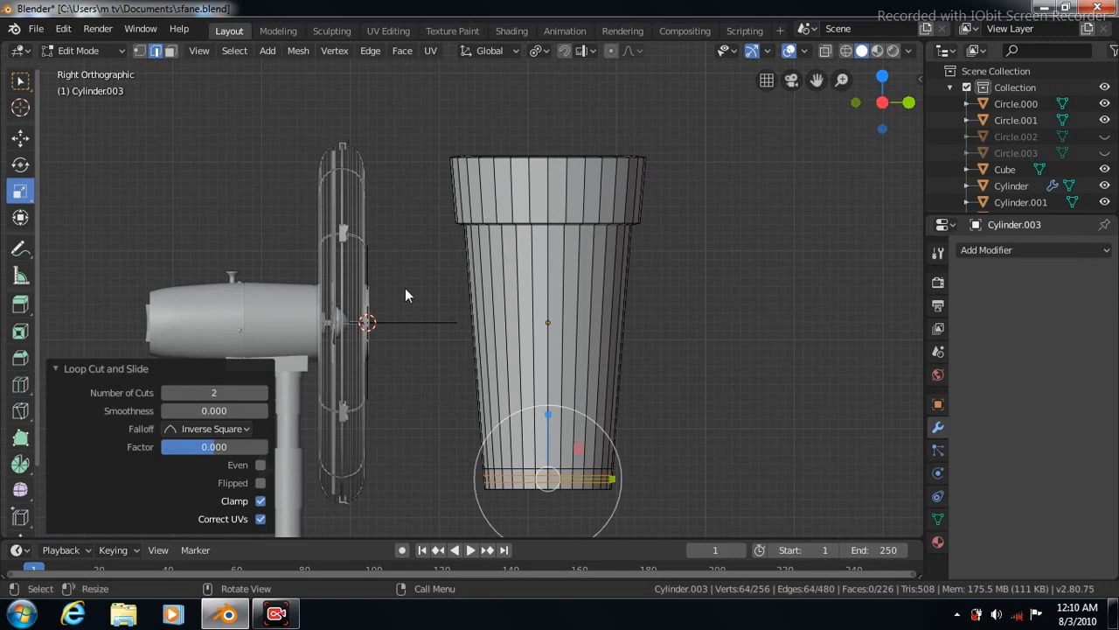
drag(675, 477, 680, 482)
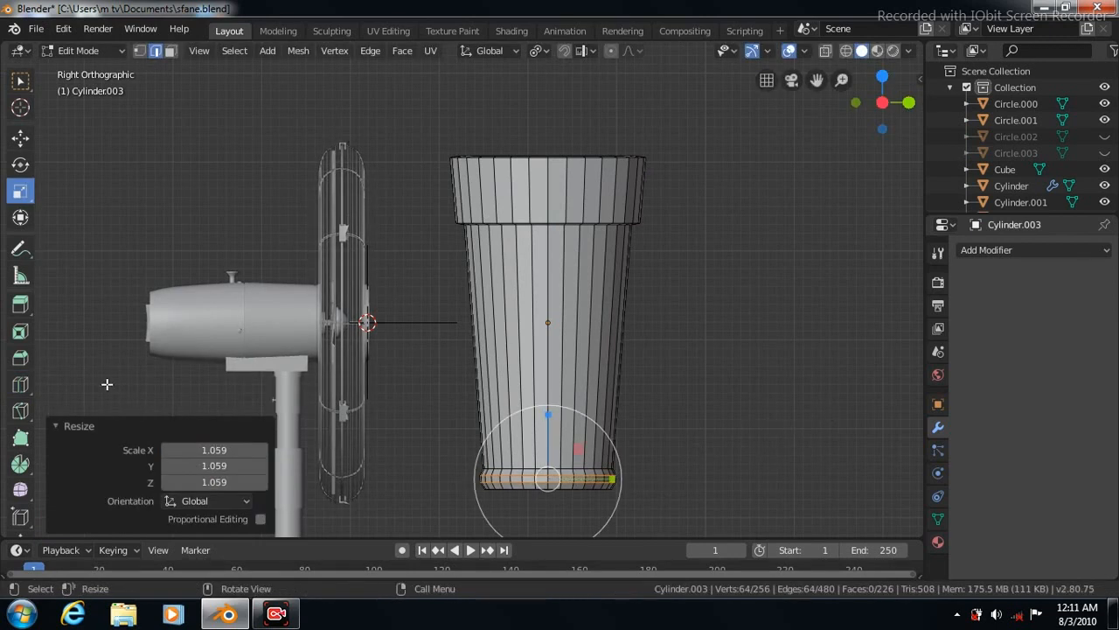
- Check the cup-shaped cylinder from above, then add 1 horizontal loop cut midway up its bottom band
key(KP_8)
key(KP_7)
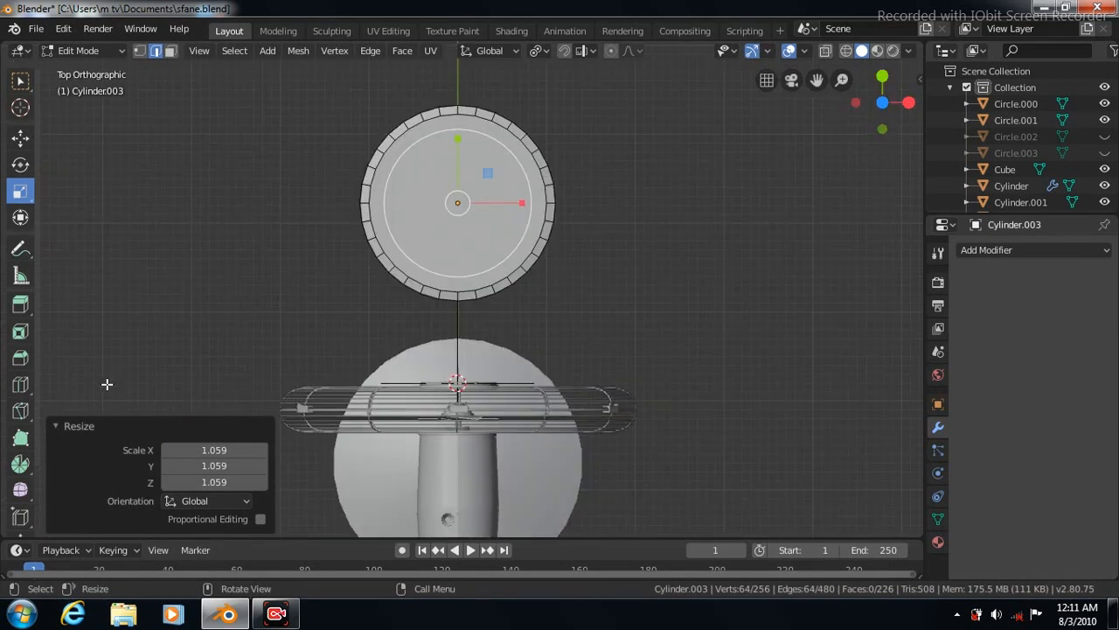
key(KP_3)
click(19, 387)
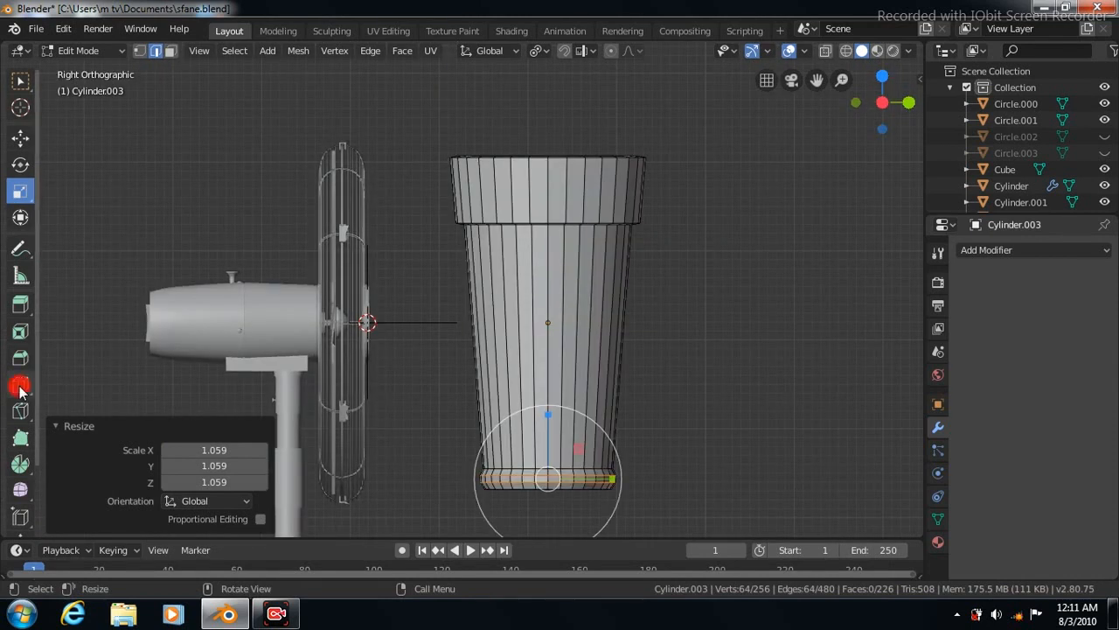
click(554, 479)
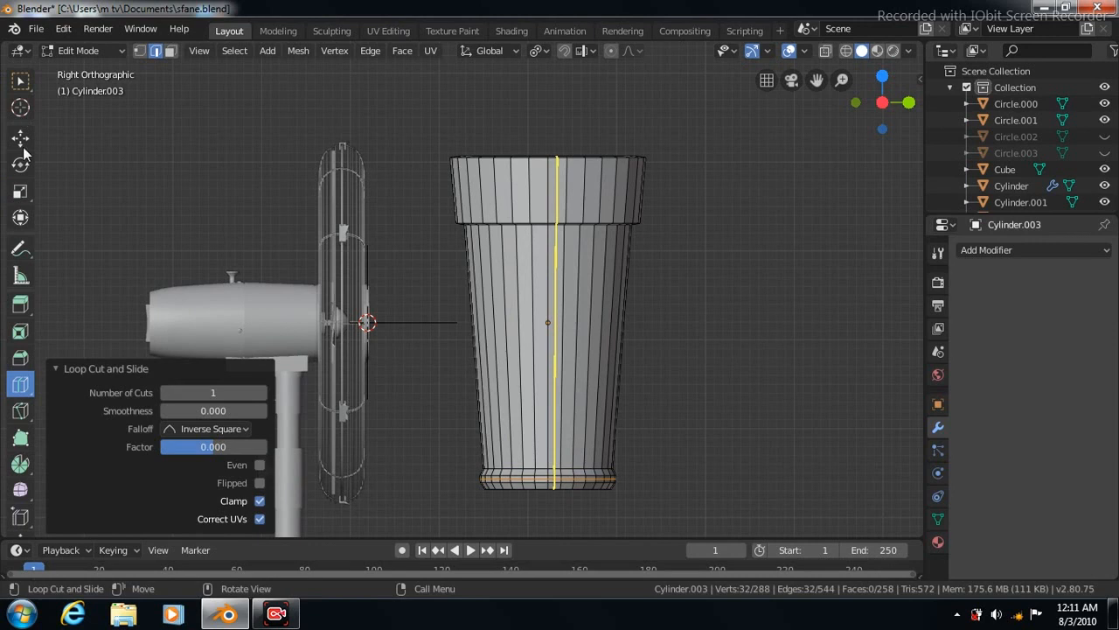
- Scale the new middle edge loop of the cup's bottom band outward by 1.011
click(20, 190)
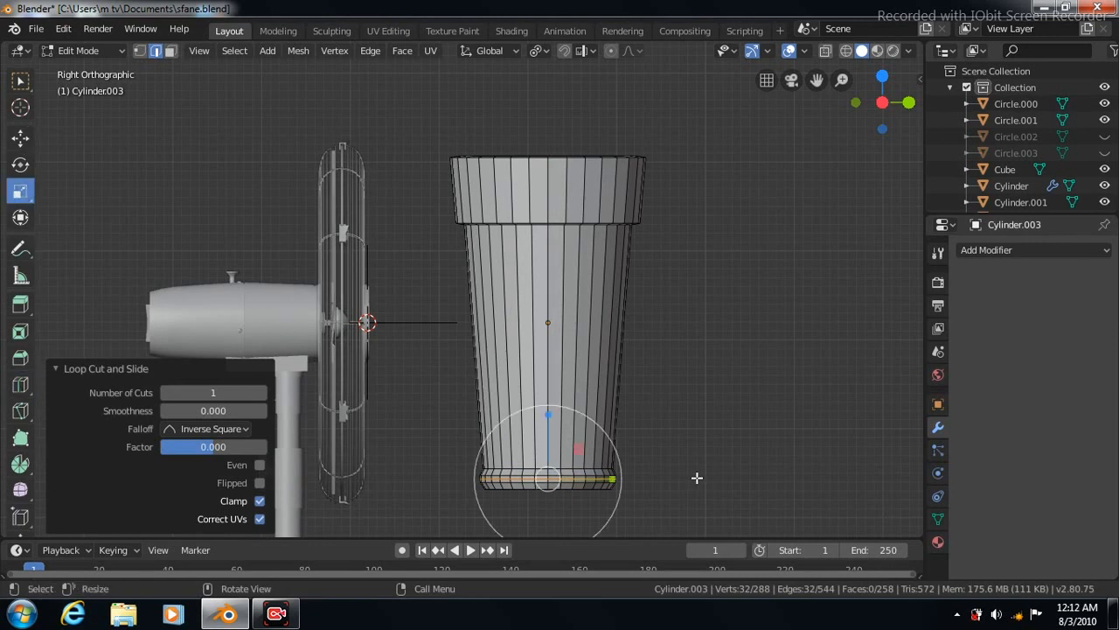
key(s)
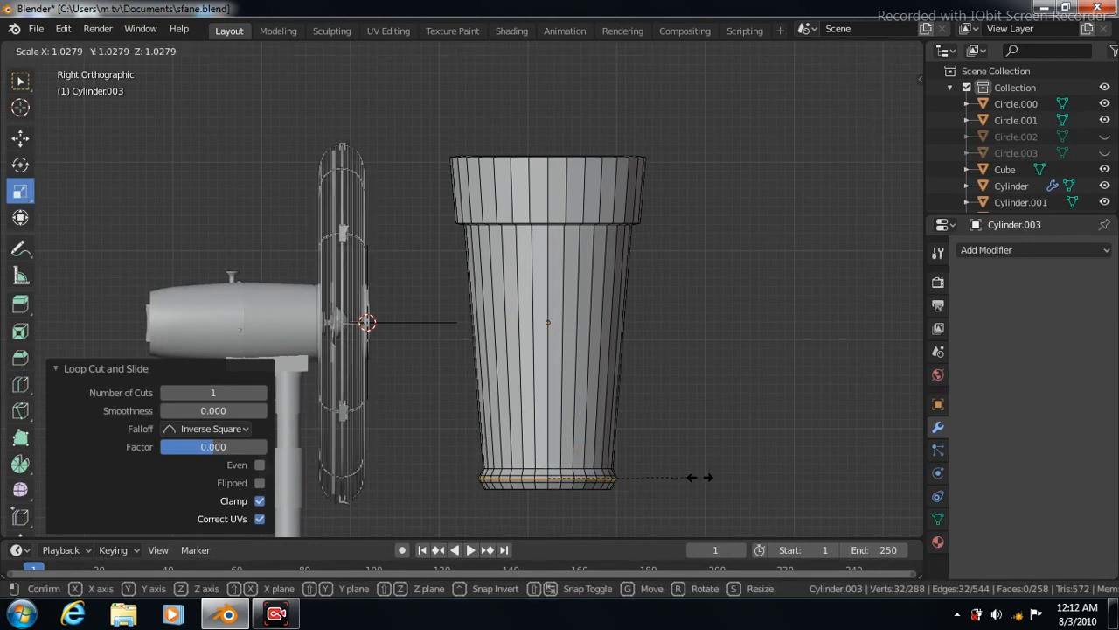
click(697, 479)
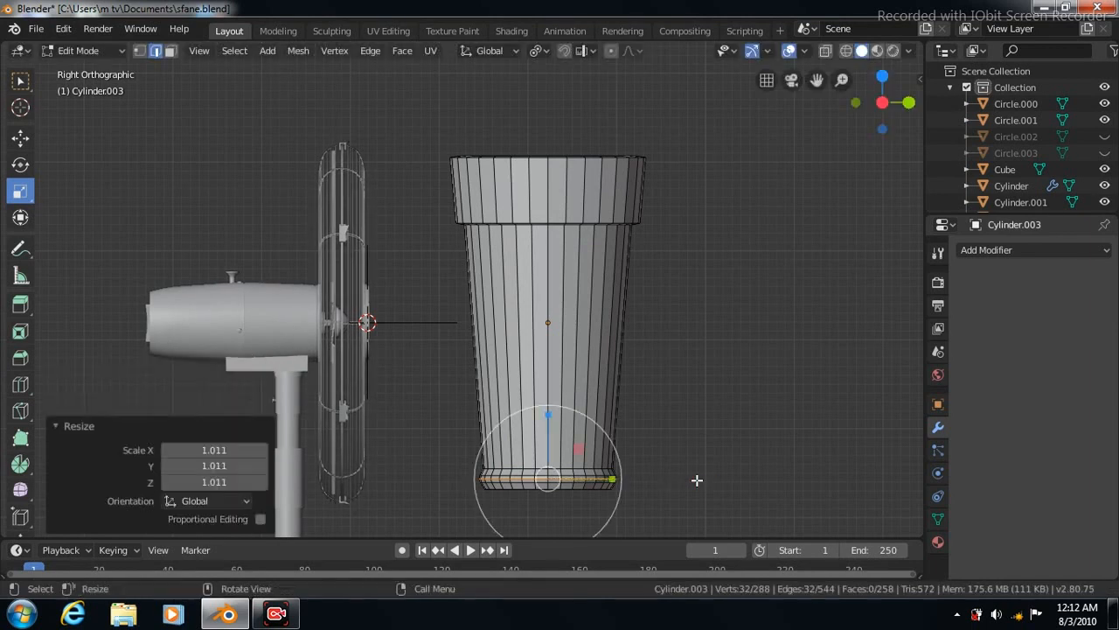
- Add a Subdivision Surface modifier to the cup and set its viewport subdivisions to 3
click(1108, 254)
click(784, 522)
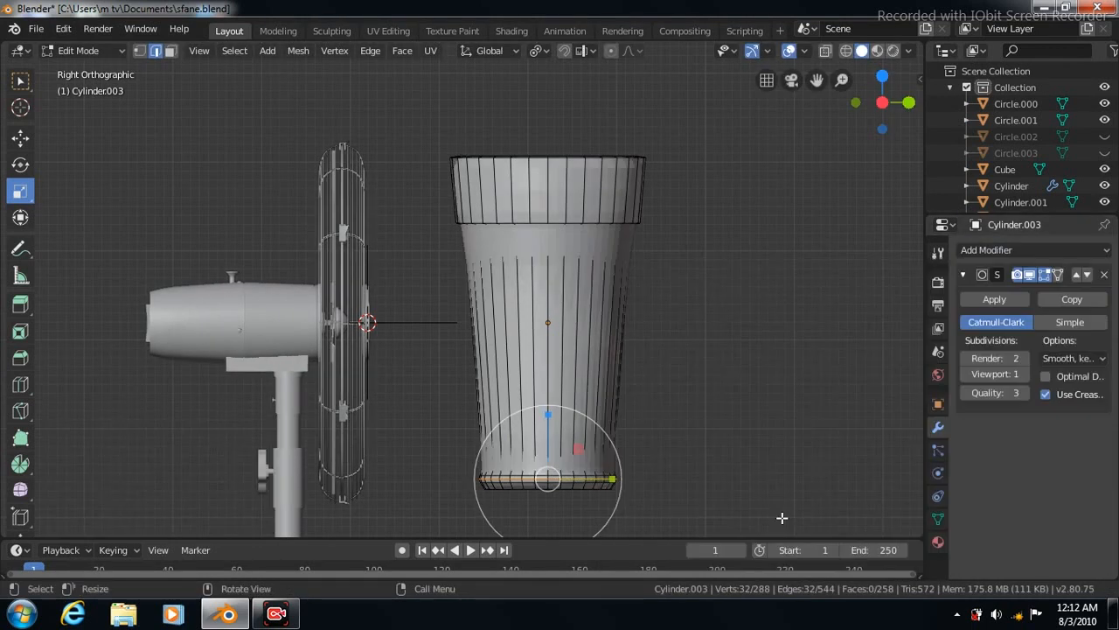
click(1025, 374)
click(1025, 374)
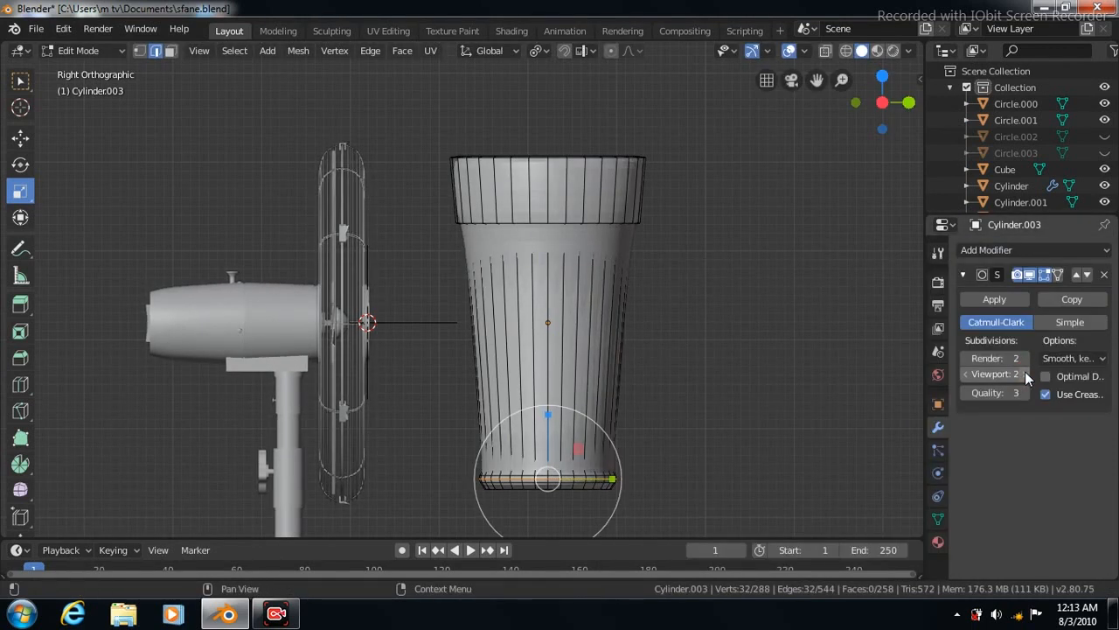
- Add two supporting loop cuts to the tapered body, one slid down to the bottom band (factor 0.973), one up under the rim (factor -0.964)
click(20, 384)
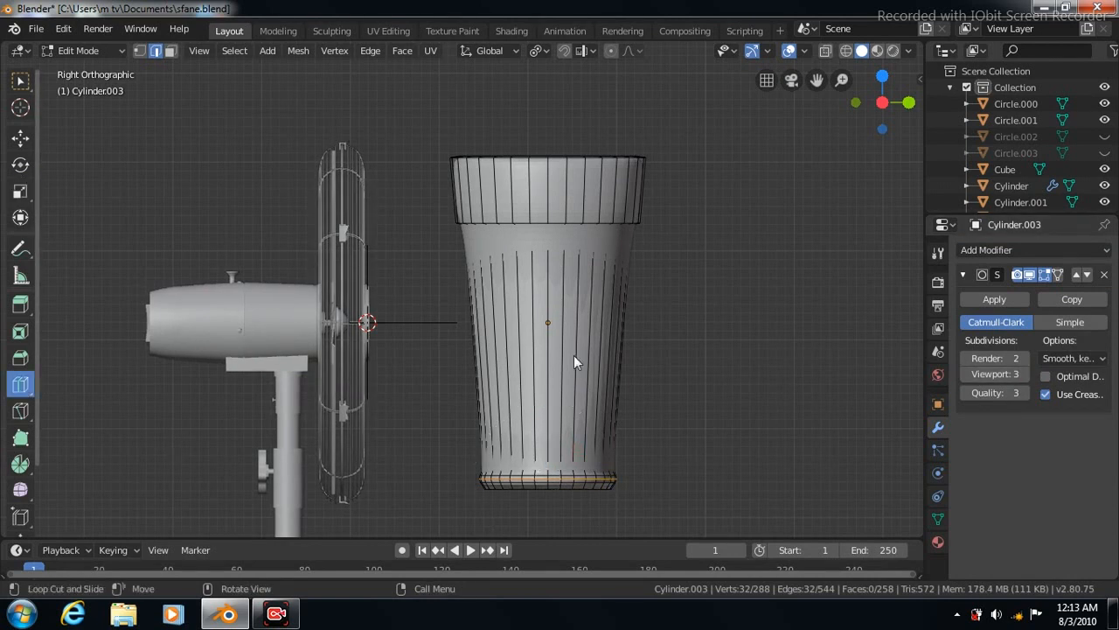
drag(565, 350, 562, 376)
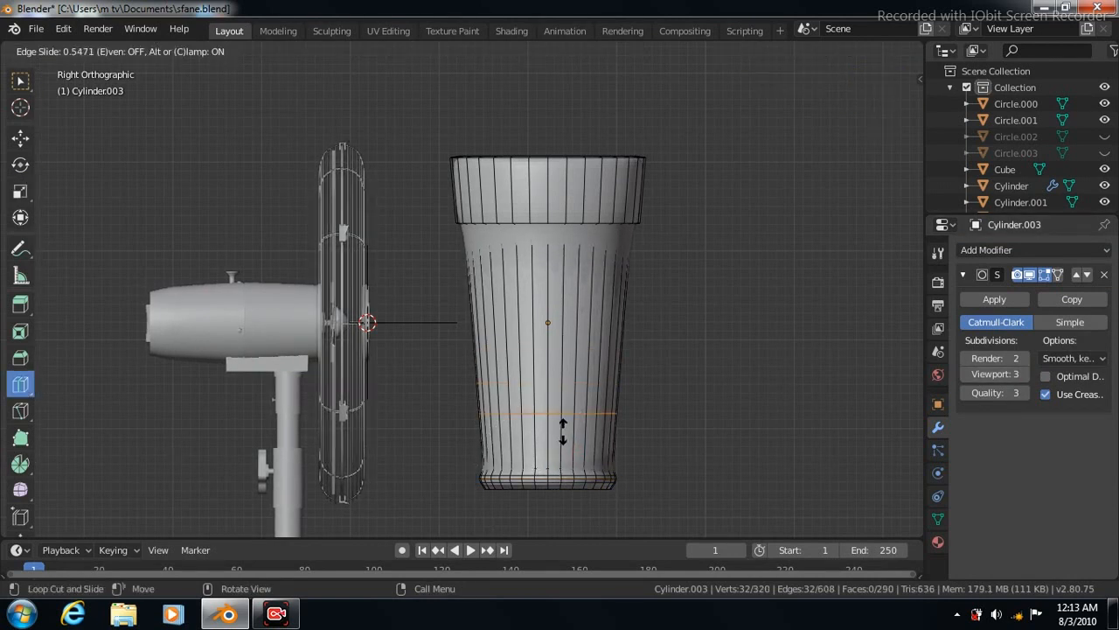
drag(563, 456, 564, 461)
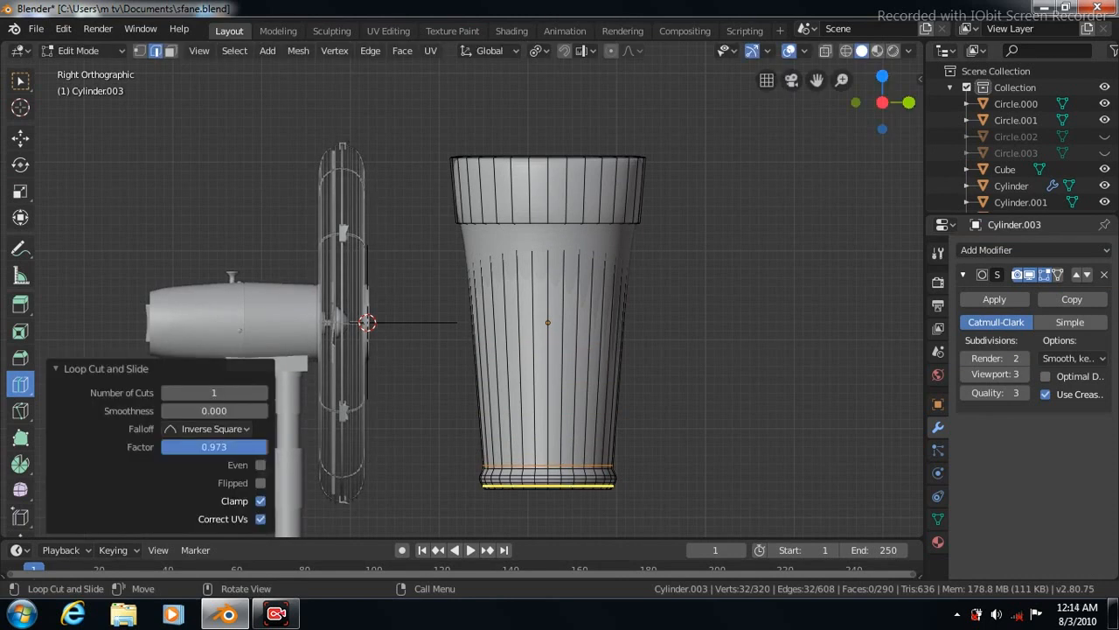
click(576, 341)
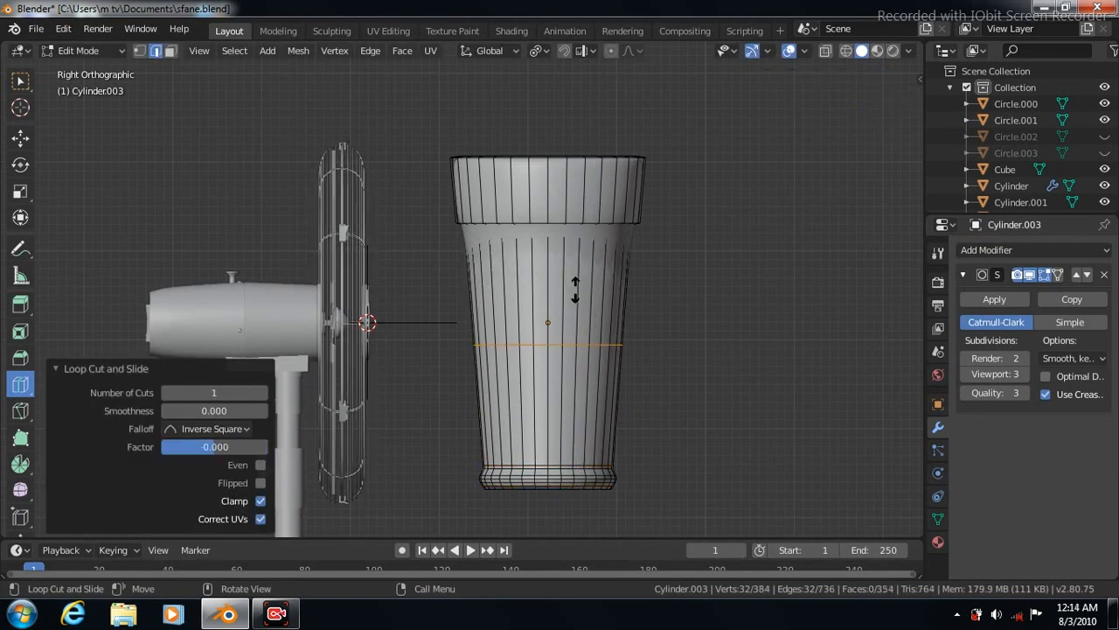
key(g)
key(g)
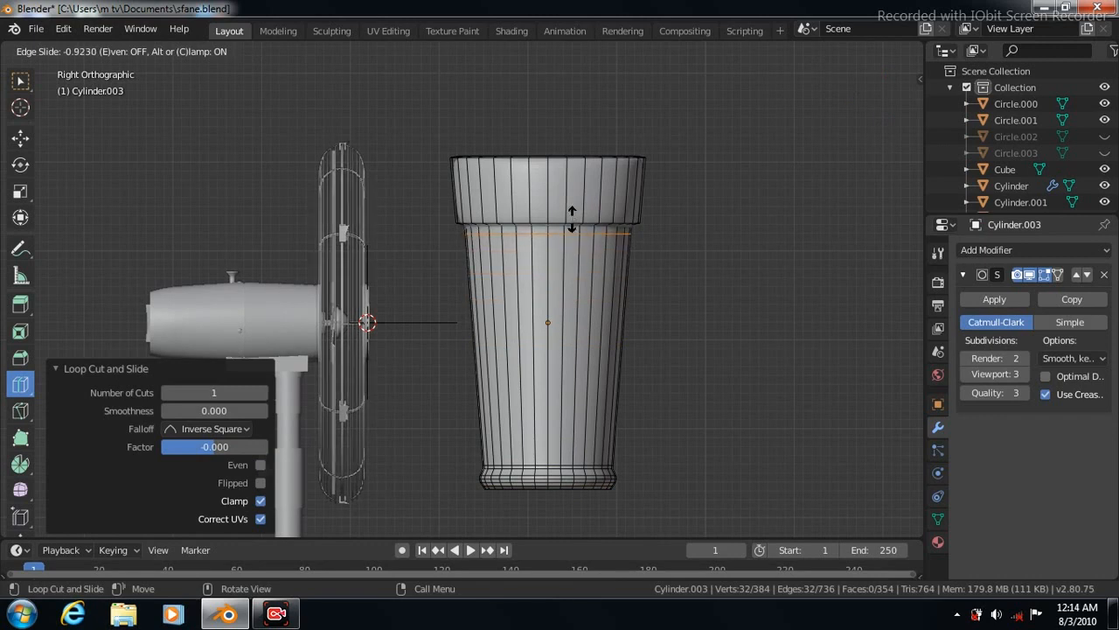
click(576, 217)
- Add loop cuts near the rim's lower and upper edges, the upper at factor -0.809, and check the smoothed shape in Object Mode
drag(584, 190, 583, 199)
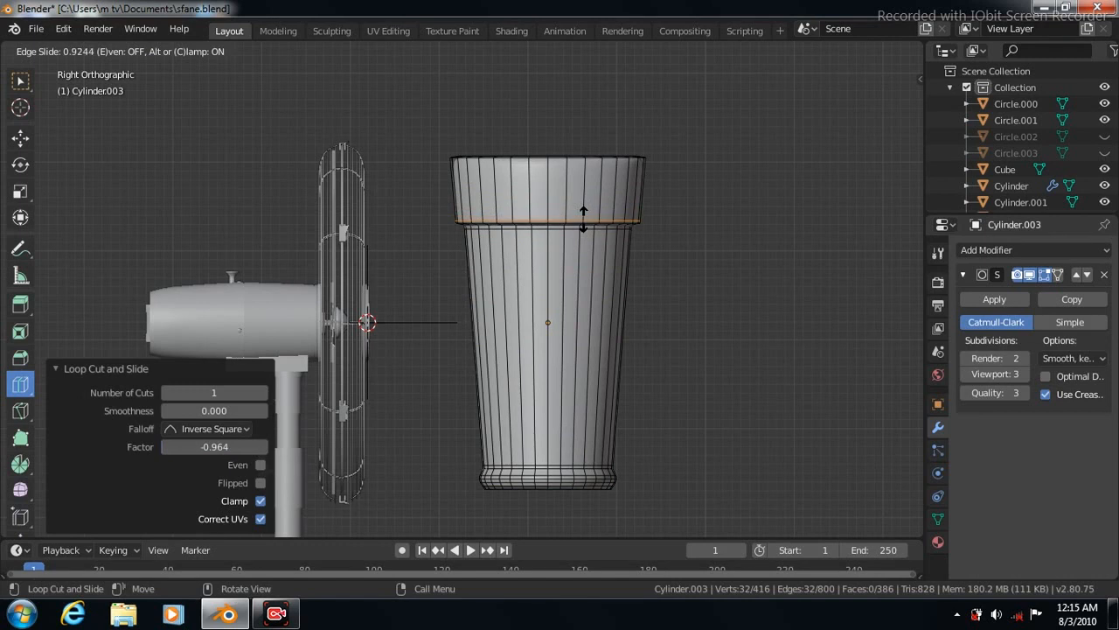
click(582, 207)
drag(584, 188, 584, 163)
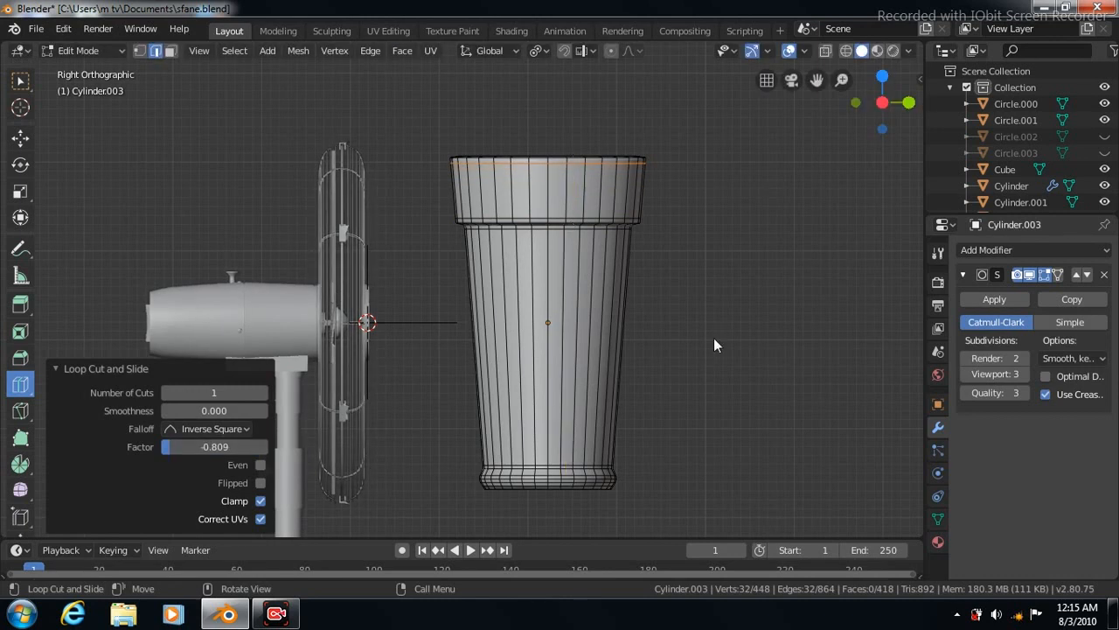
key(Tab)
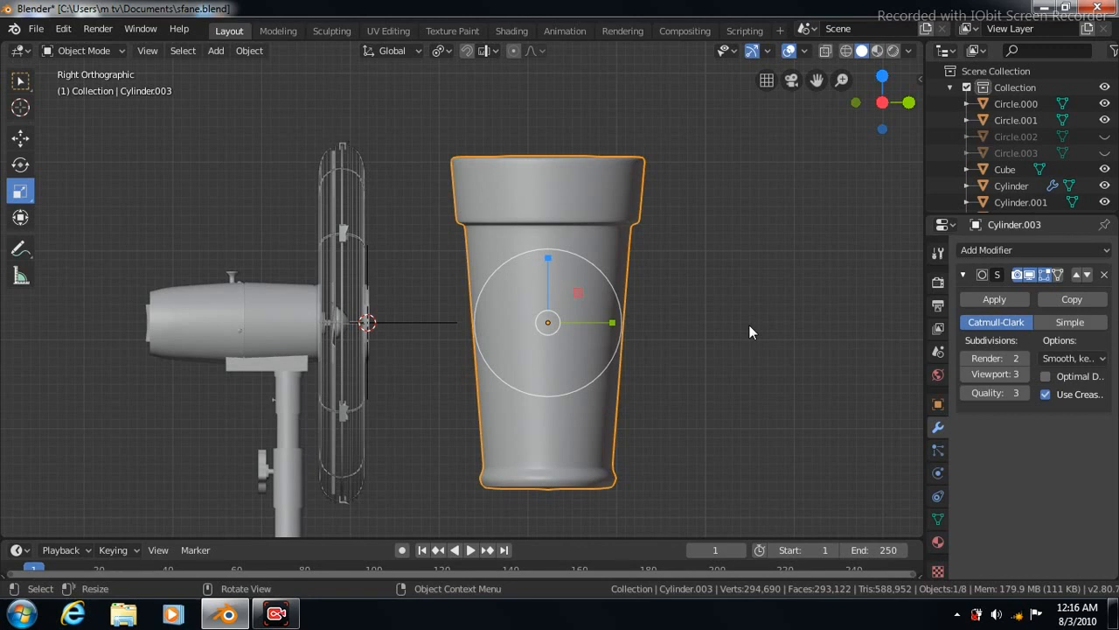
key(Tab)
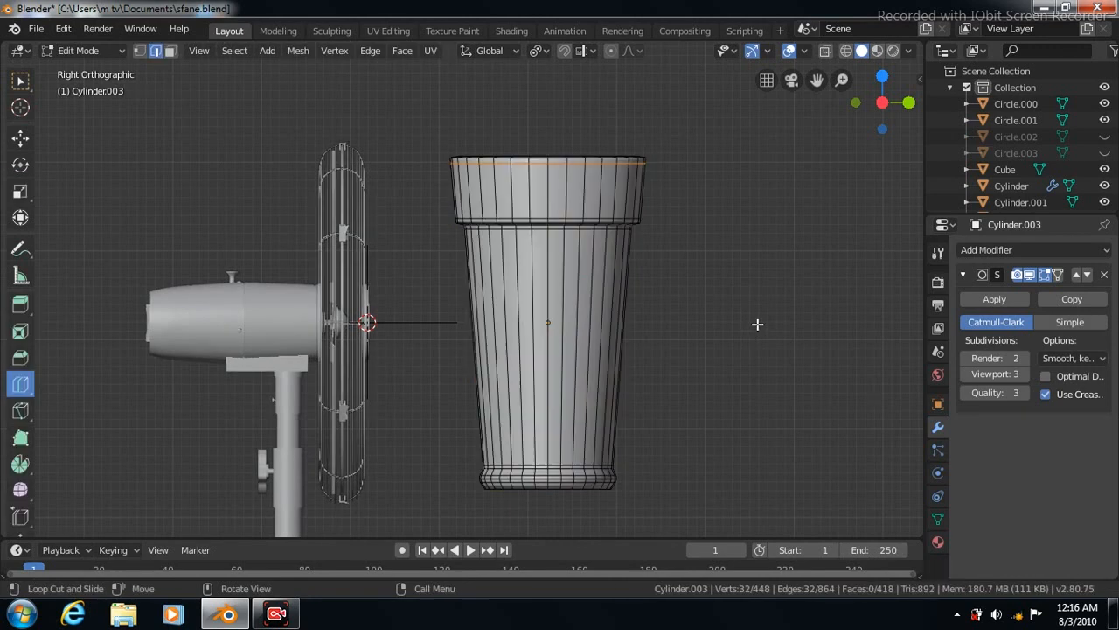
- Add 2 loop cuts around the underside ledge of the protruding rim
middle_drag(737, 379, 743, 324)
click(567, 179)
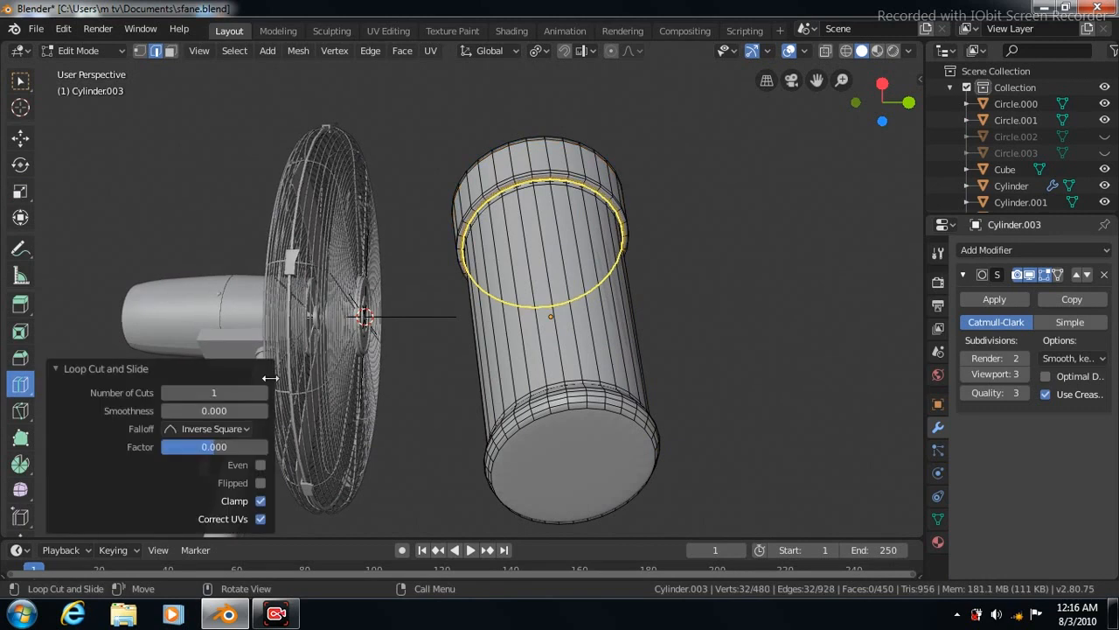
click(262, 391)
- Select the circular end face at the cup's narrow bottom and inset it by about 0.096 m
click(169, 49)
click(20, 82)
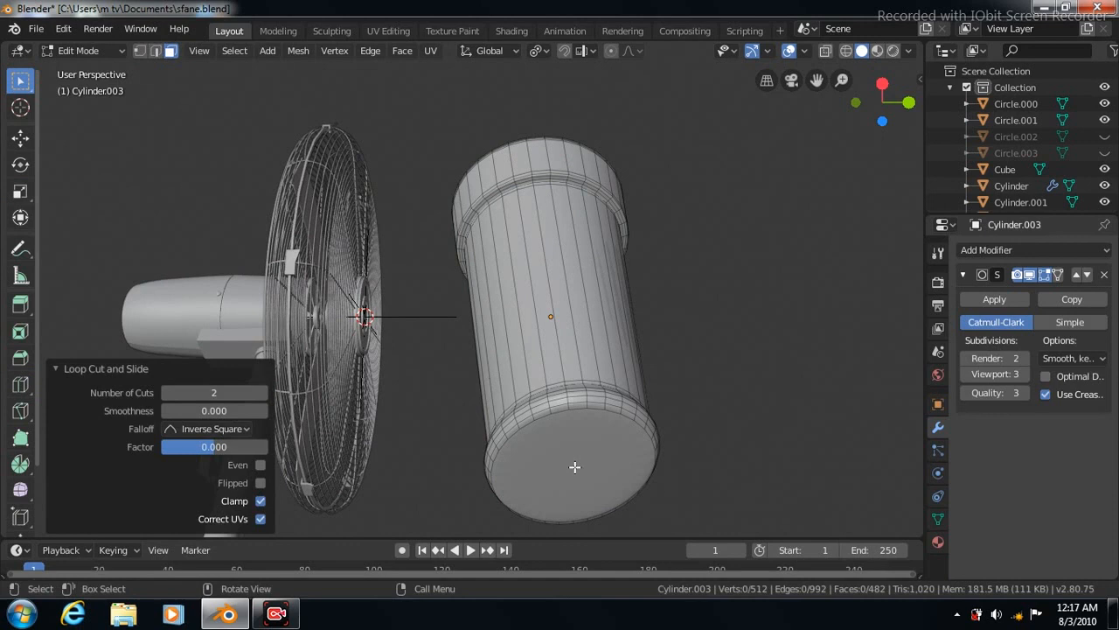
click(569, 457)
click(402, 50)
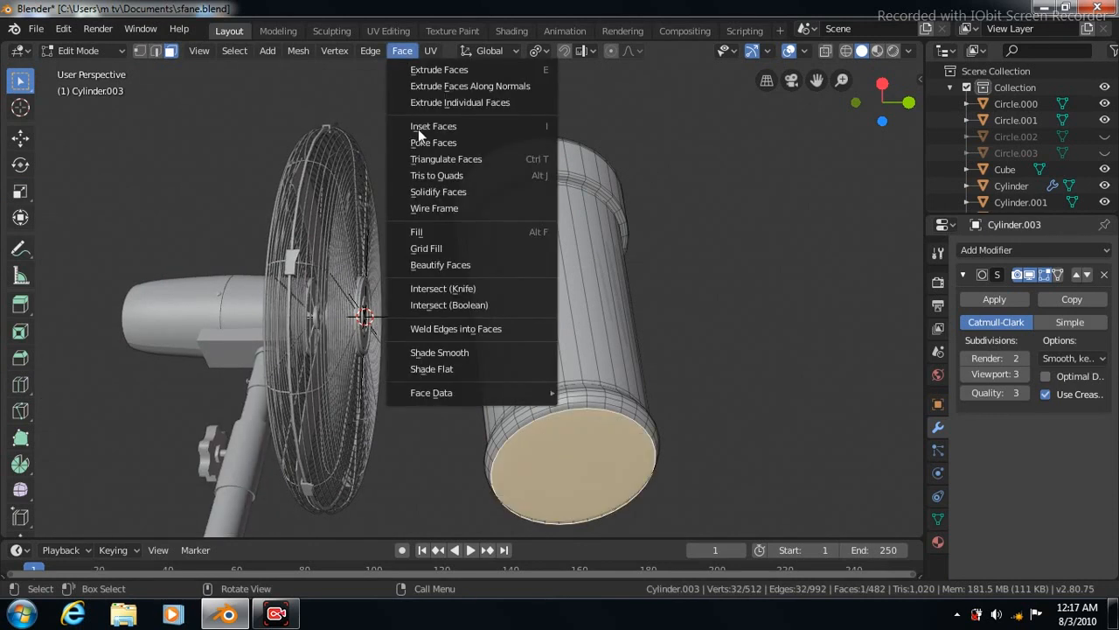
click(420, 126)
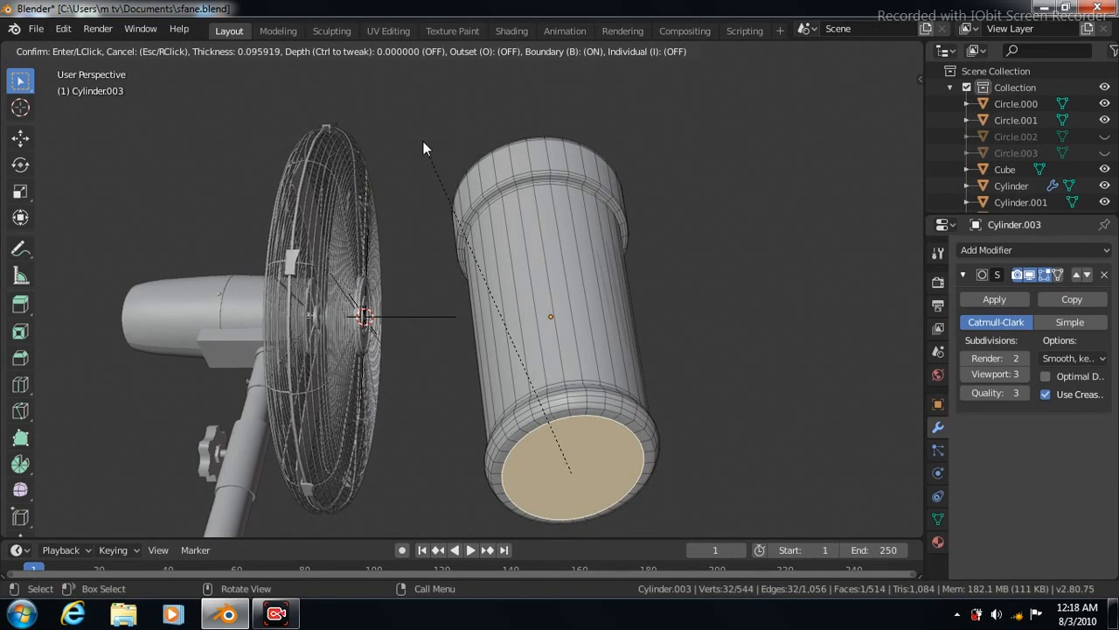
click(425, 142)
- Inset the bottom face again with zero thickness and move it 2.16 m up along Z to hollow out the cup
click(401, 51)
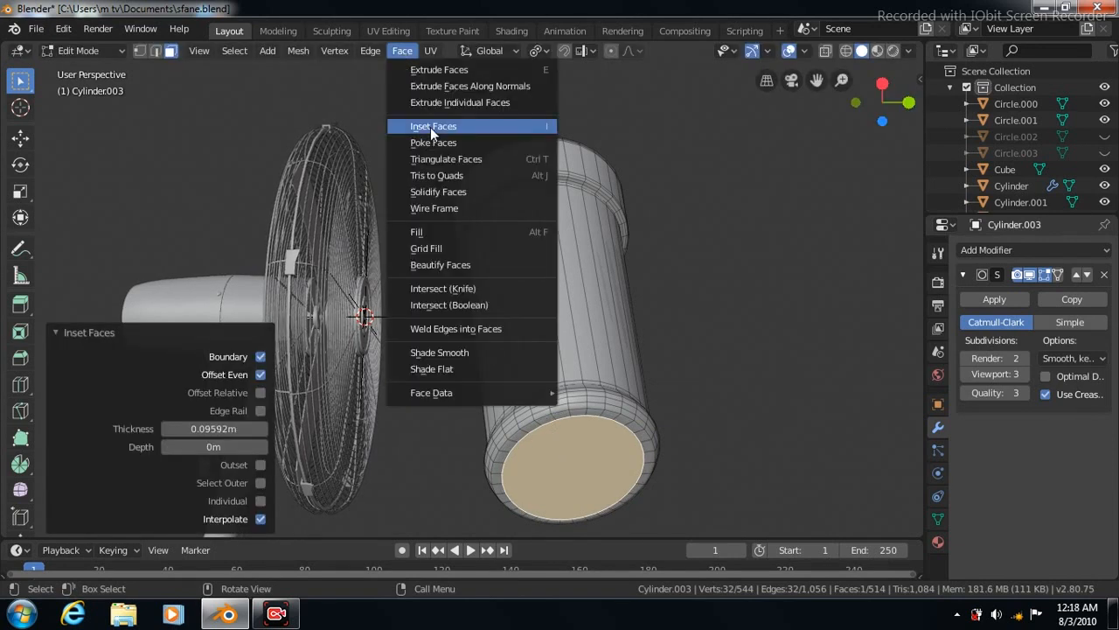
click(430, 127)
click(430, 128)
click(20, 141)
drag(565, 420, 533, 166)
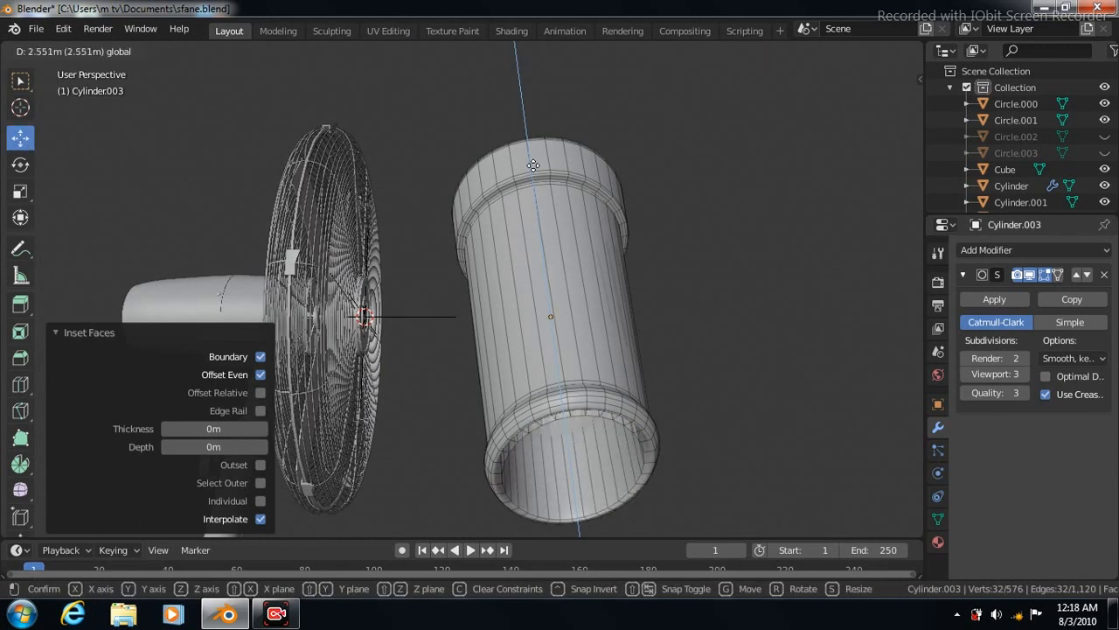
drag(522, 86, 530, 185)
drag(539, 244, 539, 245)
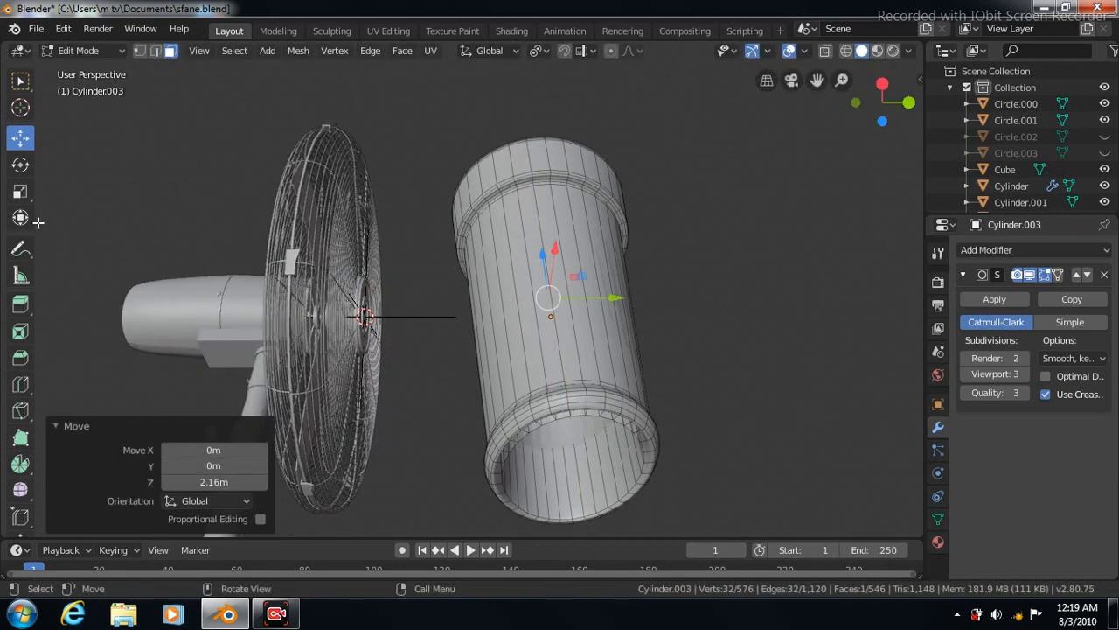
click(19, 385)
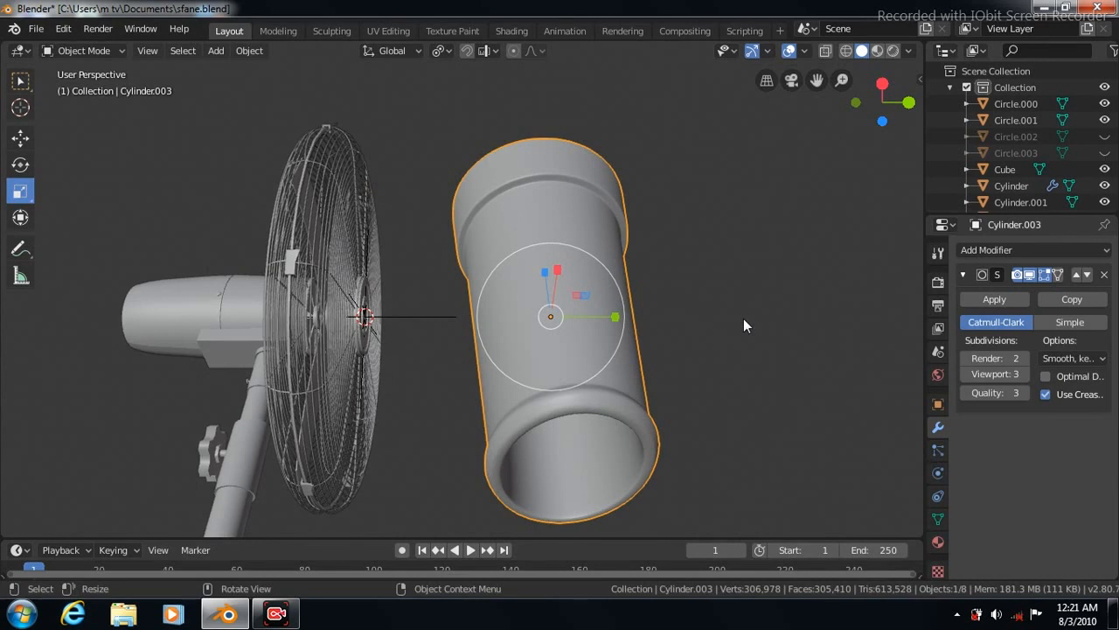
- In right view, scale the cup to 0.815 along Z, then shrink the whole object to 0.054
key(KP_3)
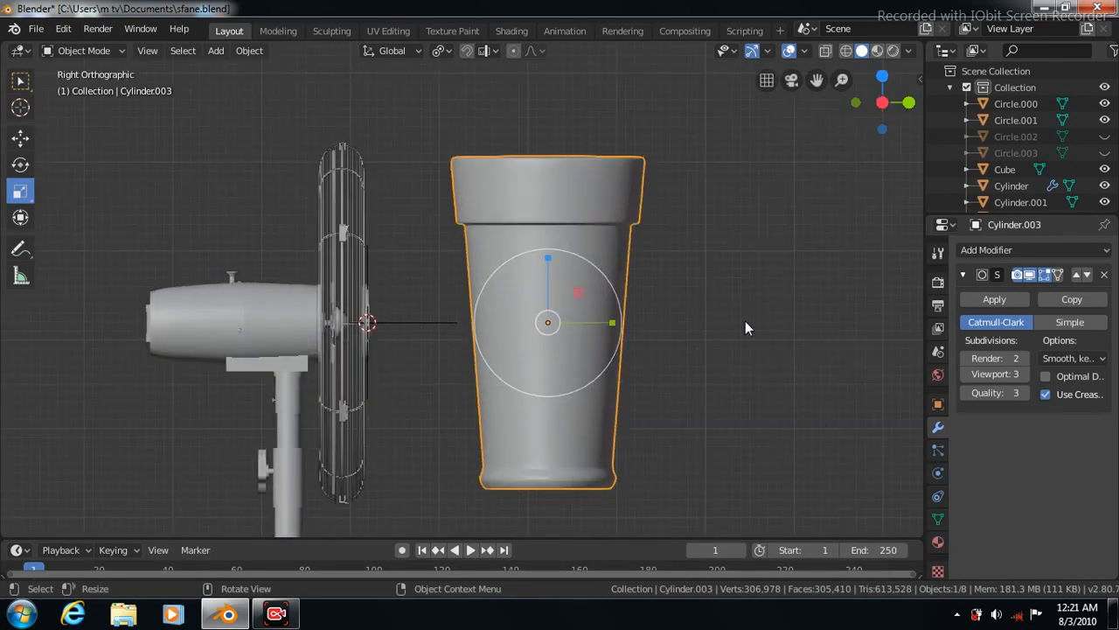
drag(547, 258, 549, 280)
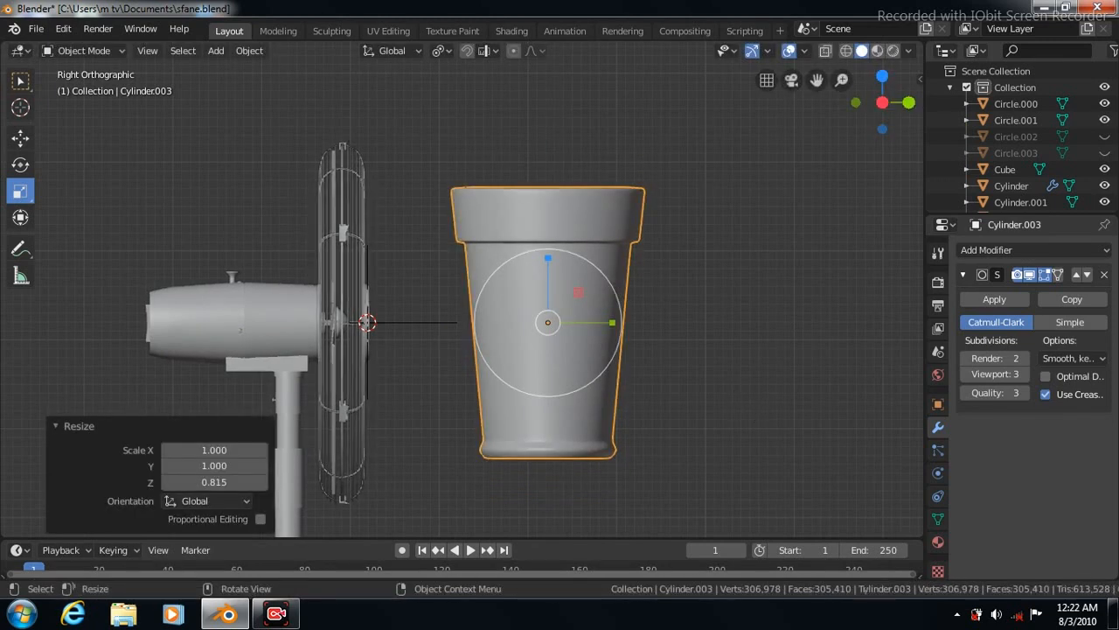
key(s)
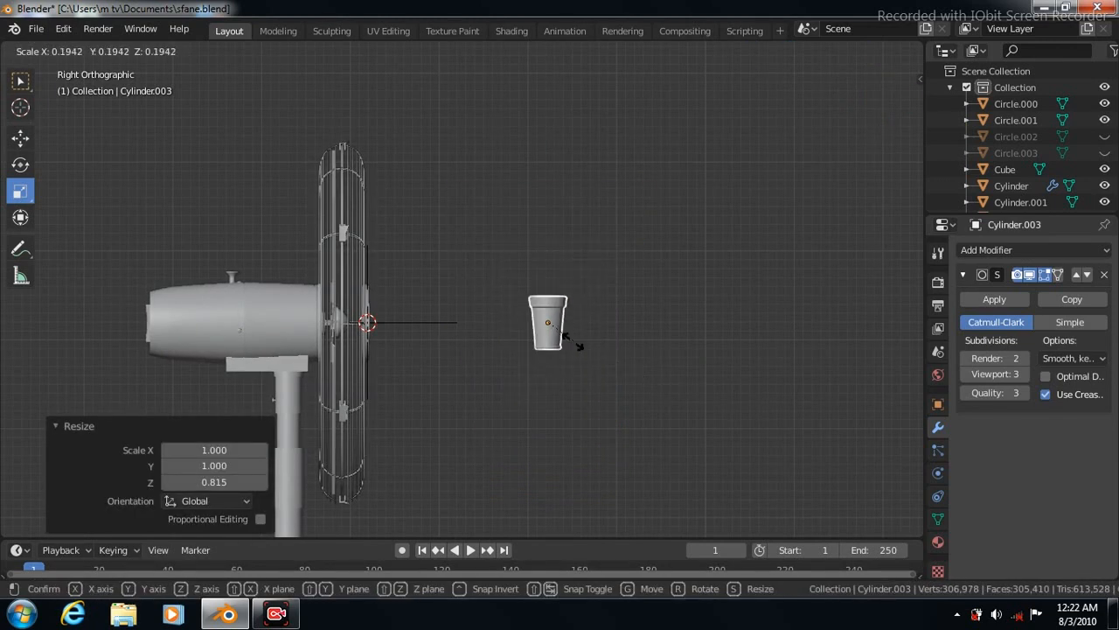
click(558, 330)
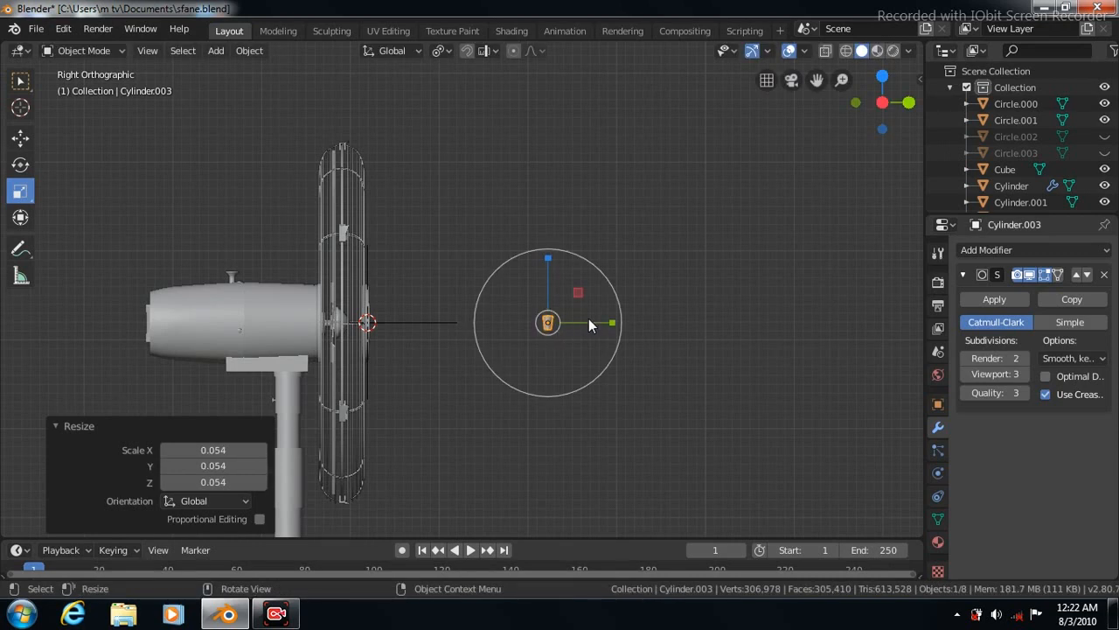
- Move the small cup -4.2 m along Y to the rear part of the motor housing
click(21, 138)
drag(617, 326, 221, 344)
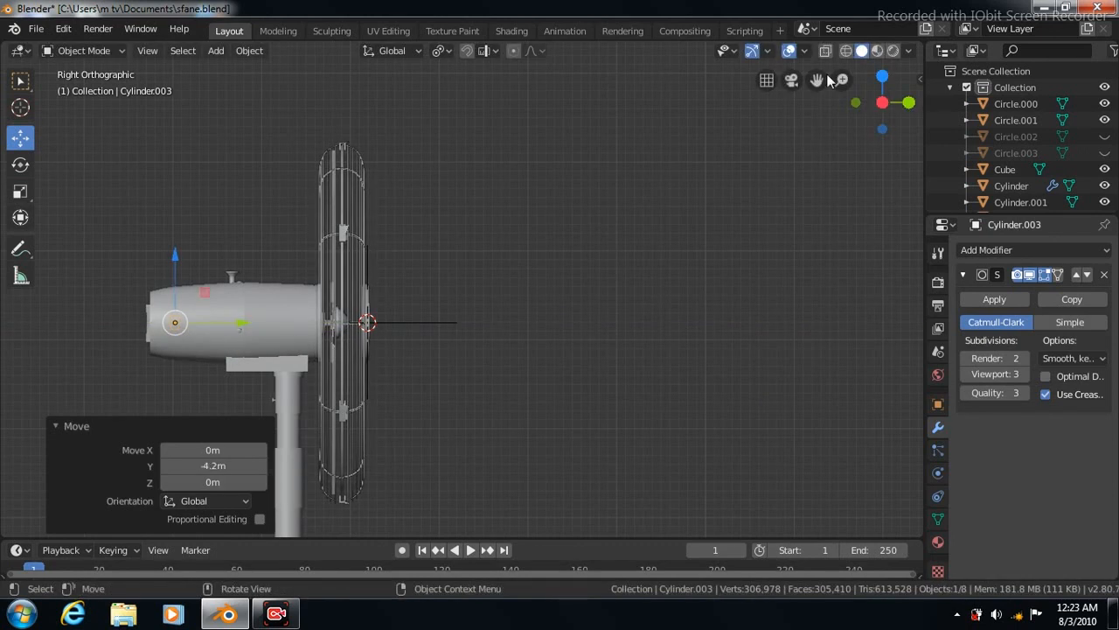
drag(816, 79, 1041, 67)
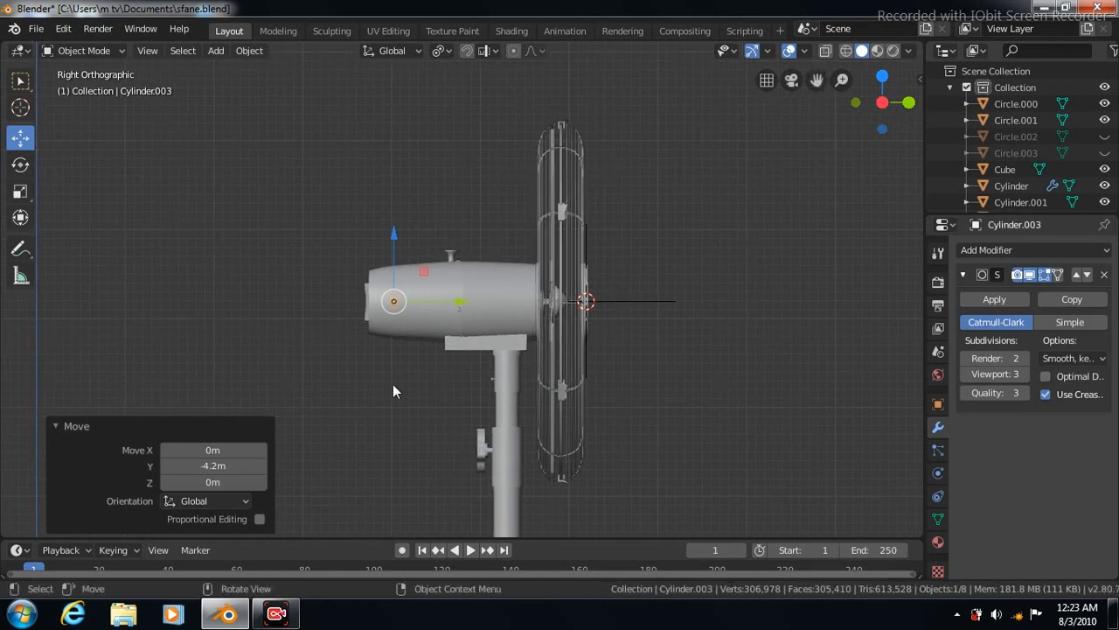
scroll(392, 384, up, 3)
scroll(392, 384, up, 3)
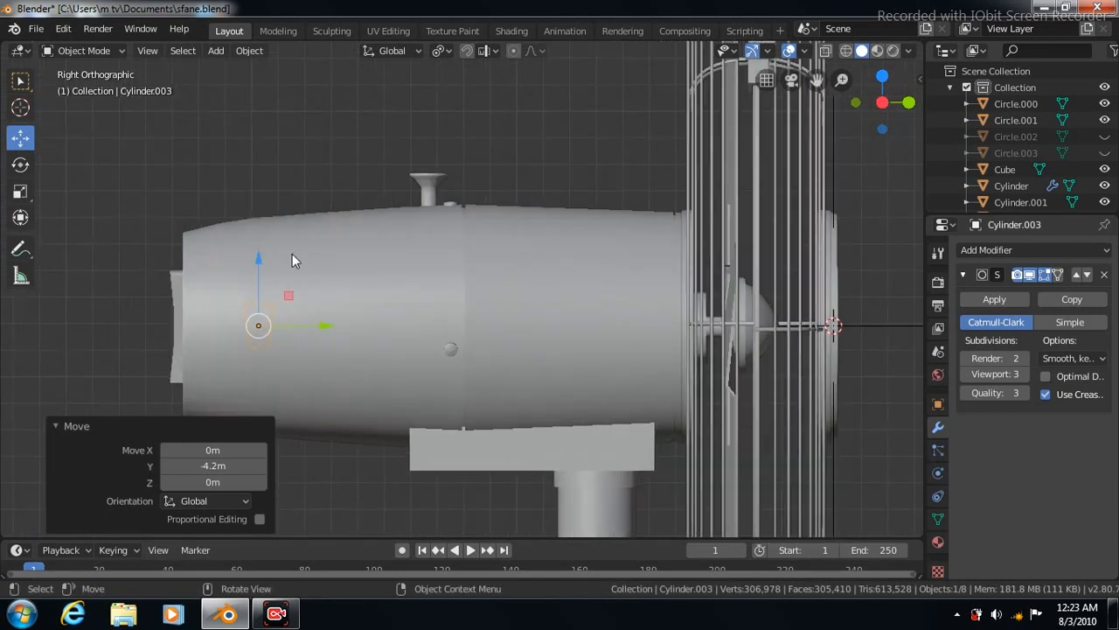
- Lower the cup to just beneath the motor housing and rotate it slightly to follow the housing's sloped underside
click(55, 426)
drag(257, 261, 262, 387)
click(21, 164)
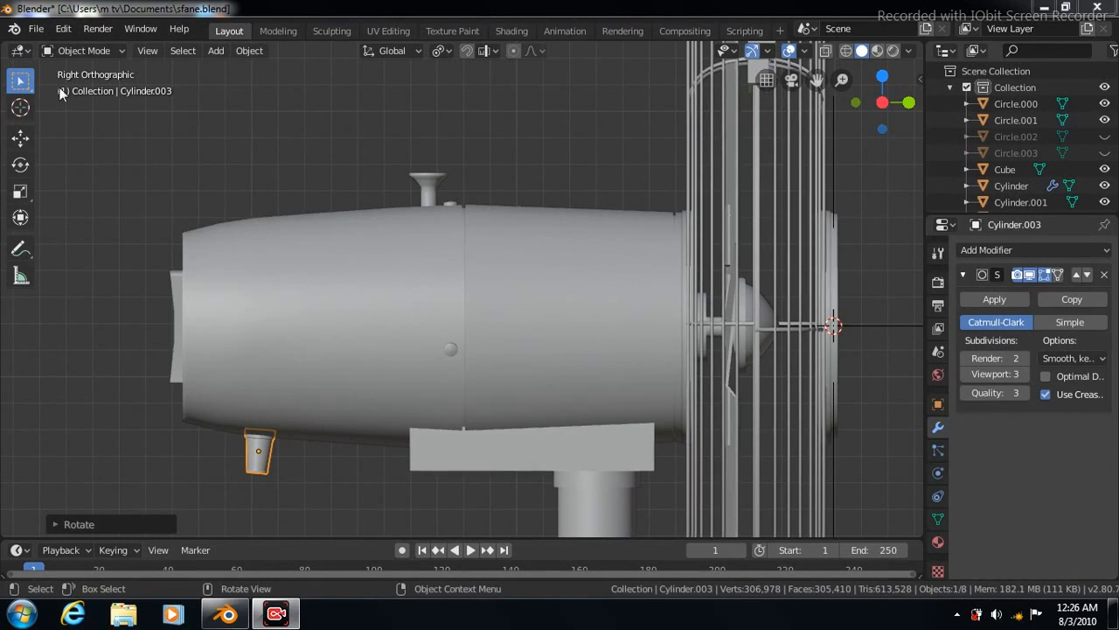
click(545, 129)
- Delete the Empty object in front of the fan grille
scroll(545, 129, down, 6)
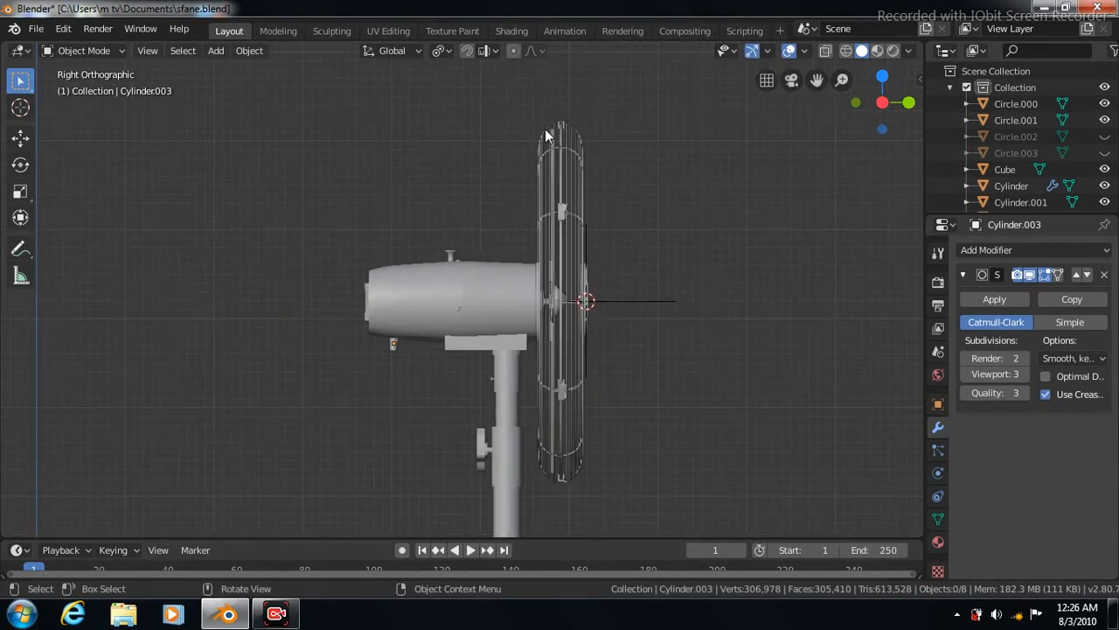
click(649, 302)
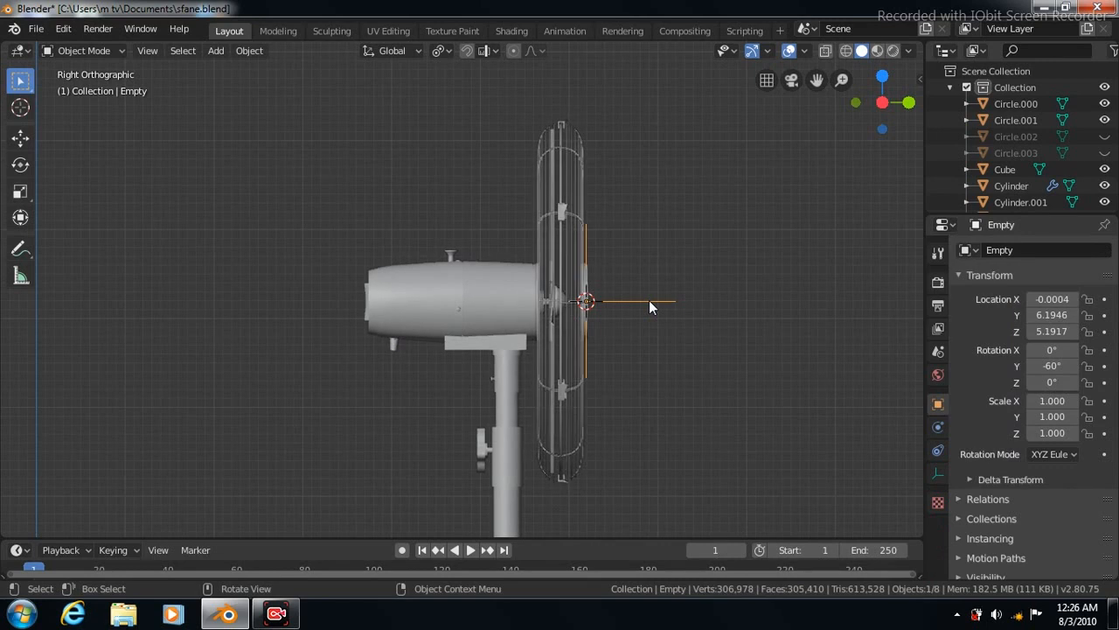
right_click(583, 527)
click(583, 526)
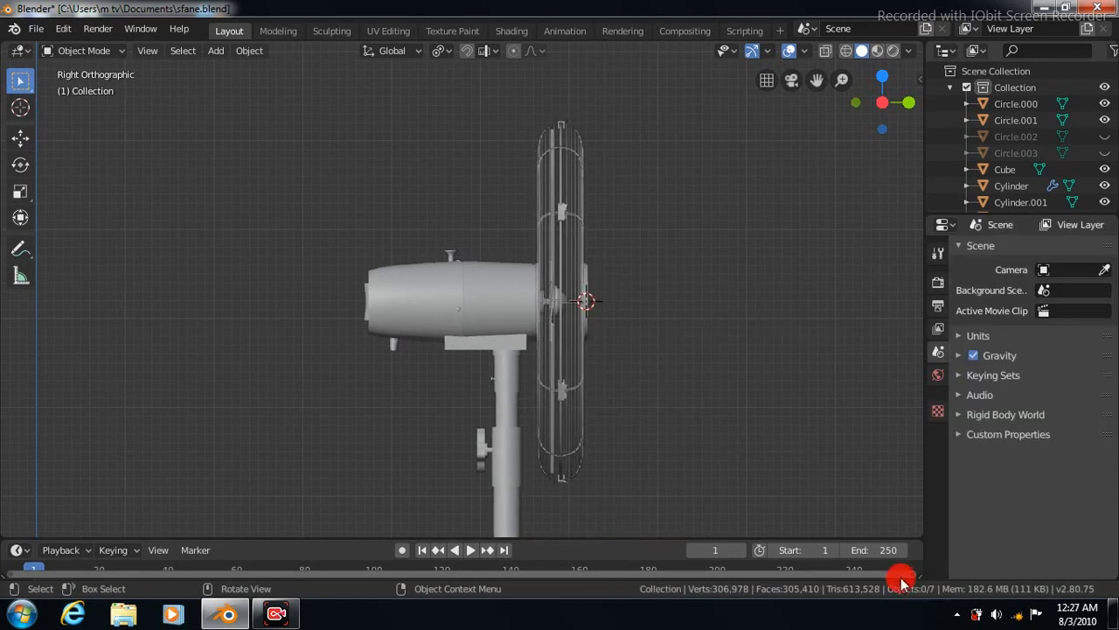
- Add a cylinder and move it along negative Y to clear space behind the motor housing
click(209, 53)
mouse_move(237, 67)
click(370, 148)
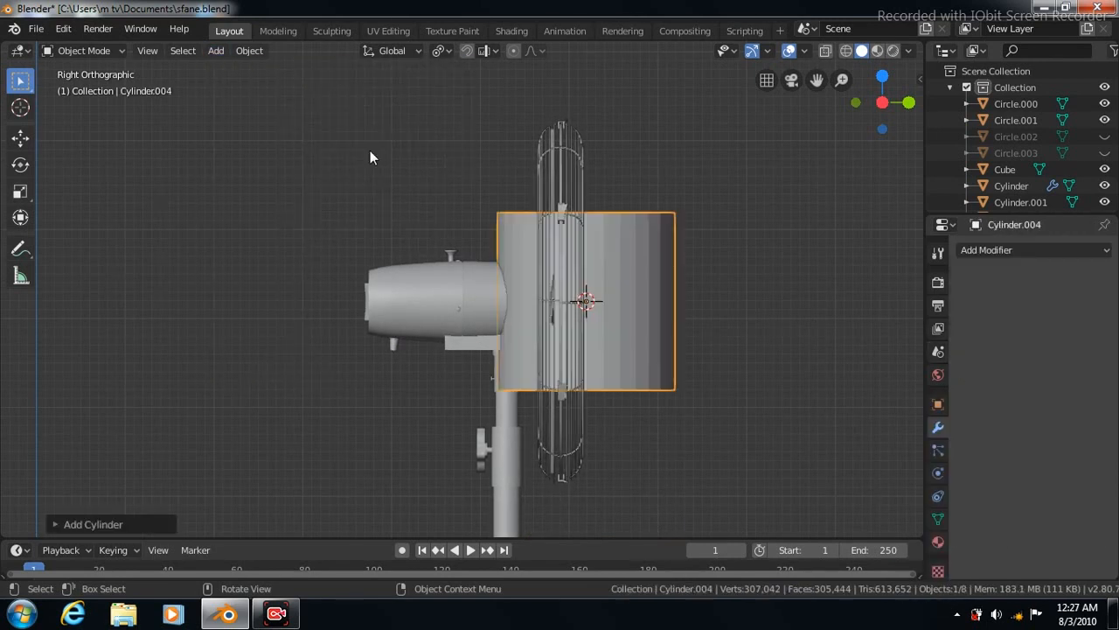
click(21, 140)
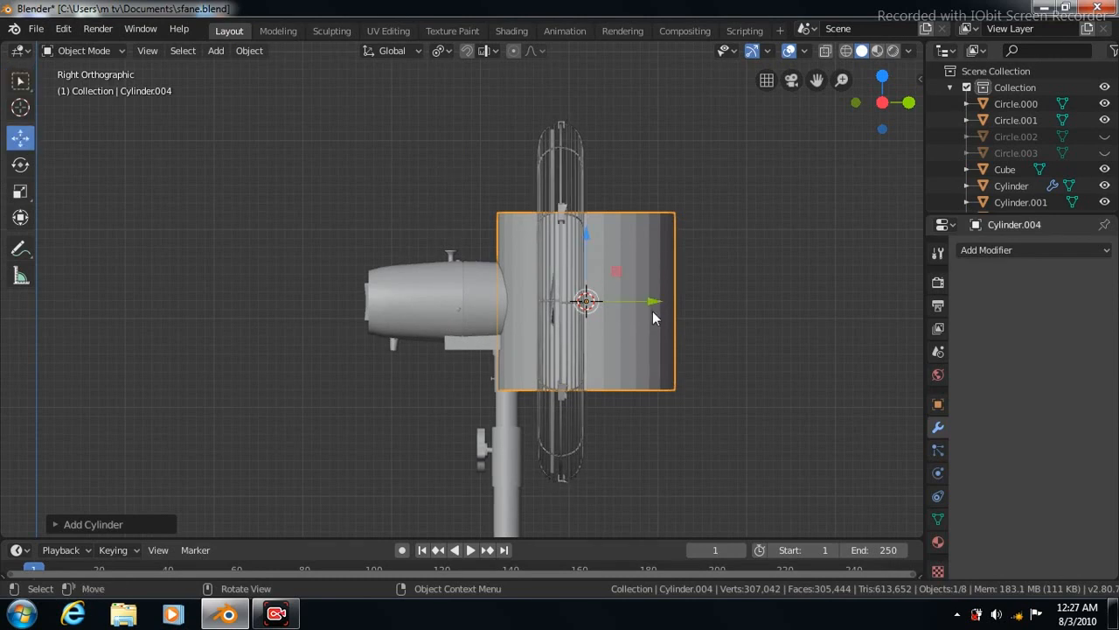
drag(652, 305, 305, 323)
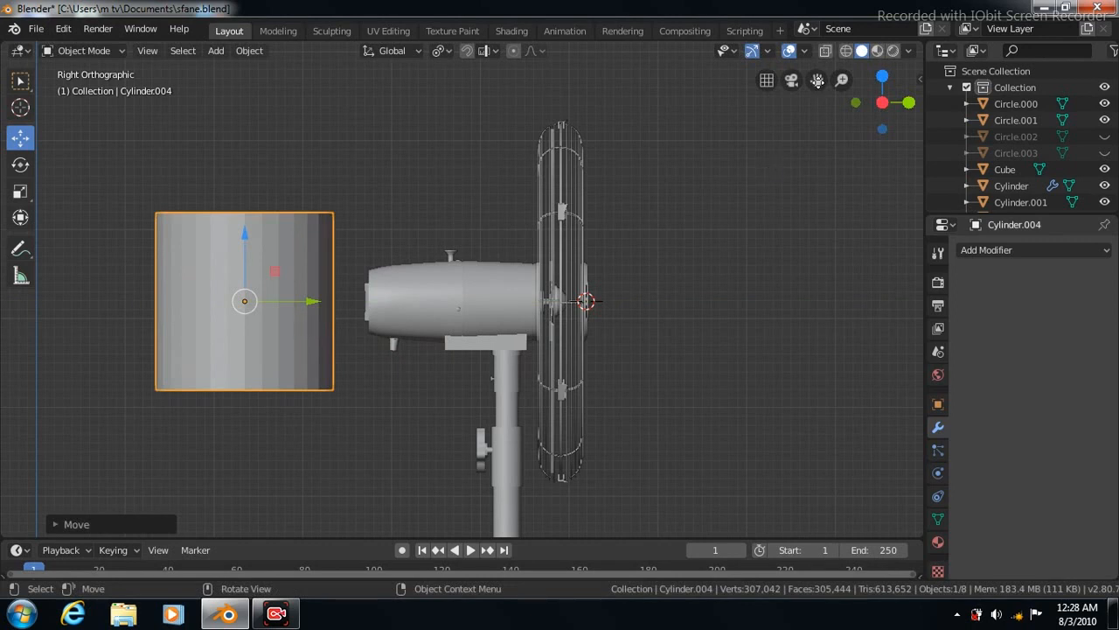
- Shrink the new cylinder uniformly to a tiny size, thin enough for a power cord
drag(817, 80, 983, 92)
click(377, 252)
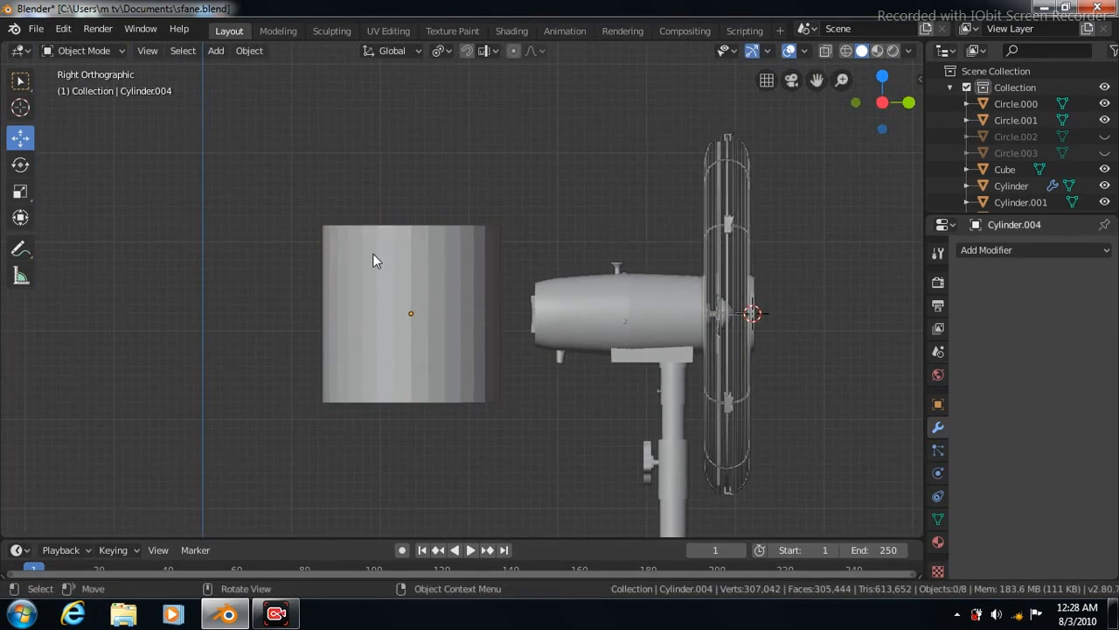
click(375, 254)
key(shift+space)
key(s)
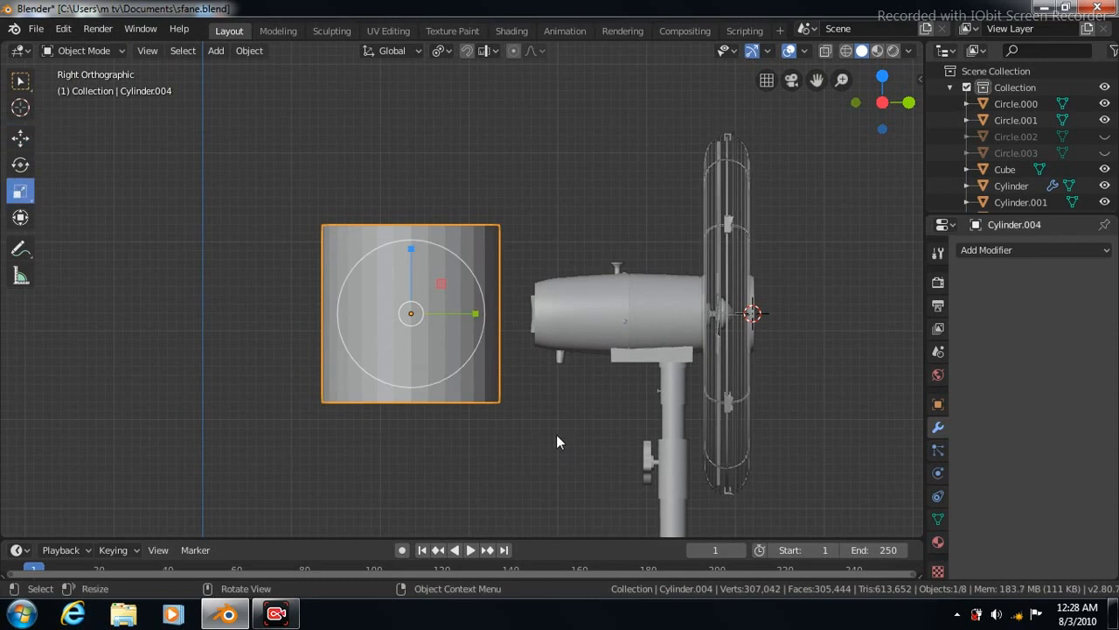
key(s)
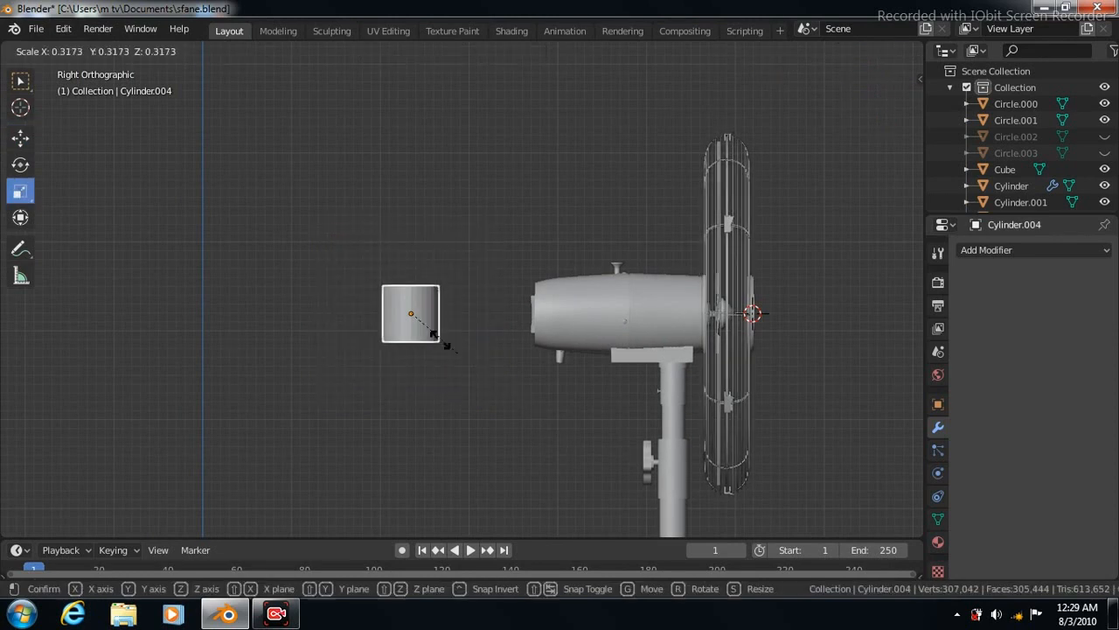
click(412, 317)
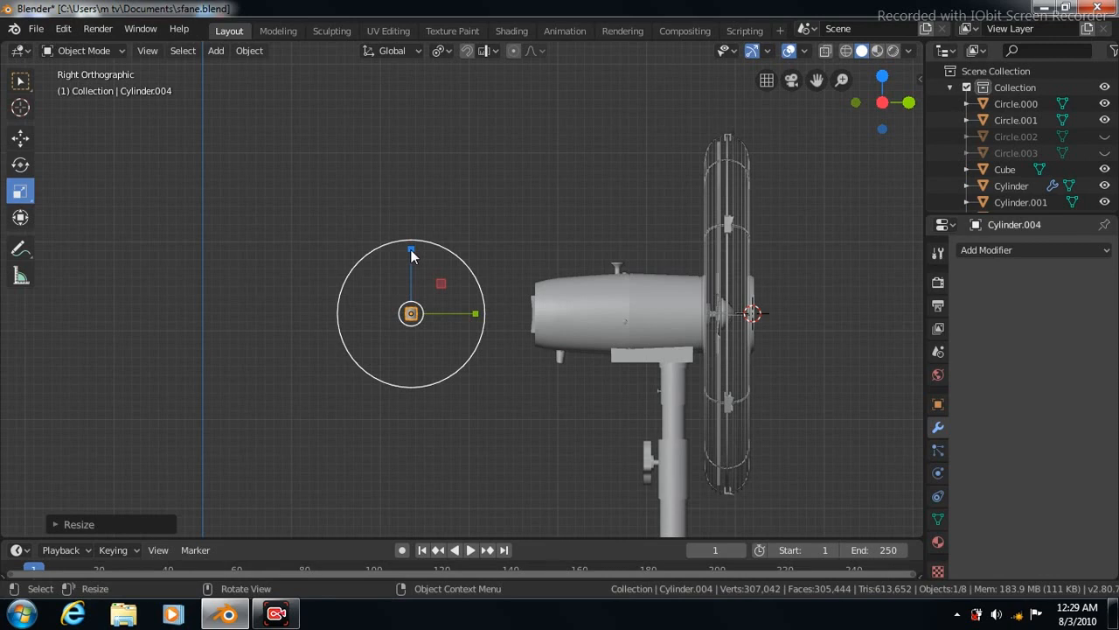
- Stretch the tiny cylinder along Z and thin it further into a long, slender vertical rod, slightly taller than the fan grille
drag(410, 250, 410, 200)
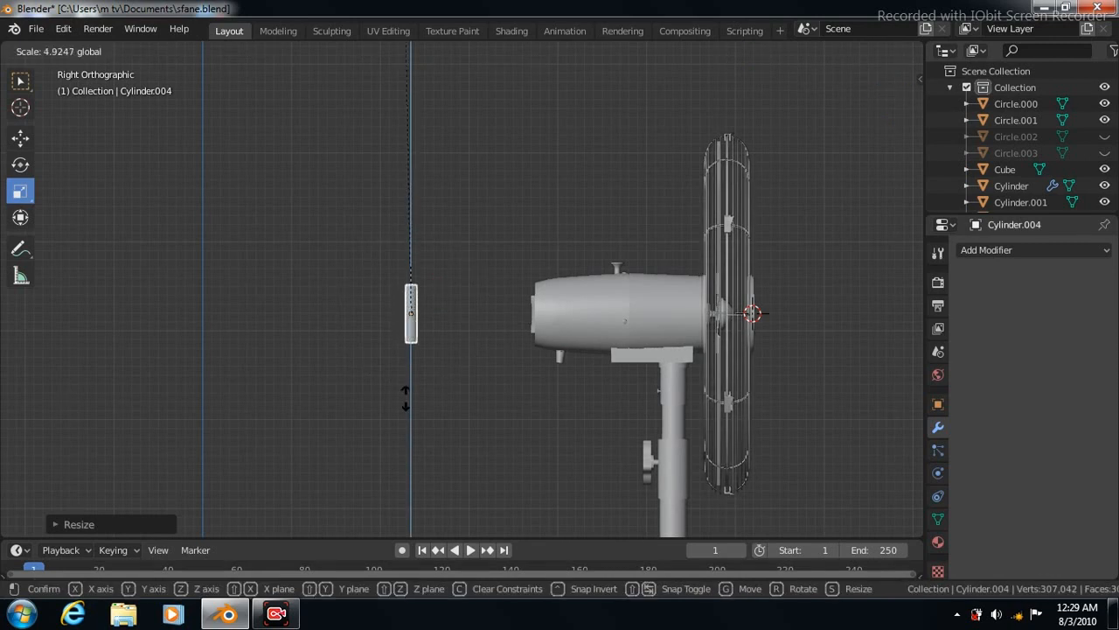
drag(411, 146, 410, 225)
drag(410, 175, 416, 79)
key(s)
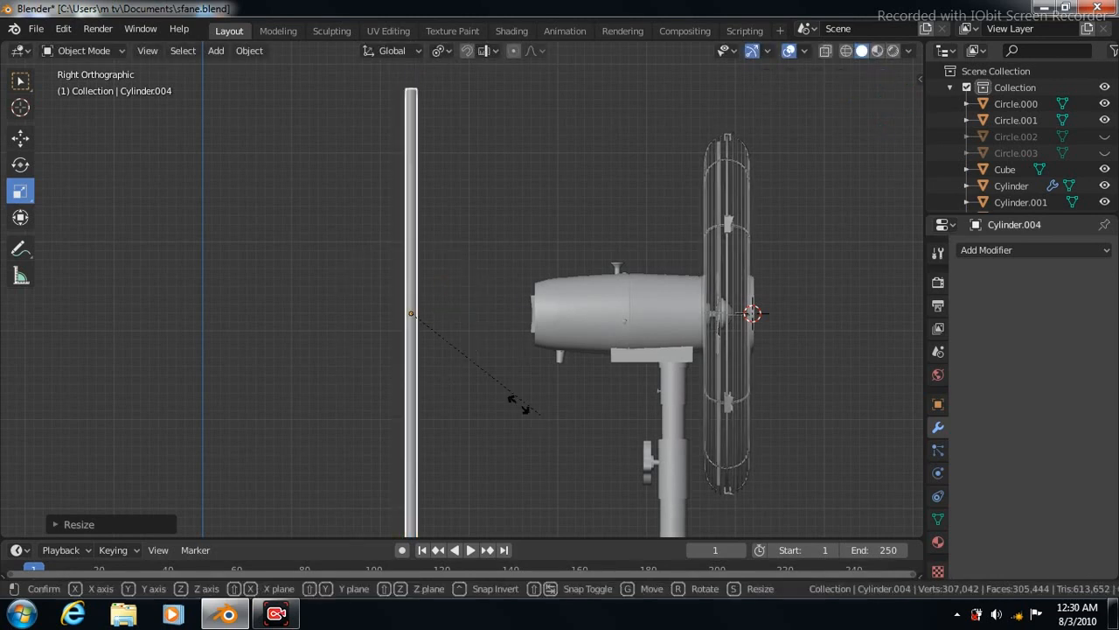
click(463, 357)
drag(413, 253, 409, 203)
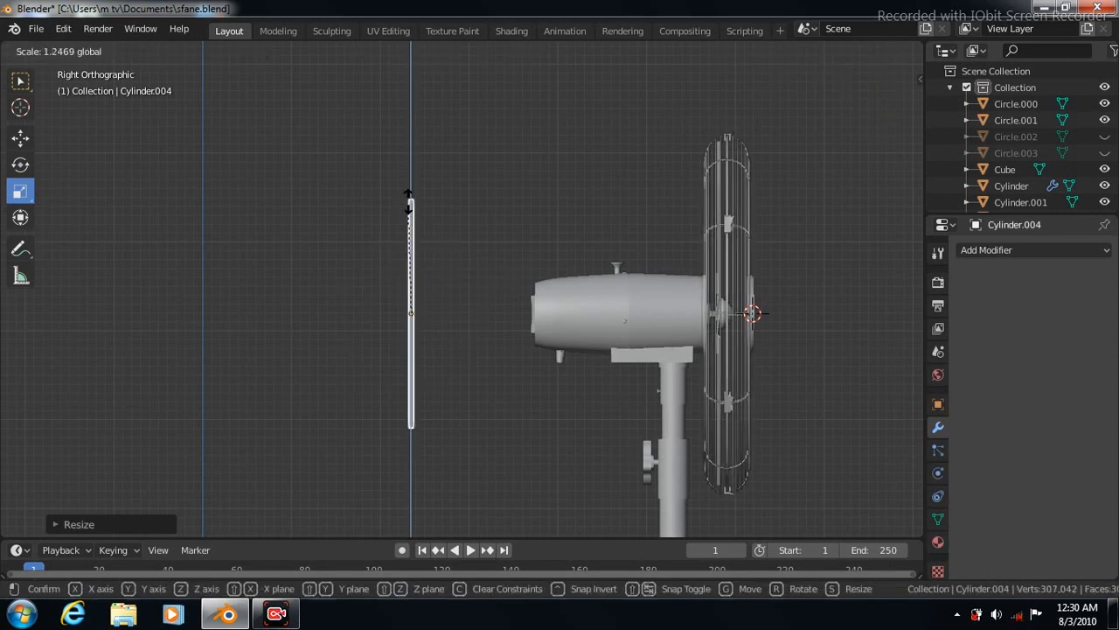
drag(410, 138, 410, 112)
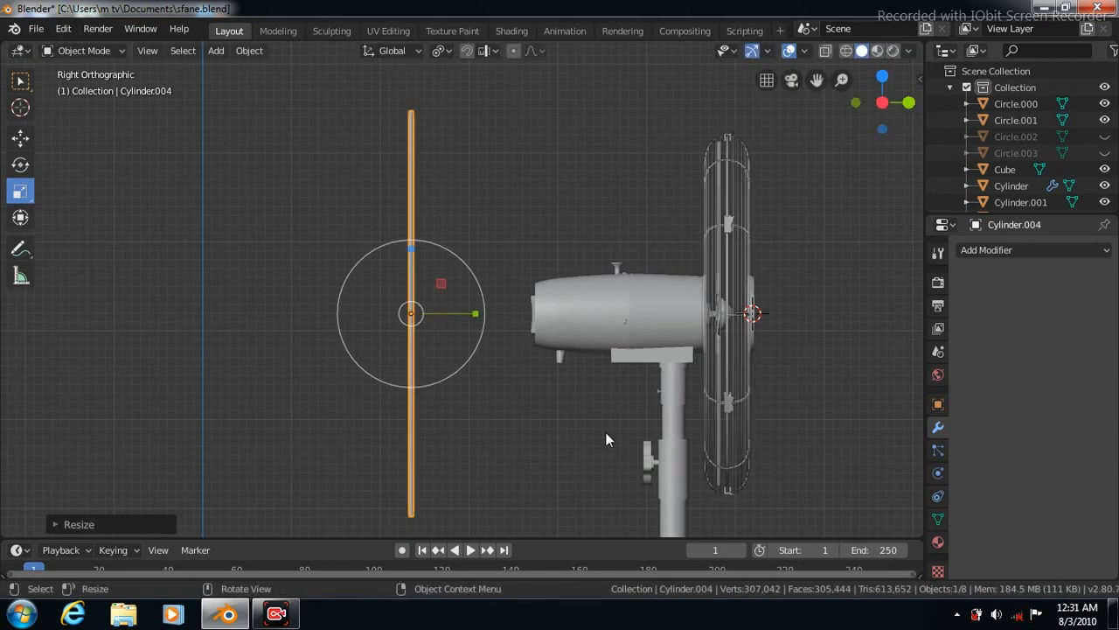
- Add a path curve and align it to the view
click(216, 50)
mouse_move(315, 89)
click(365, 158)
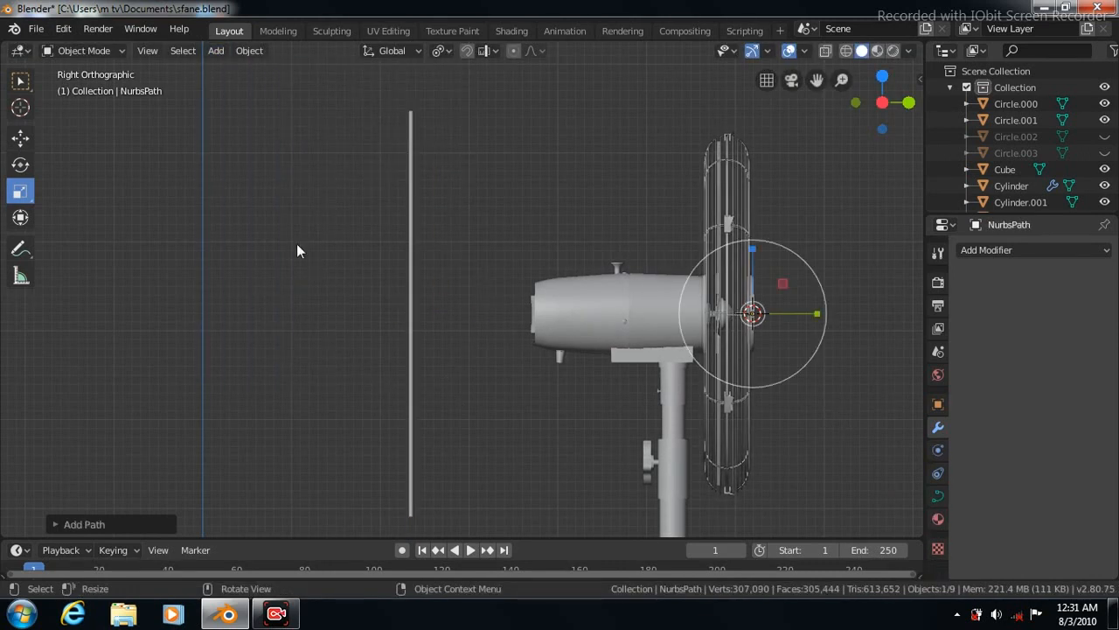
click(55, 523)
click(247, 417)
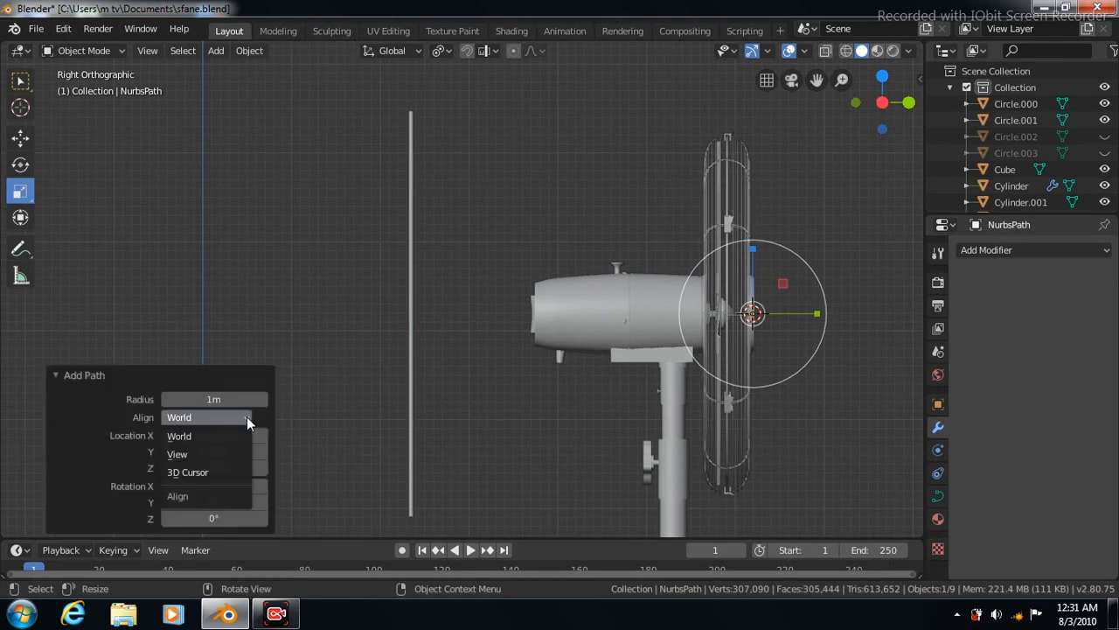
click(193, 455)
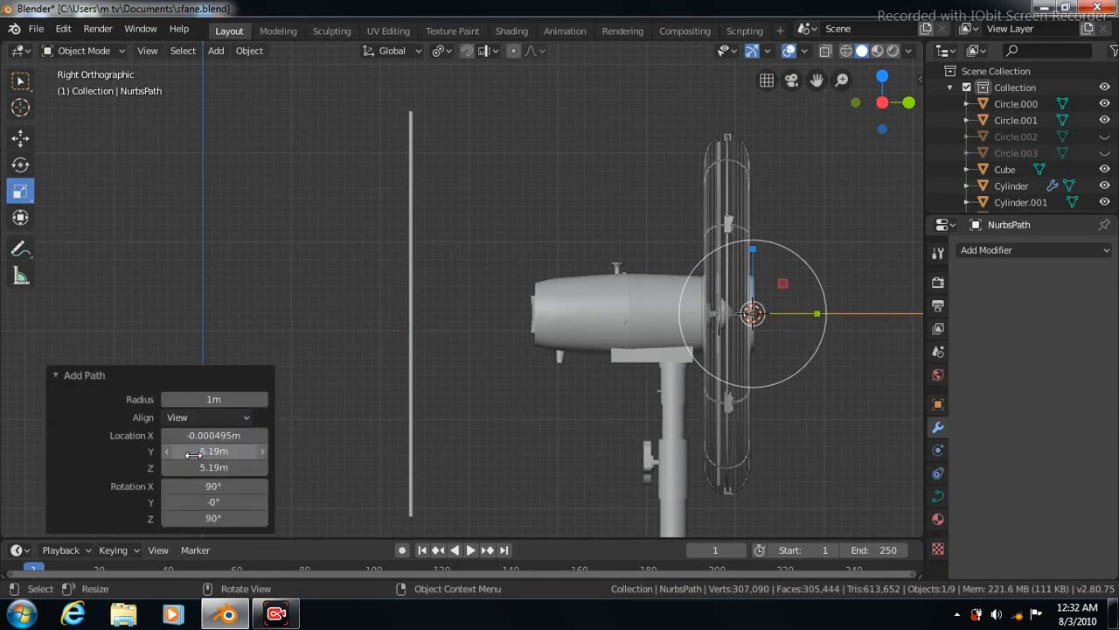
click(55, 376)
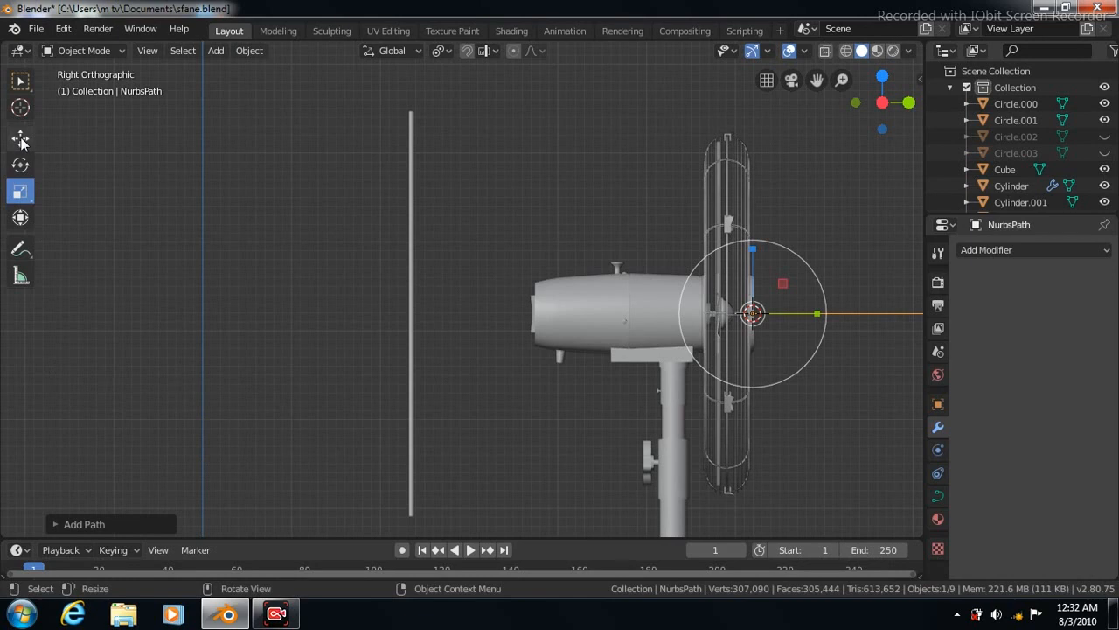
- Move the path along negative Y to beside the thin rod and rotate it -90° about X so it stands vertically
click(21, 138)
drag(813, 315, 730, 317)
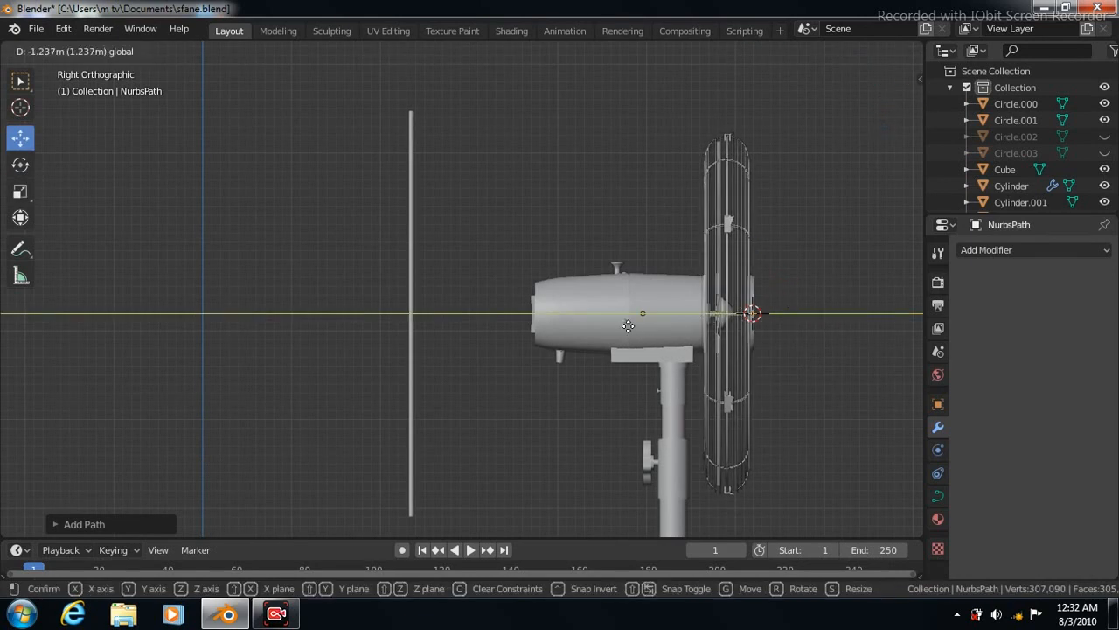
drag(485, 336, 485, 336)
click(21, 166)
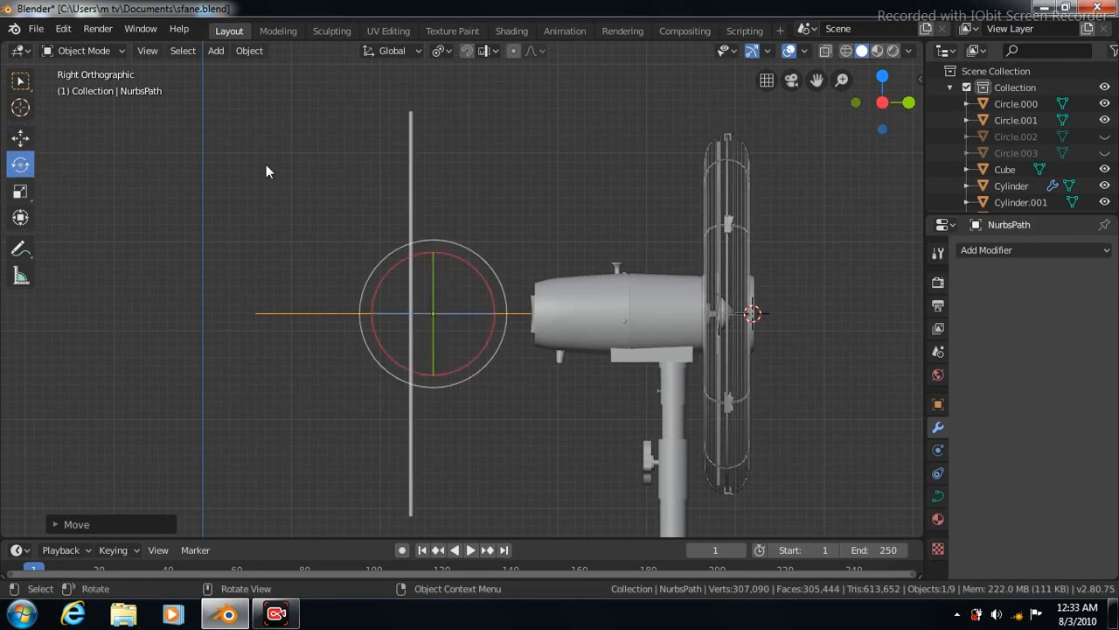
drag(487, 286, 494, 312)
click(56, 524)
click(215, 464)
text(-90)
key(Return)
- Move the path 1.42 m along Y and -1.67 m along Z so it hangs from the small cup under the motor housing
click(20, 138)
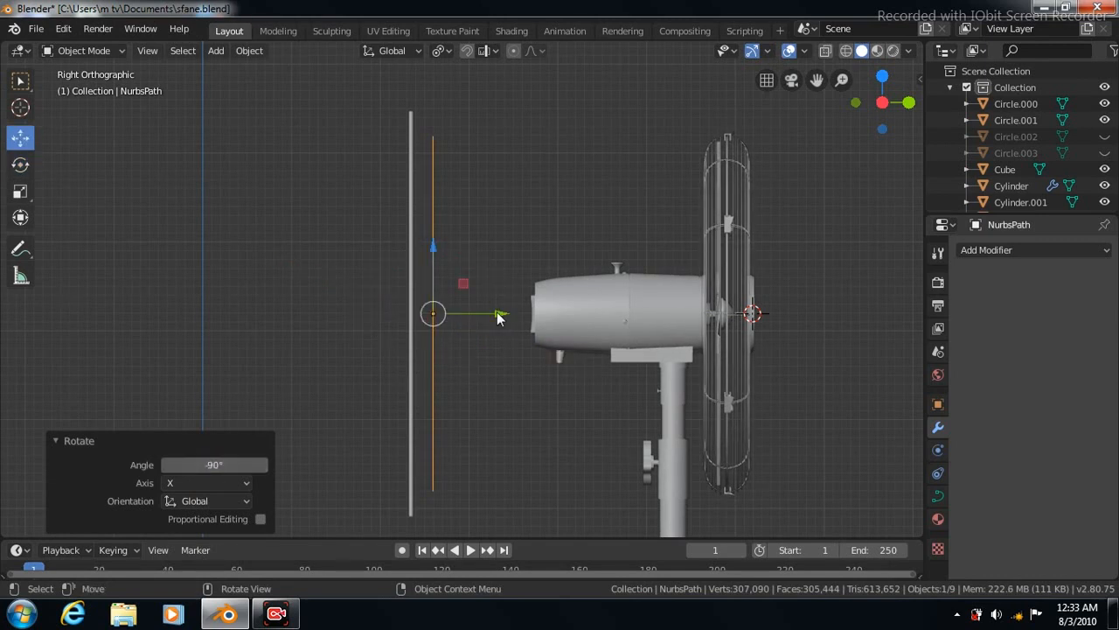
drag(499, 315, 627, 322)
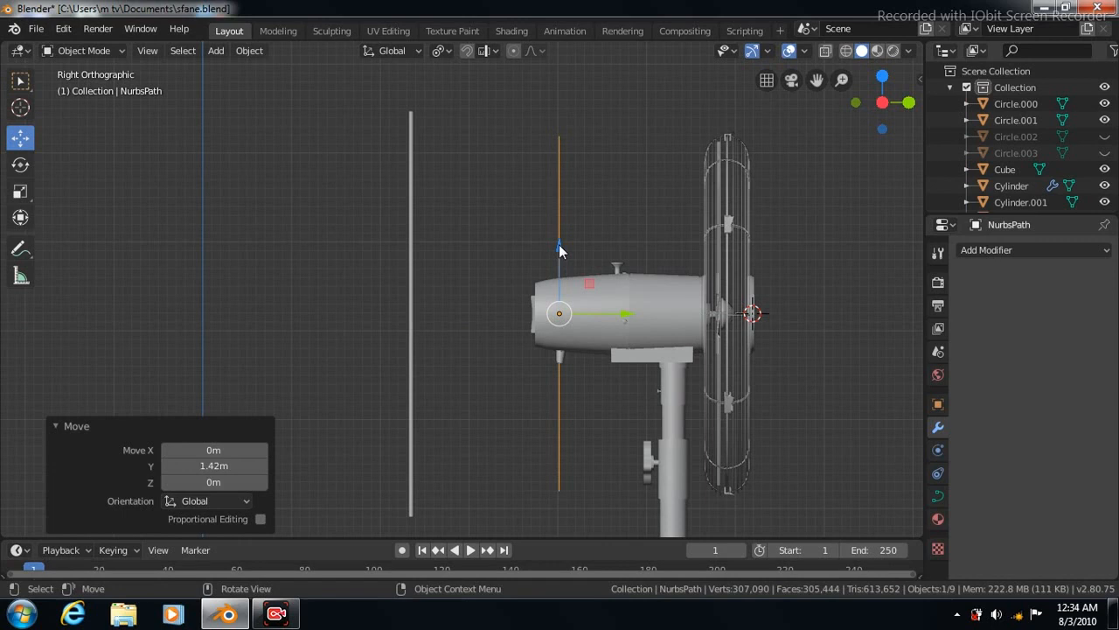
drag(559, 246, 560, 278)
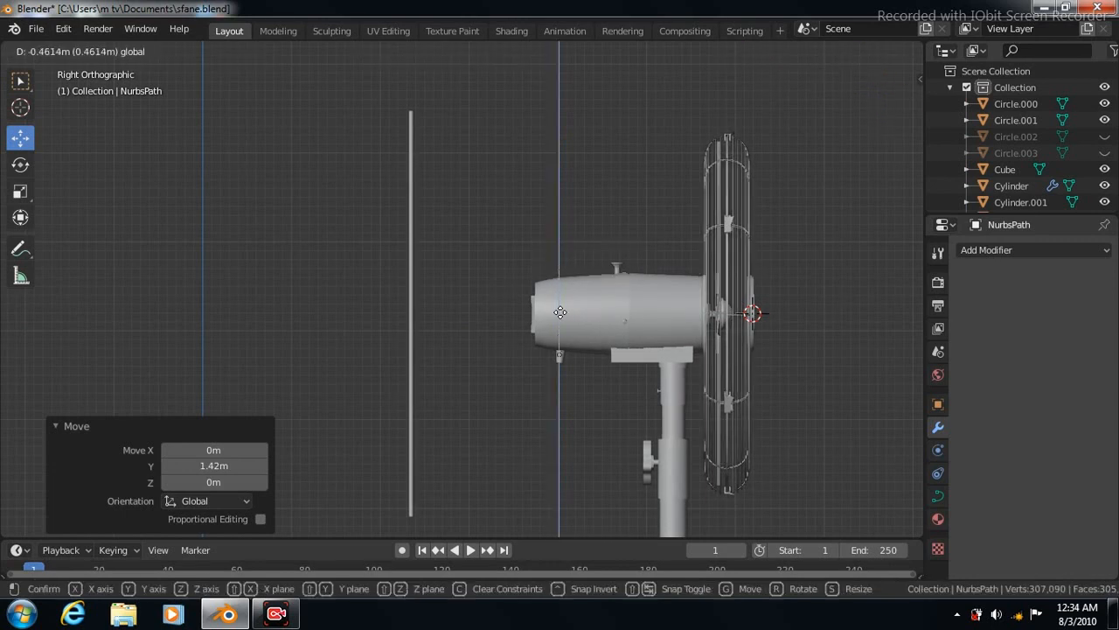
drag(562, 397, 562, 403)
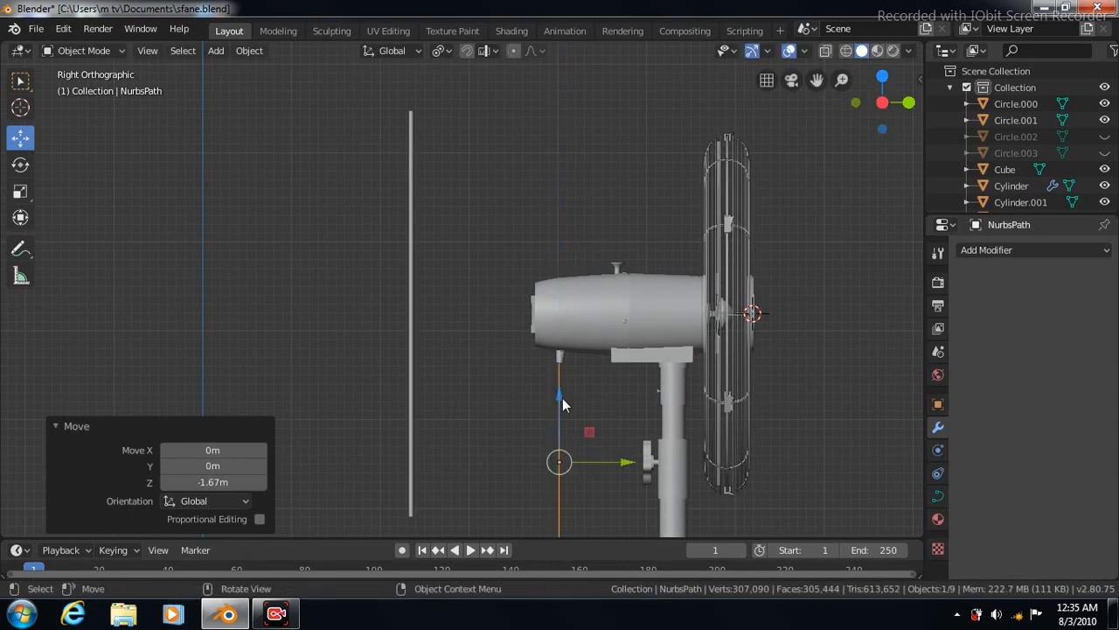
- Extrude the path's lower end point about 1.39 m diagonally down and away from the stand to floor level
drag(816, 80, 816, 6)
drag(556, 143, 577, 227)
click(555, 484)
click(557, 470)
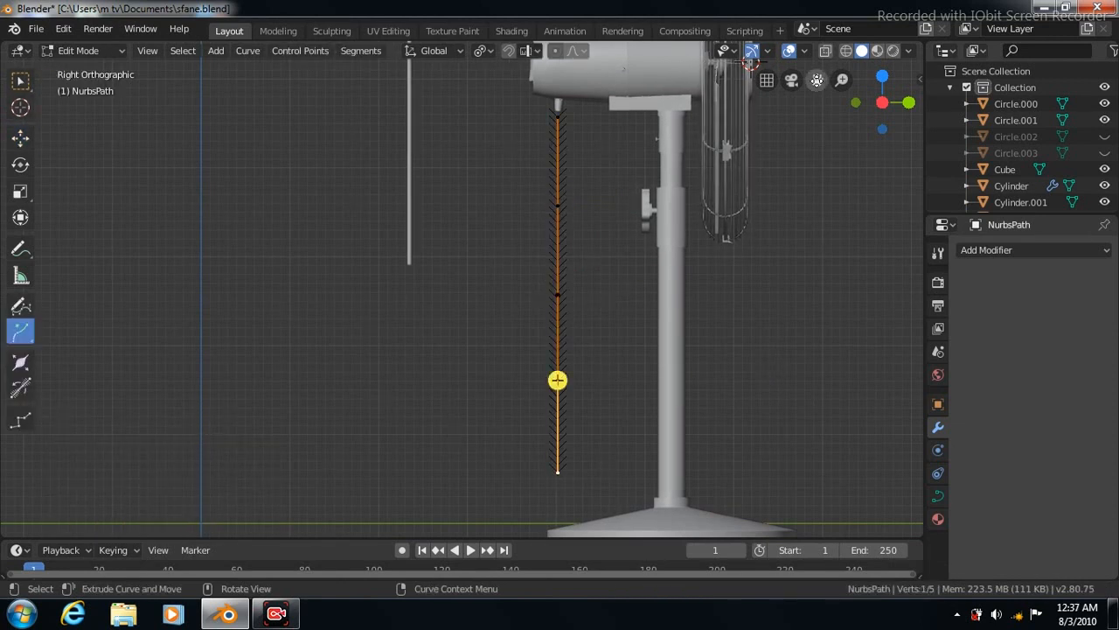
drag(816, 79, 816, 10)
key(e)
click(454, 483)
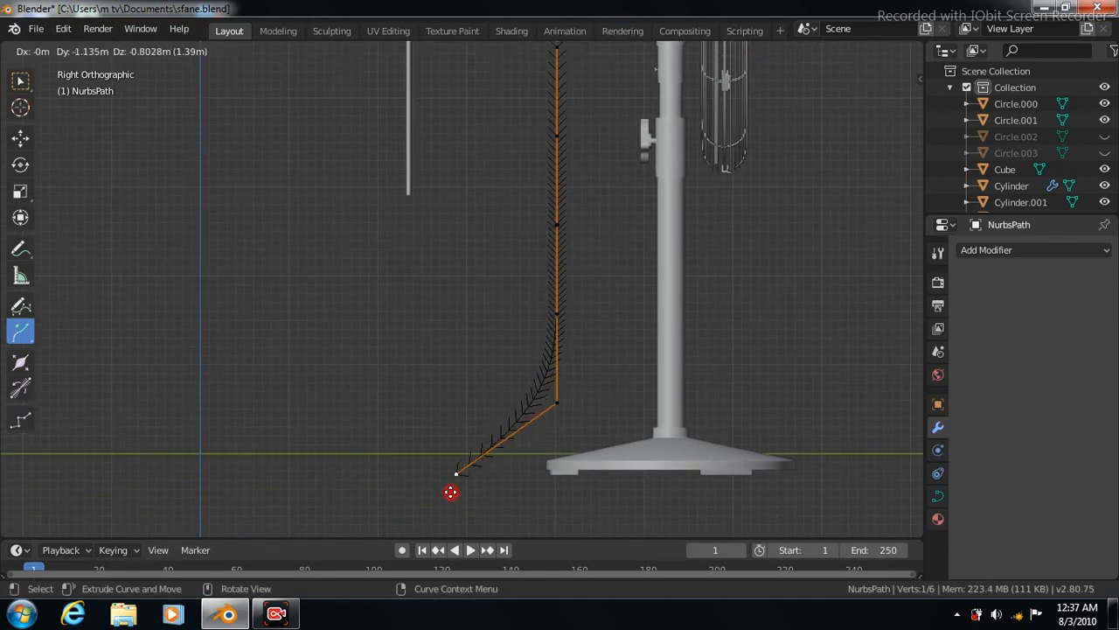
- Bend the path into a gentle wave by moving its middle control point -0.24 m along Y and the point above it along positive Y
click(20, 138)
click(556, 225)
drag(619, 225, 598, 227)
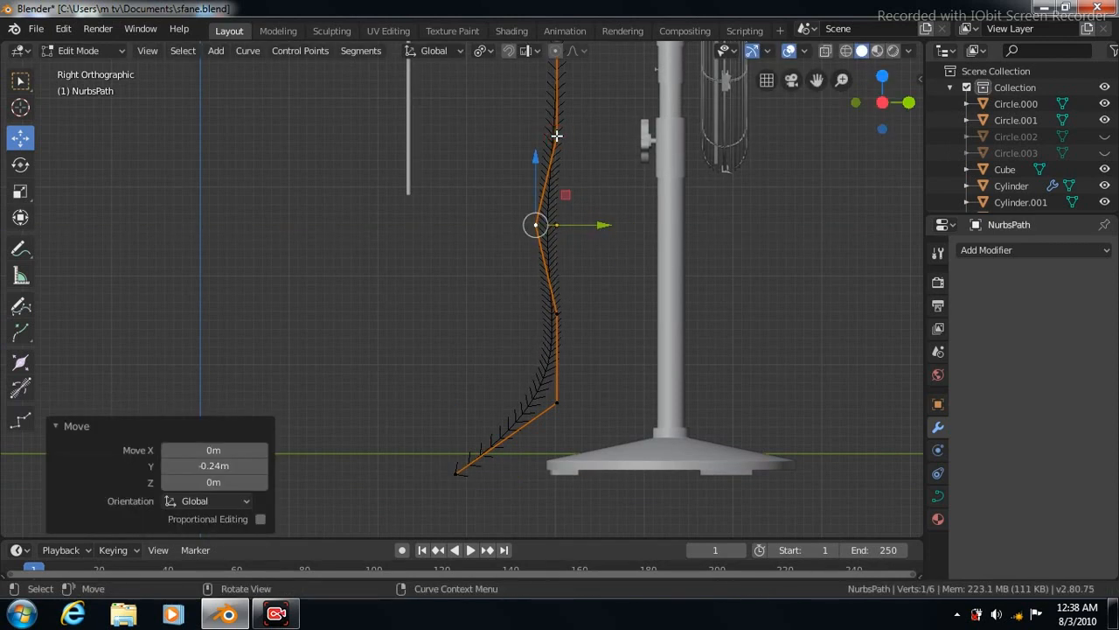
click(560, 135)
drag(626, 136, 645, 135)
key(w)
key(Tab)
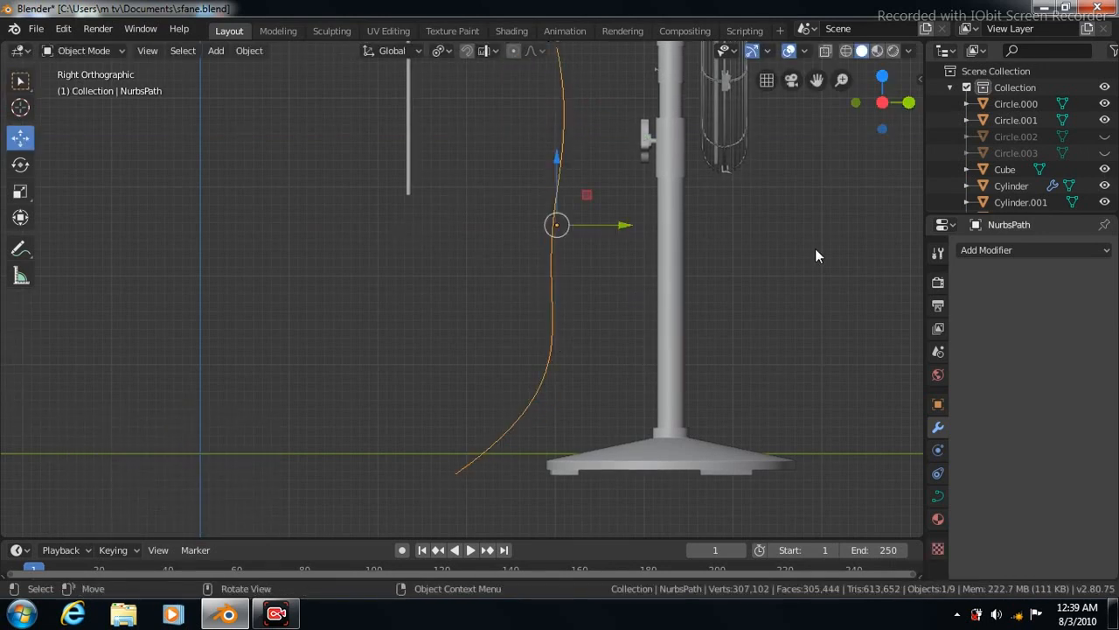
- Move the thin rod 1.61 m along Y and -2.39 m along Z to bring it alongside the path
click(408, 173)
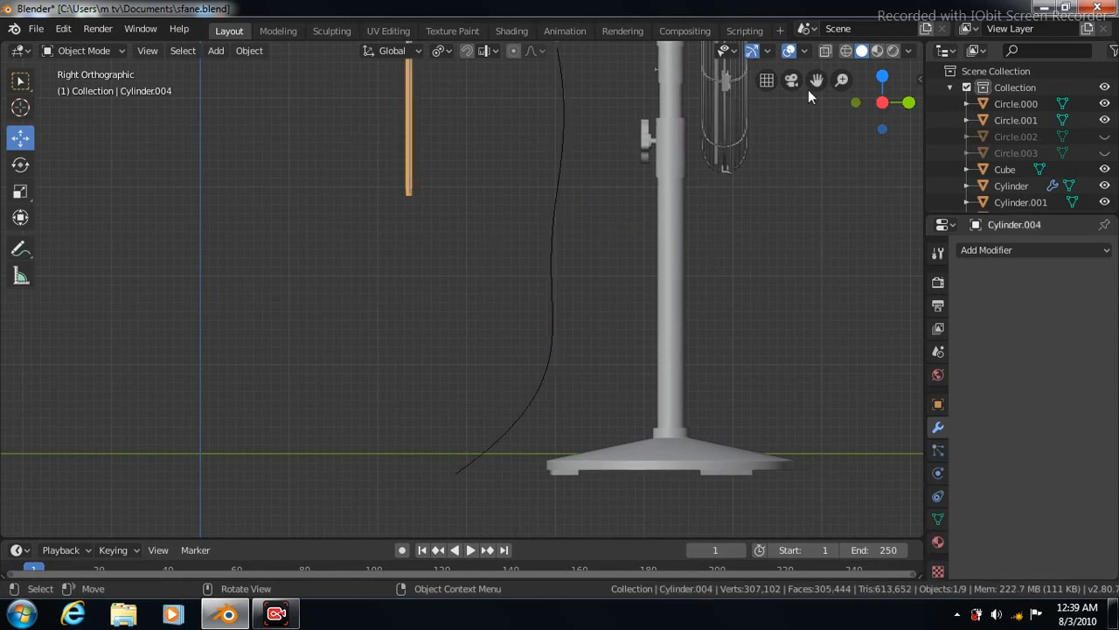
drag(816, 80, 810, 199)
drag(470, 112, 618, 114)
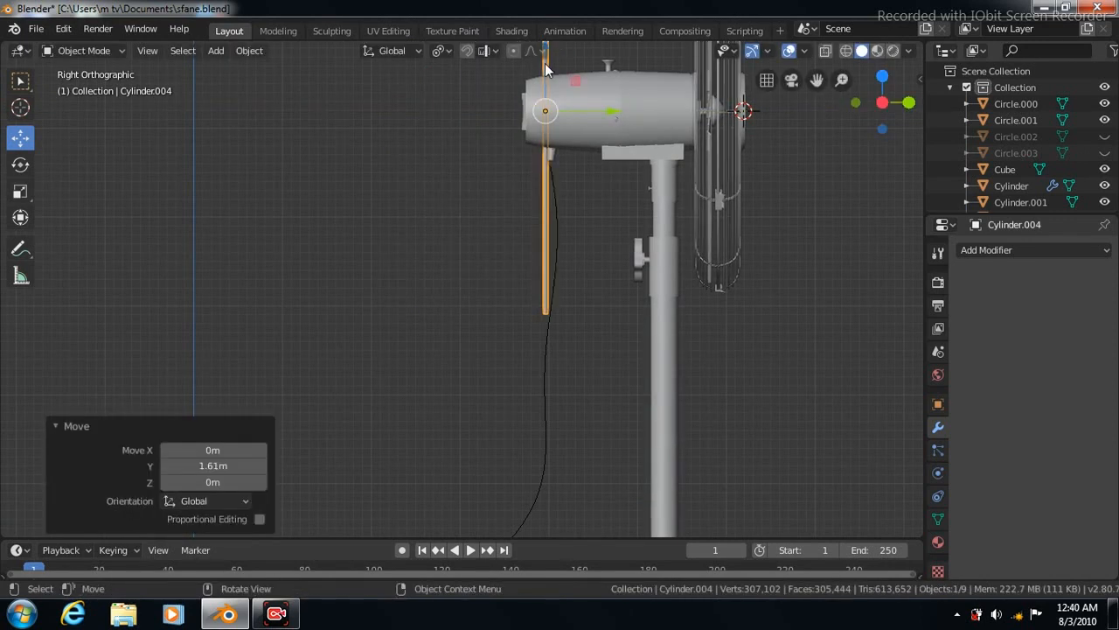
drag(545, 114, 553, 288)
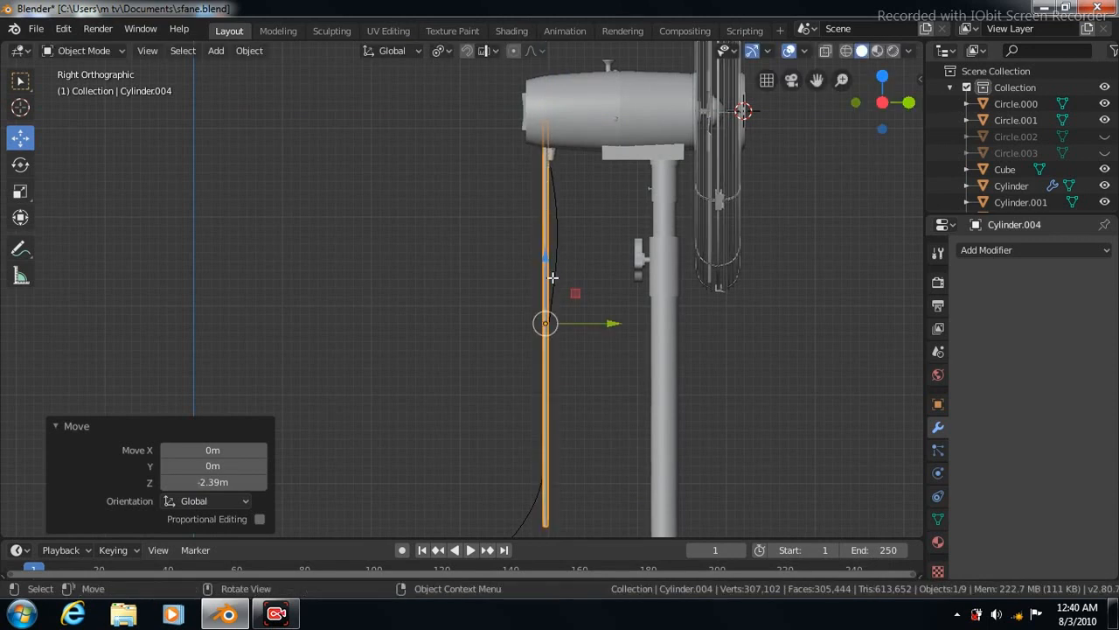
- Subdivide the rod along its length with a loop cut of 100 cuts
key(Tab)
click(544, 322)
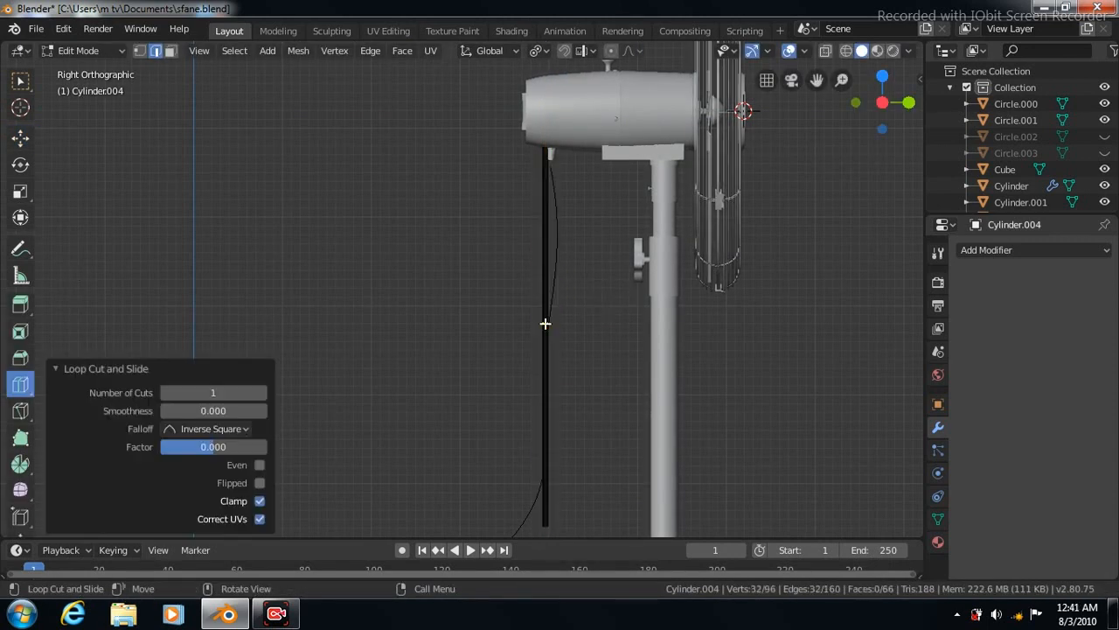
click(216, 393)
text(100)
key(Return)
key(Tab)
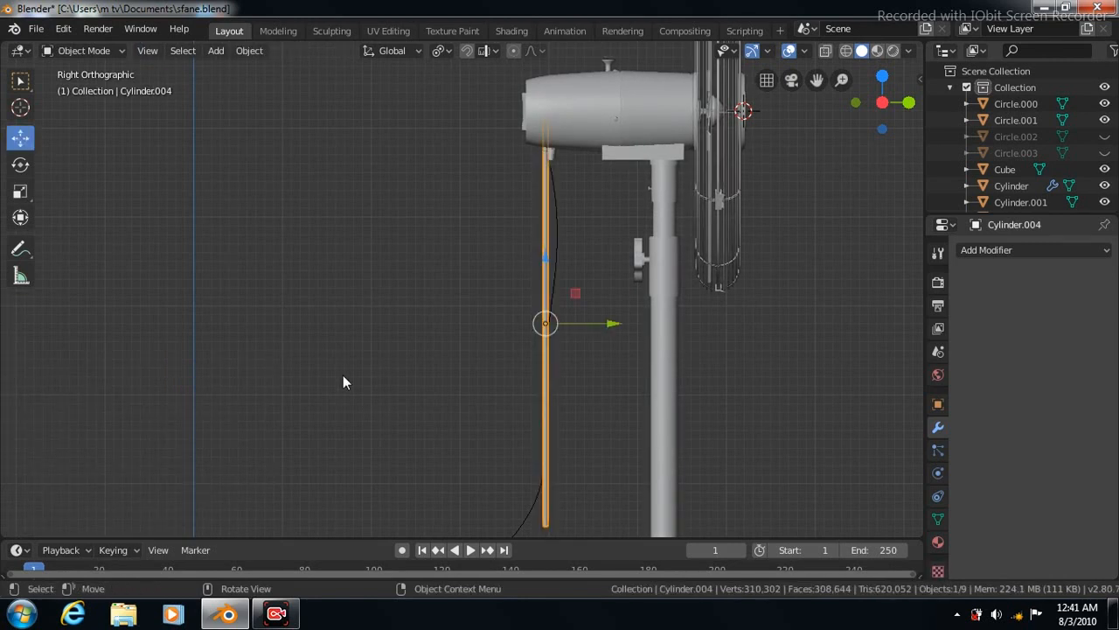
- Add a Curve modifier to the rod with the wavy path as its deforming object
click(1101, 249)
click(901, 322)
click(1023, 341)
click(560, 235)
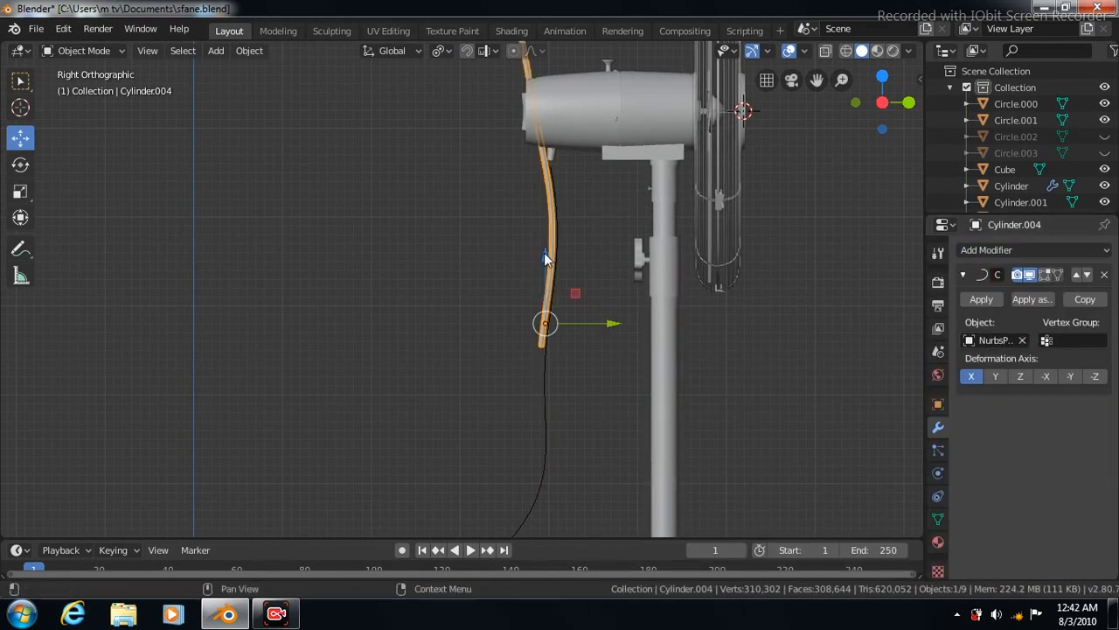
- Move the curved rod -2.5 m along Z so its upper end sits just beneath the small cup
drag(544, 253, 540, 476)
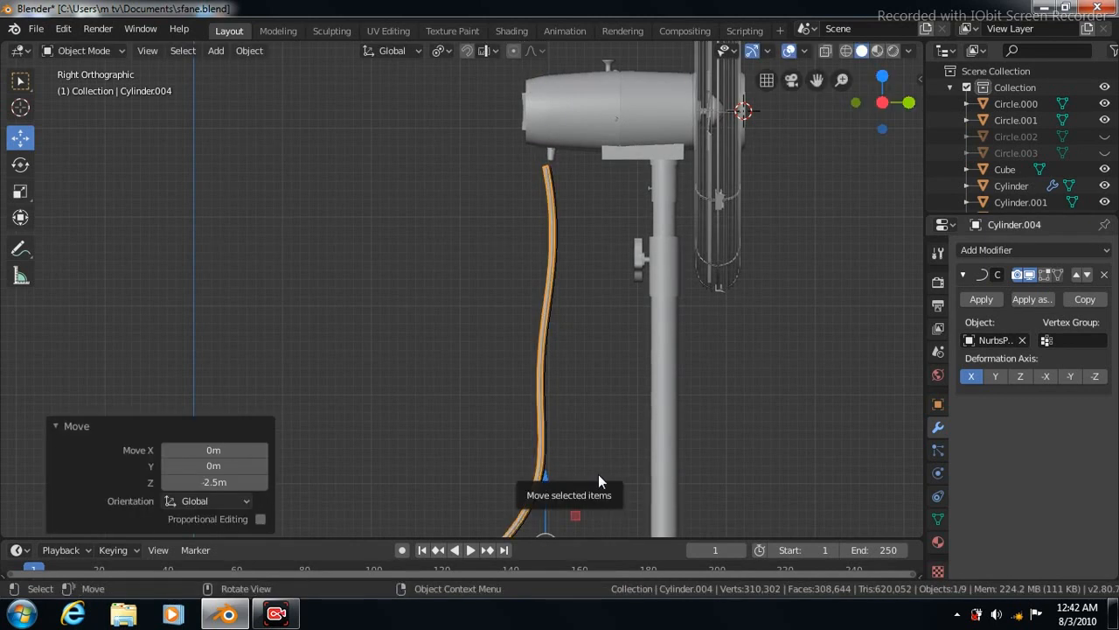
click(56, 426)
scroll(381, 275, down, 2)
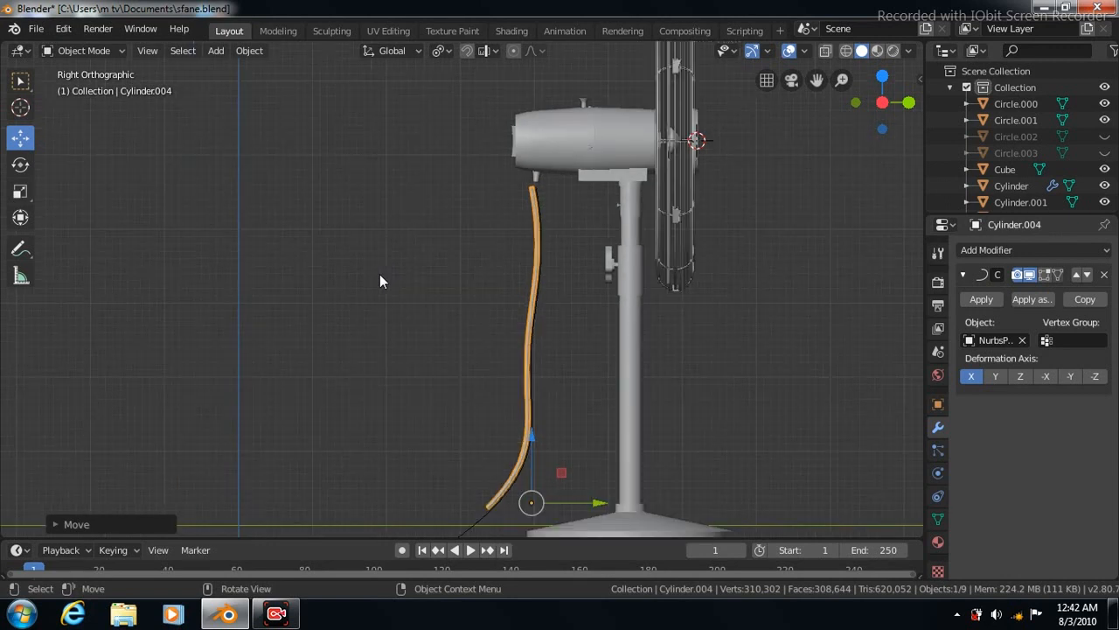
- Stretch the whole rod mesh along Z and lower the cord so its upper end sits just beneath the cup
key(Tab)
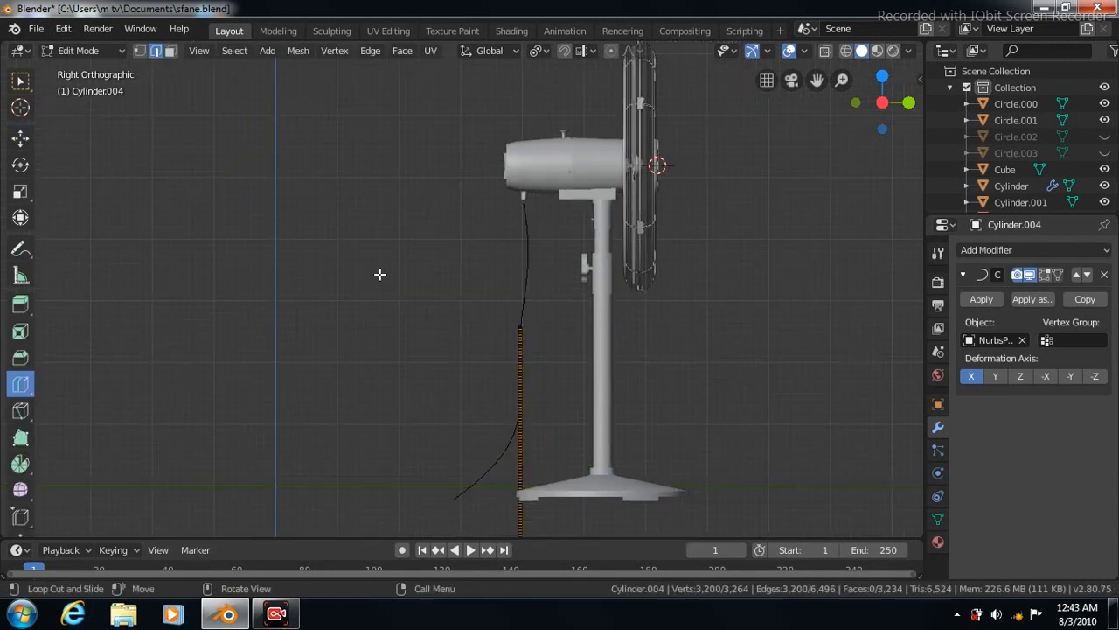
key(a)
click(20, 194)
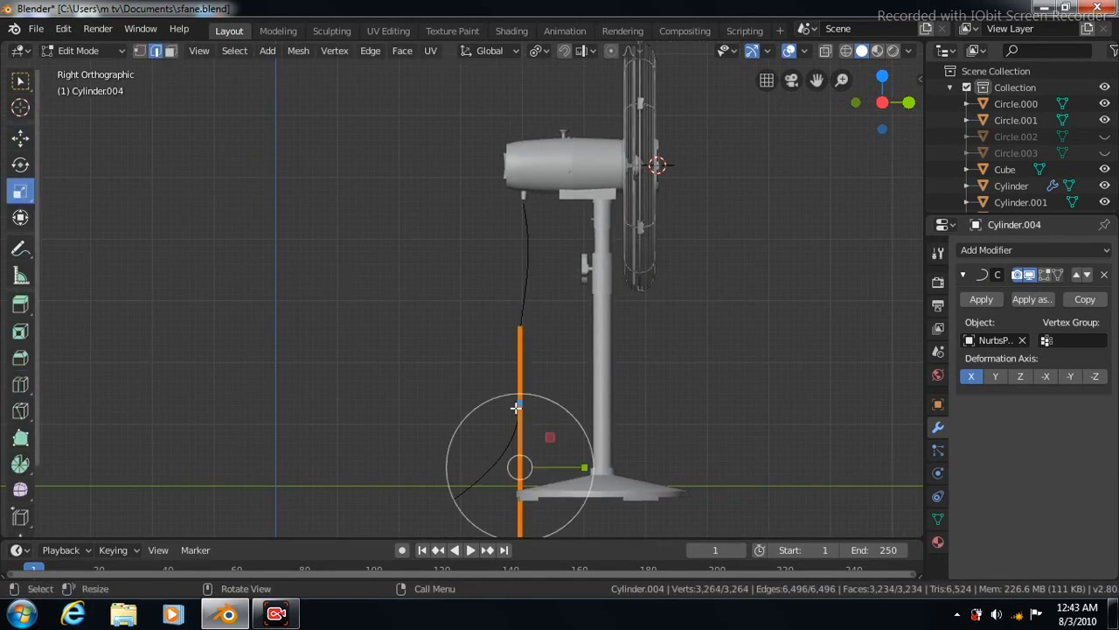
drag(517, 400, 517, 386)
key(Tab)
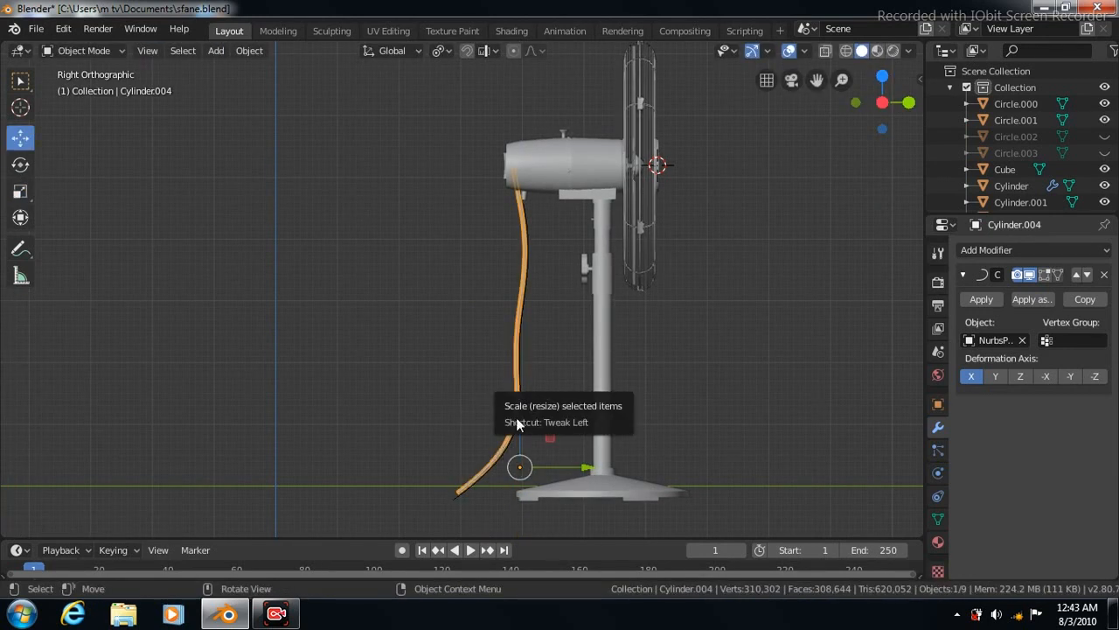
drag(519, 405, 521, 434)
scroll(540, 221, up, 4)
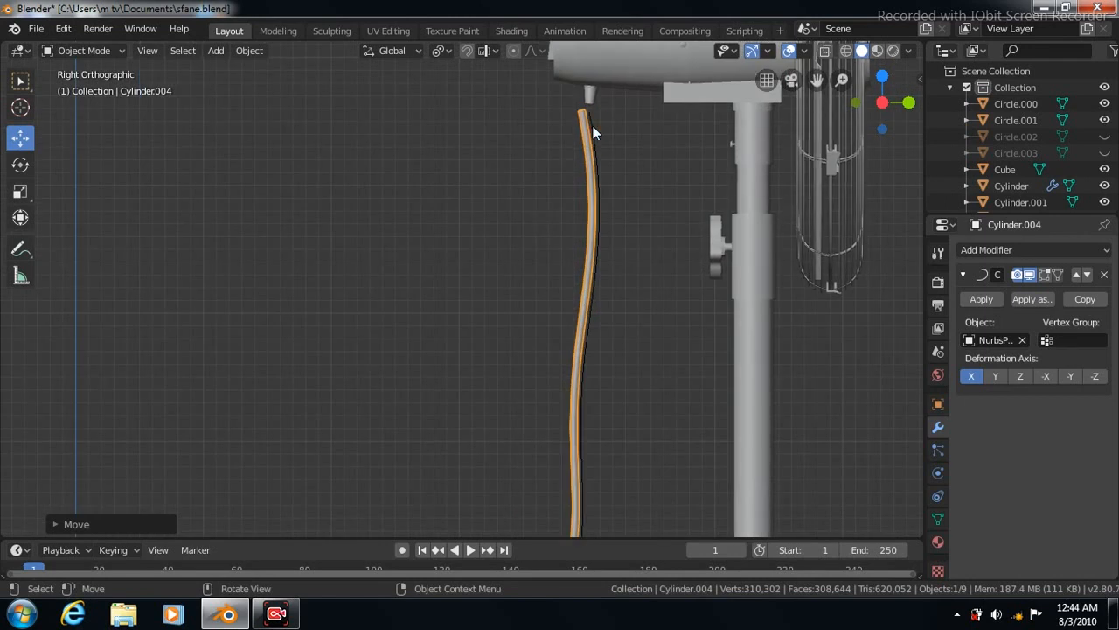
- Extend the wavy path by extruding its uppermost control point up into the small cup under the motor housing
click(593, 126)
key(Tab)
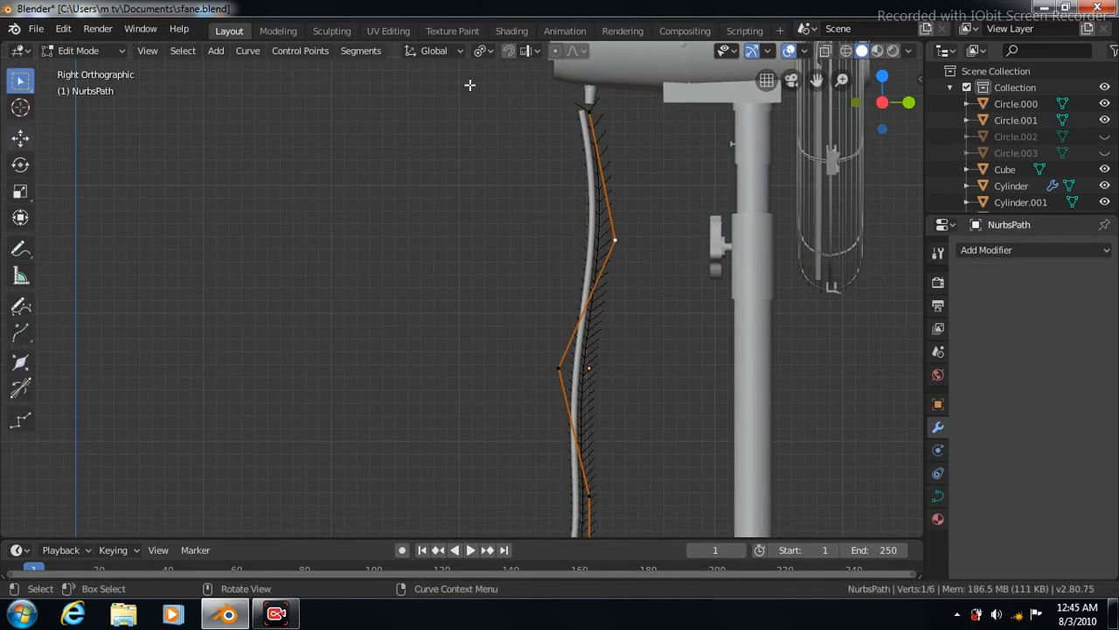
click(588, 111)
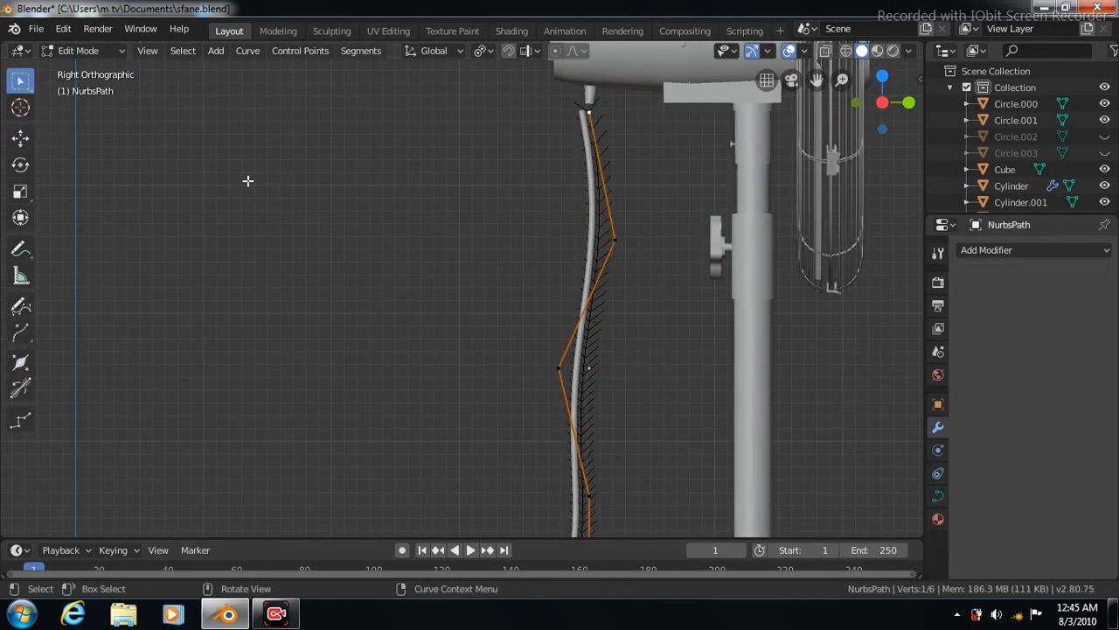
click(20, 333)
click(589, 85)
drag(589, 85, 590, 70)
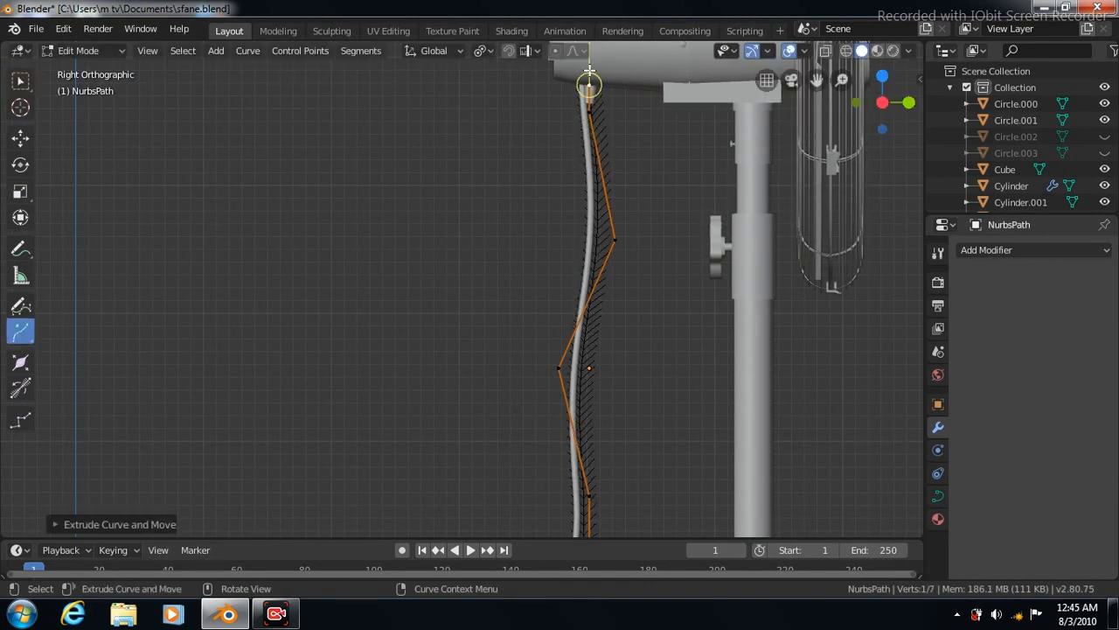
key(Tab)
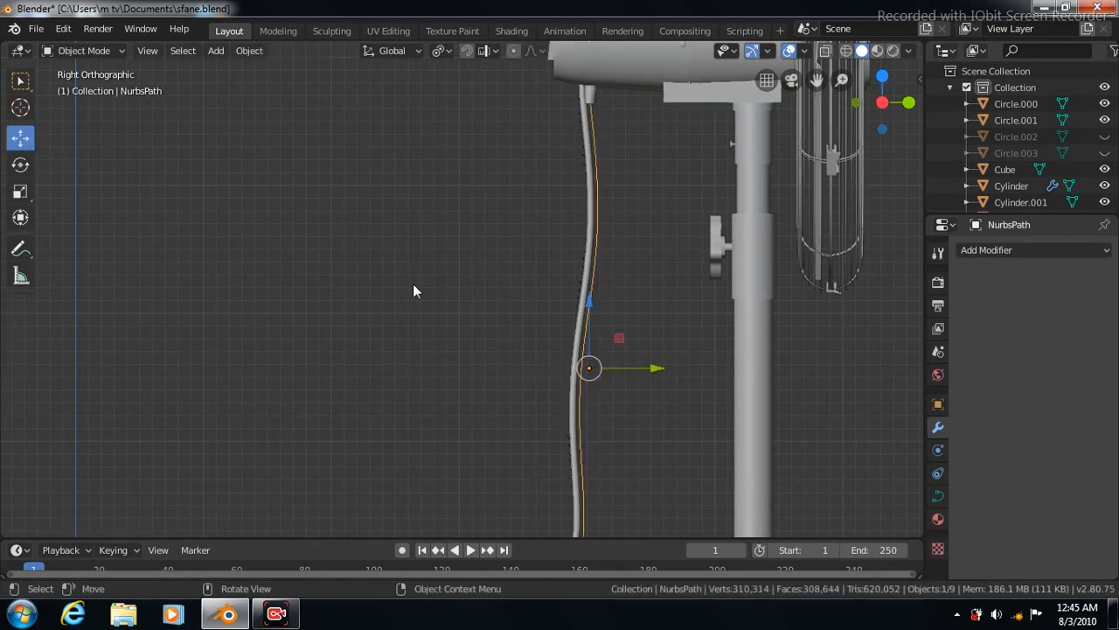
- Move the cord down along Z and slightly along +Y so its upper end meets the mouth of the cup
click(591, 226)
scroll(450, 340, down, 5)
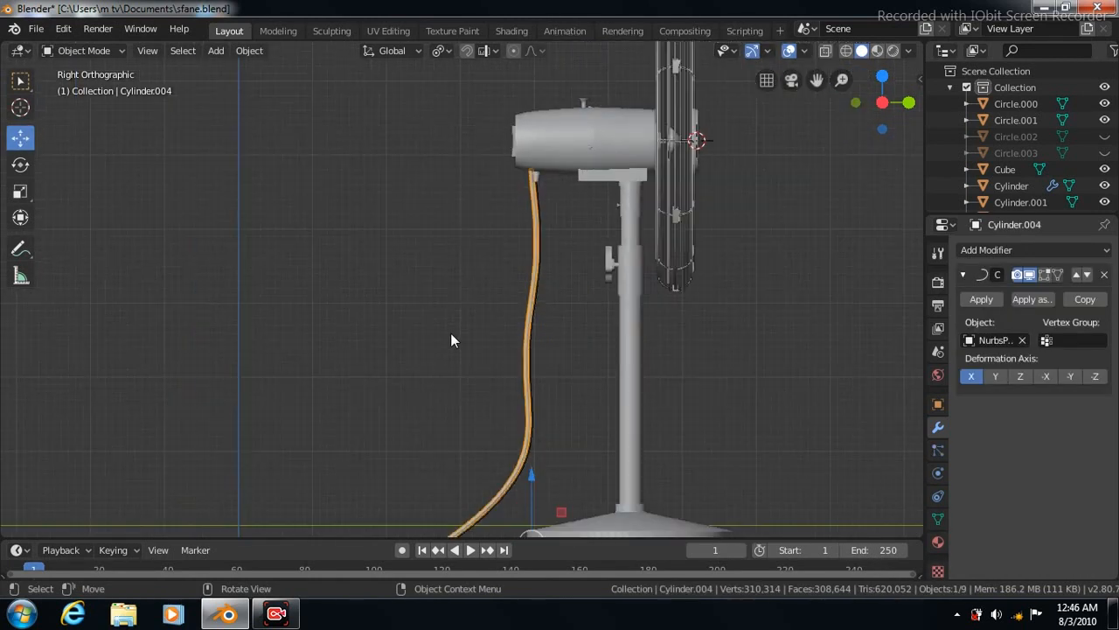
drag(519, 433, 518, 440)
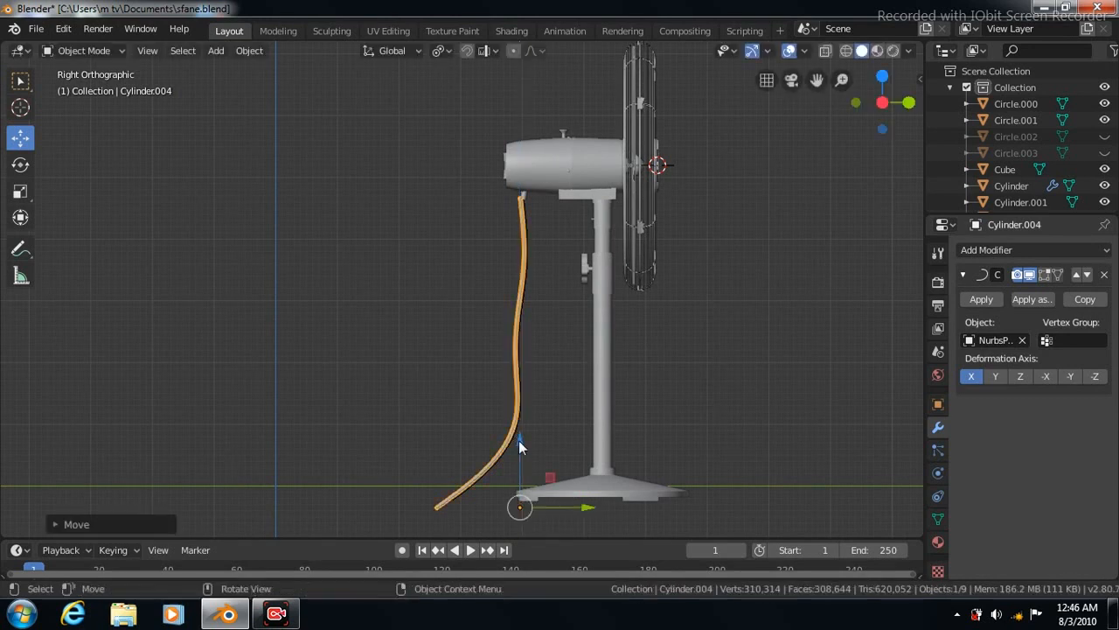
drag(551, 507, 588, 509)
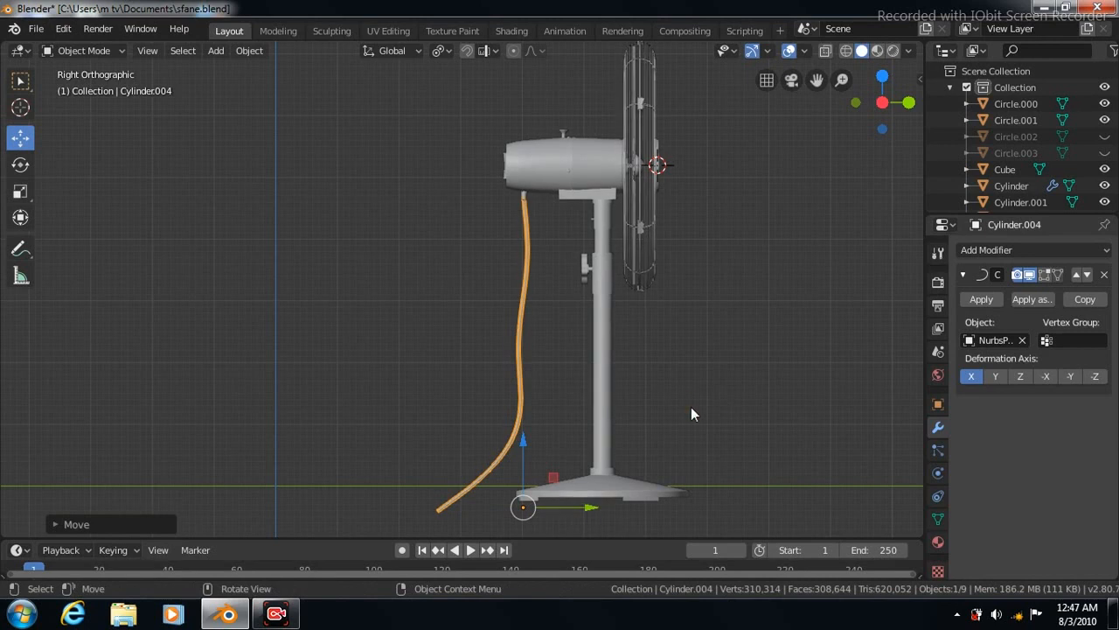
- Fine-tune the cord's Y position under the cup and apply its Curve modifier
click(691, 407)
click(520, 402)
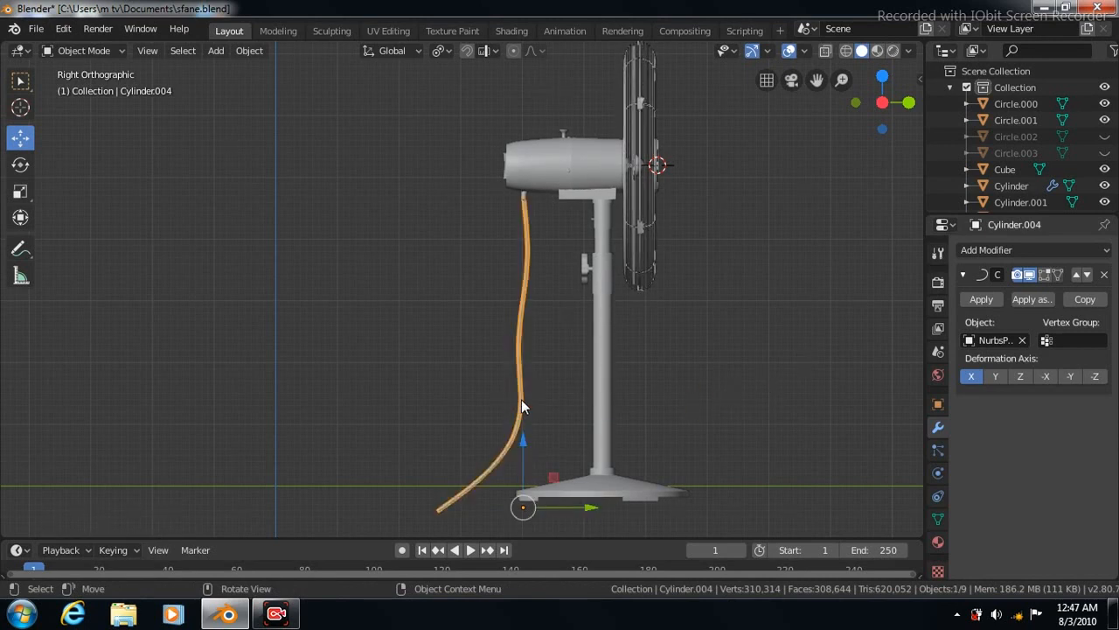
drag(585, 507, 587, 506)
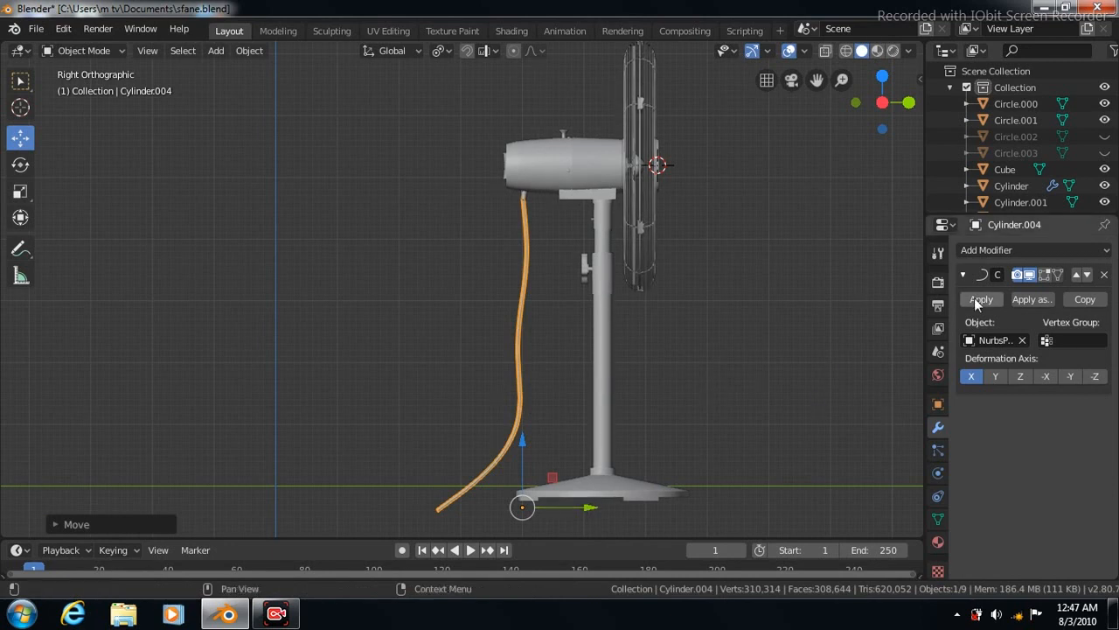
click(980, 299)
click(725, 386)
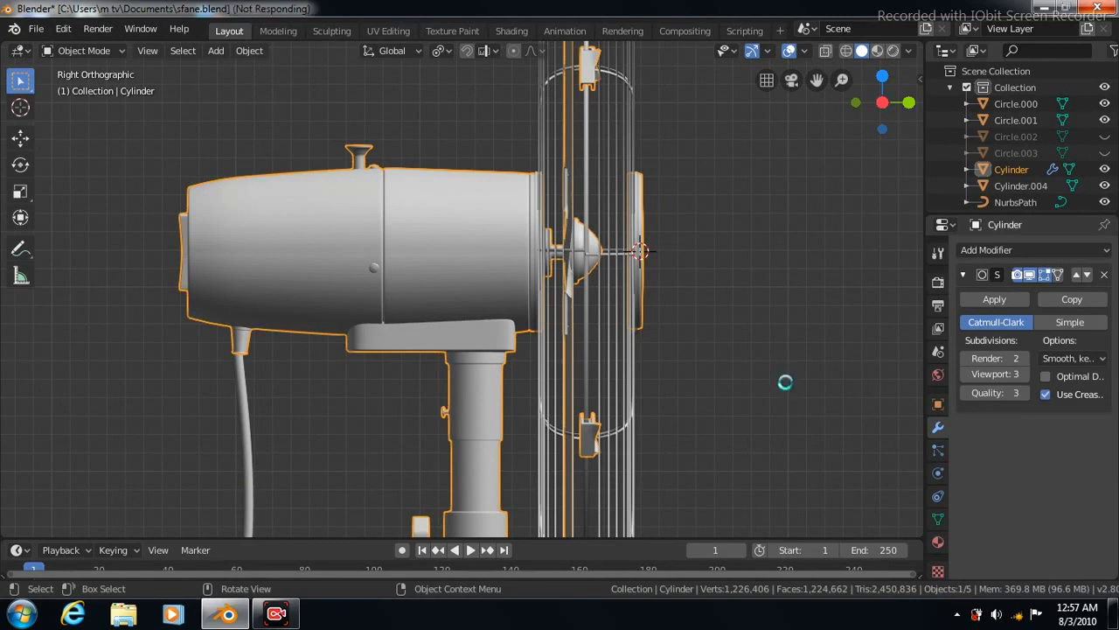
- Inspect the finished standing fan from the back and in an angled perspective view showing the whole model
key(ctrl+KP_1)
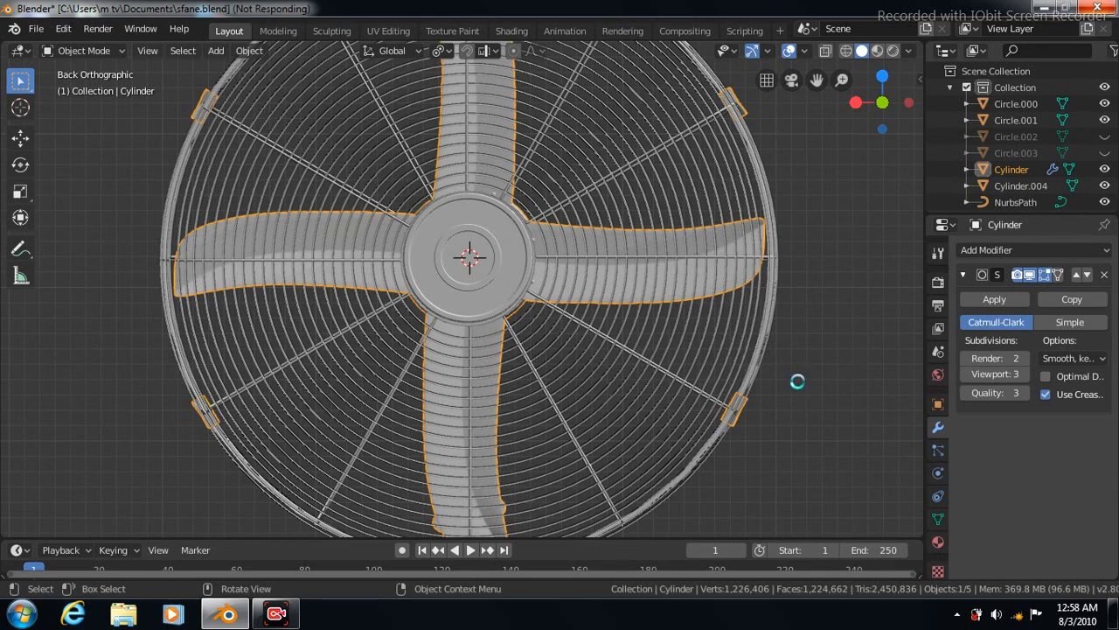
scroll(812, 416, down, 1)
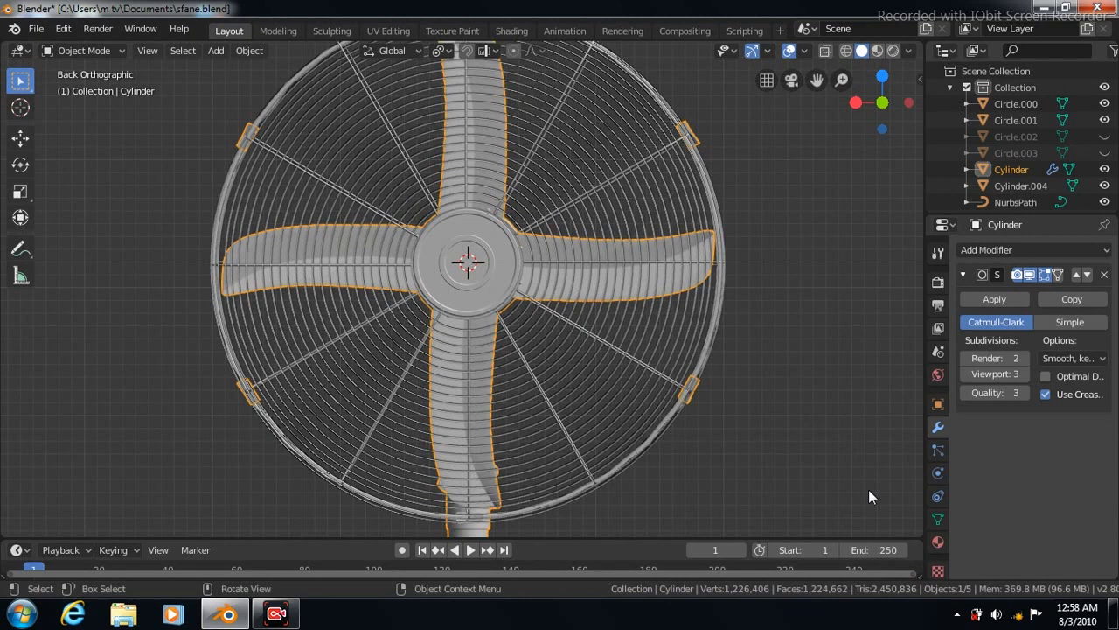
scroll(810, 412, down, 1)
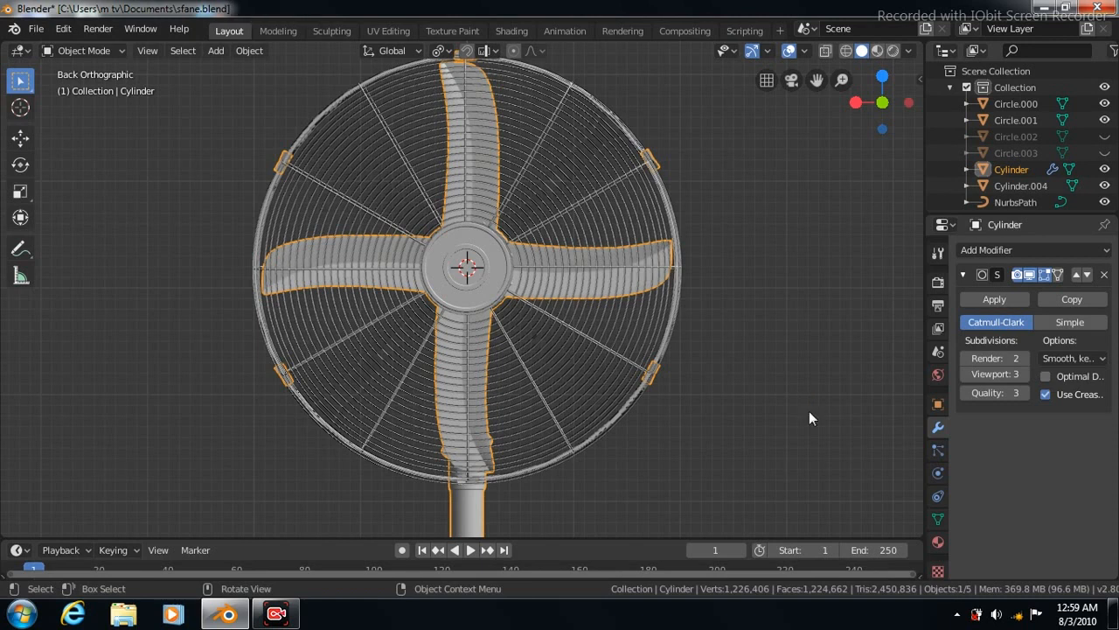
key(KP_4)
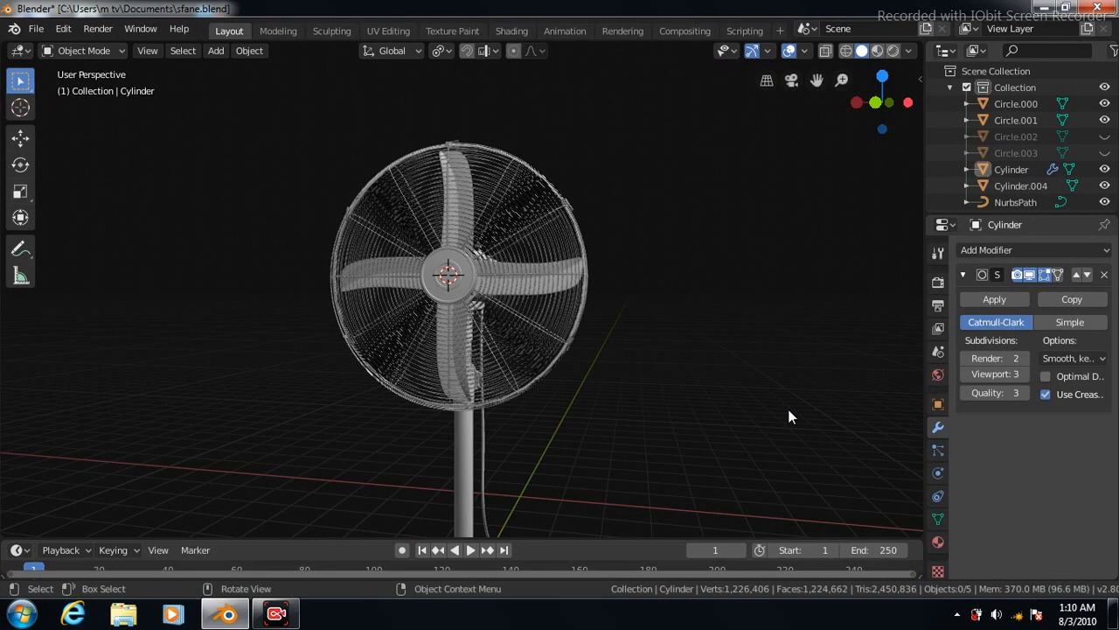
scroll(882, 514, down, 2)
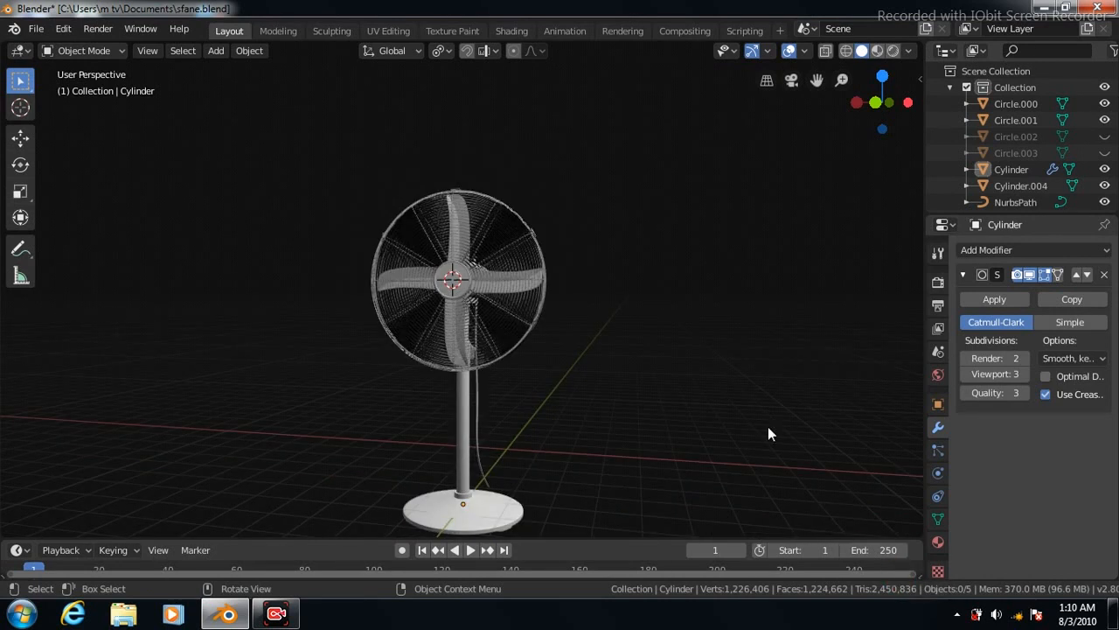